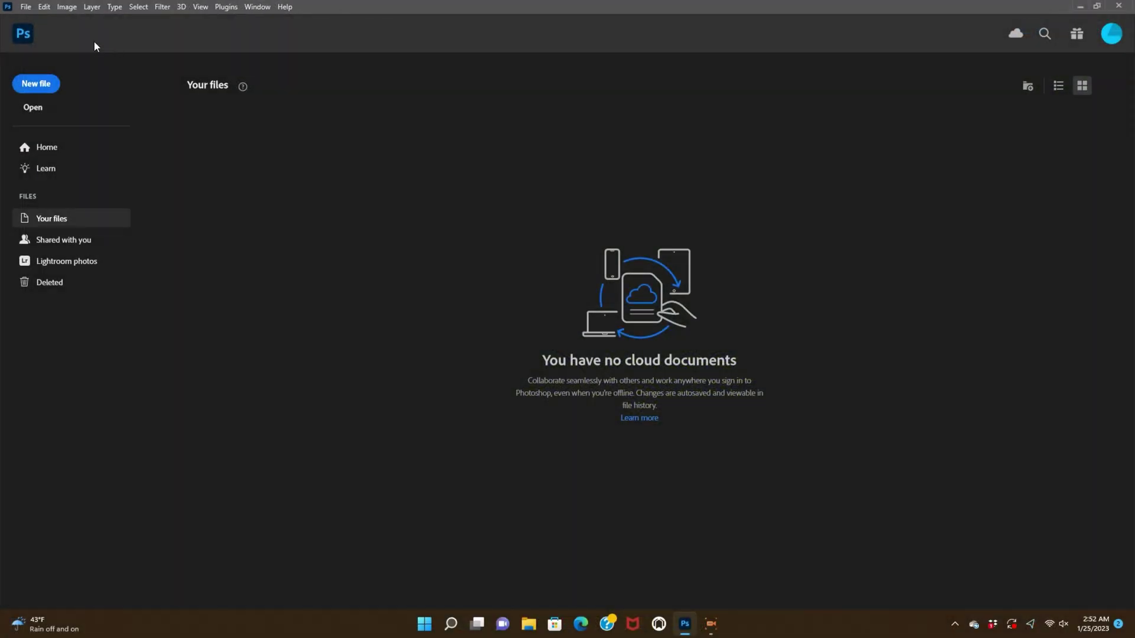
Load photos DSC_0966 through DSC_0994 as layers of one image stack, with automatic alignment of the source images
left_click(25, 8)
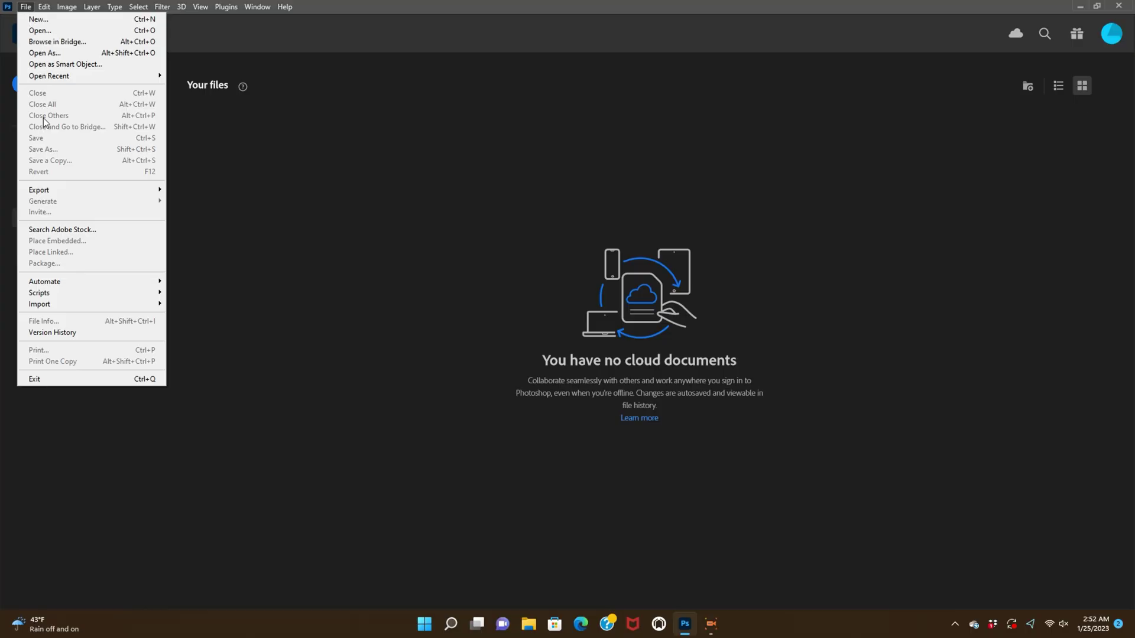
mouse_move(51, 294)
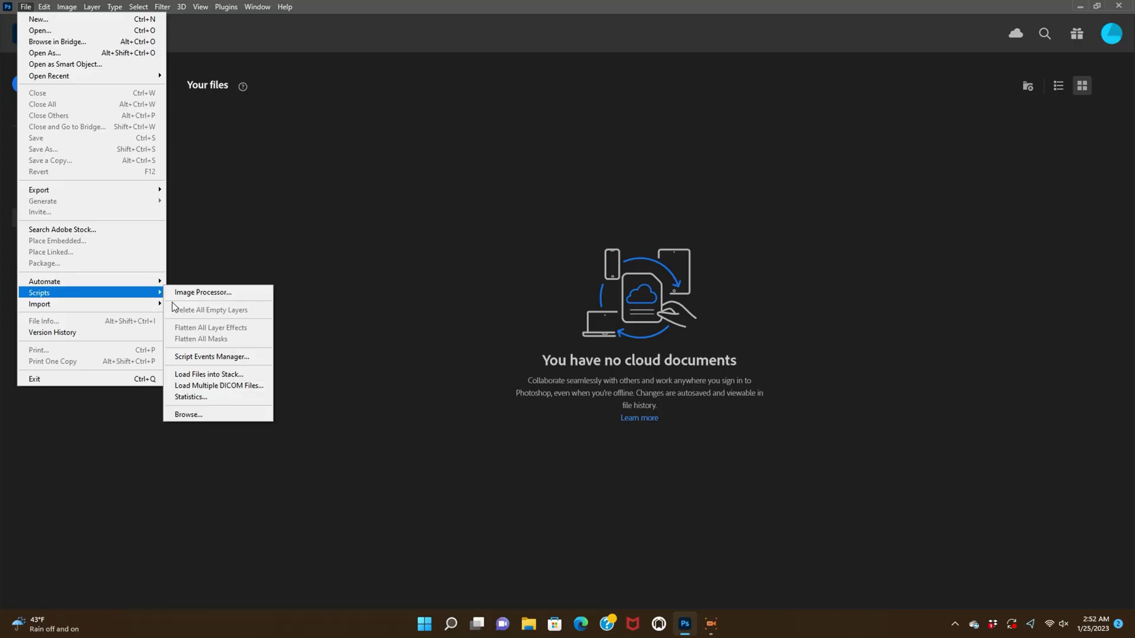
left_click(257, 376)
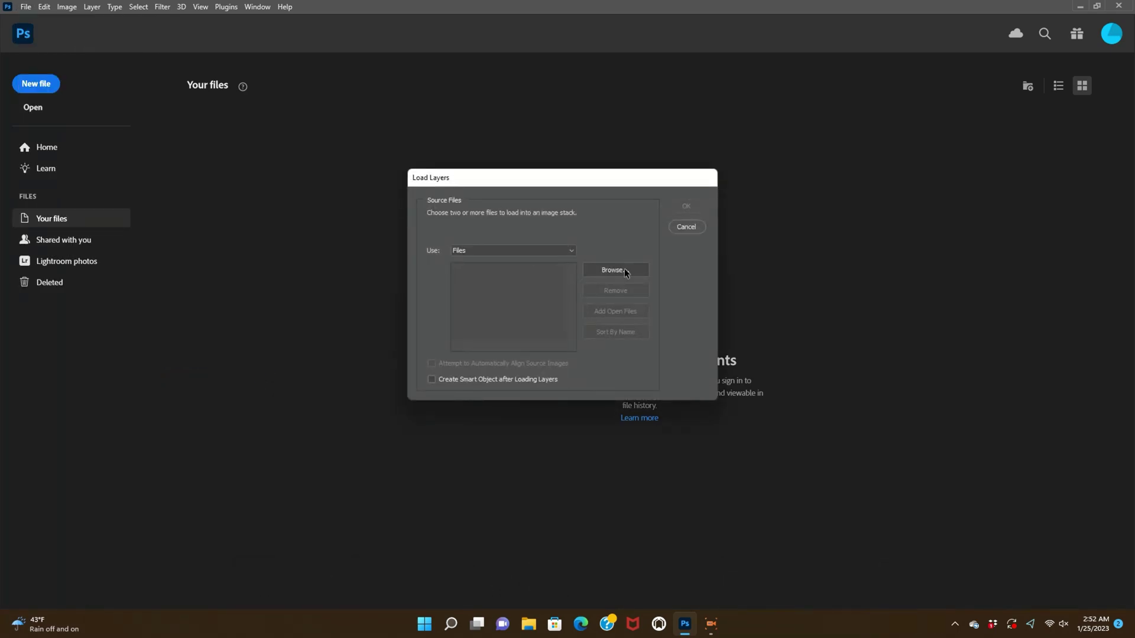
left_click(625, 271)
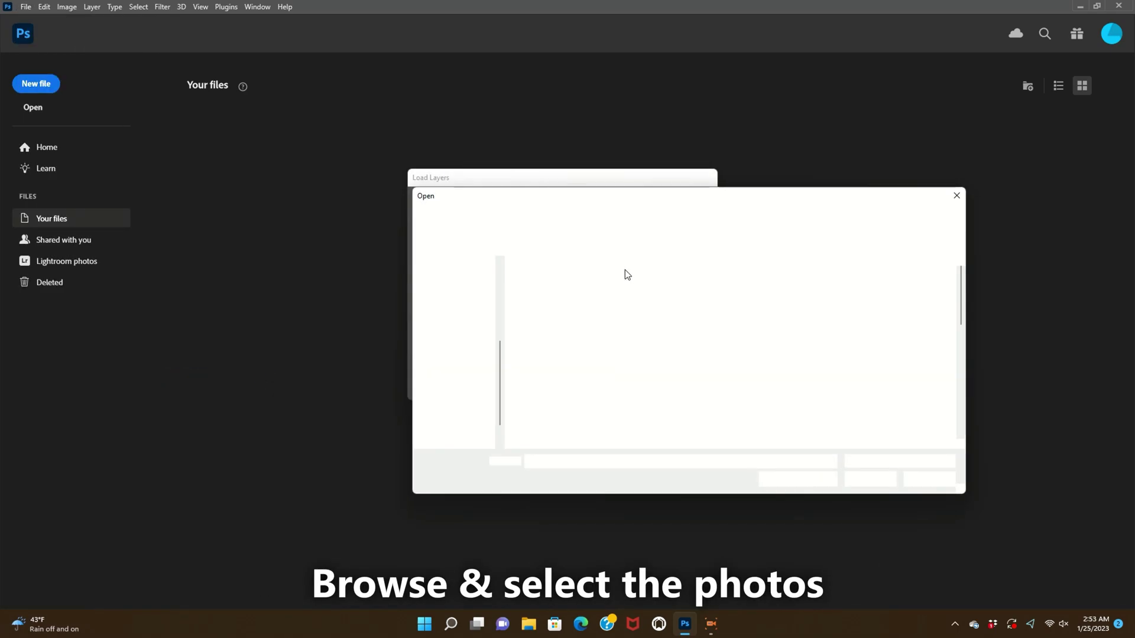
scroll(733, 373, "down", 1)
left_click(750, 367)
scroll(745, 410, "down", 3)
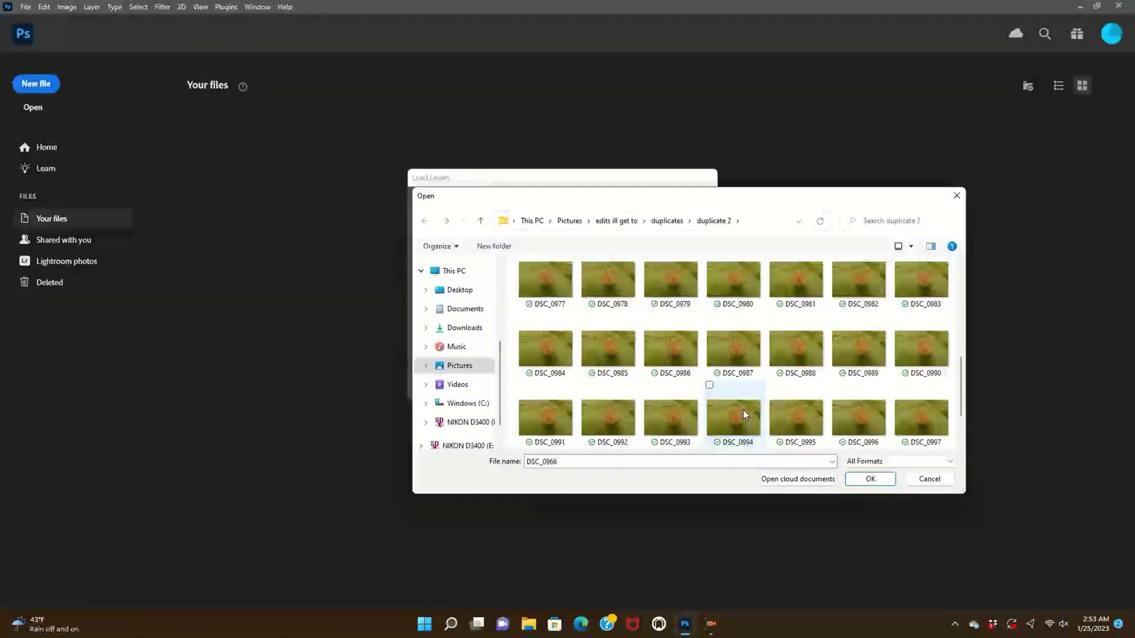
left_click(739, 414, "shift")
left_click(866, 479)
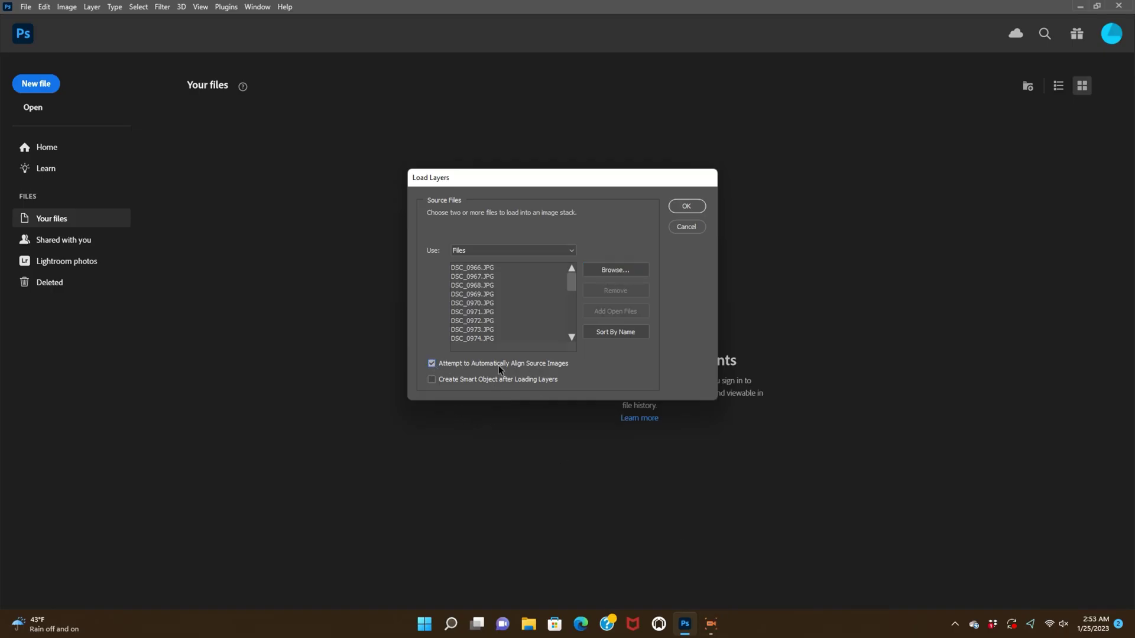
left_click(686, 206)
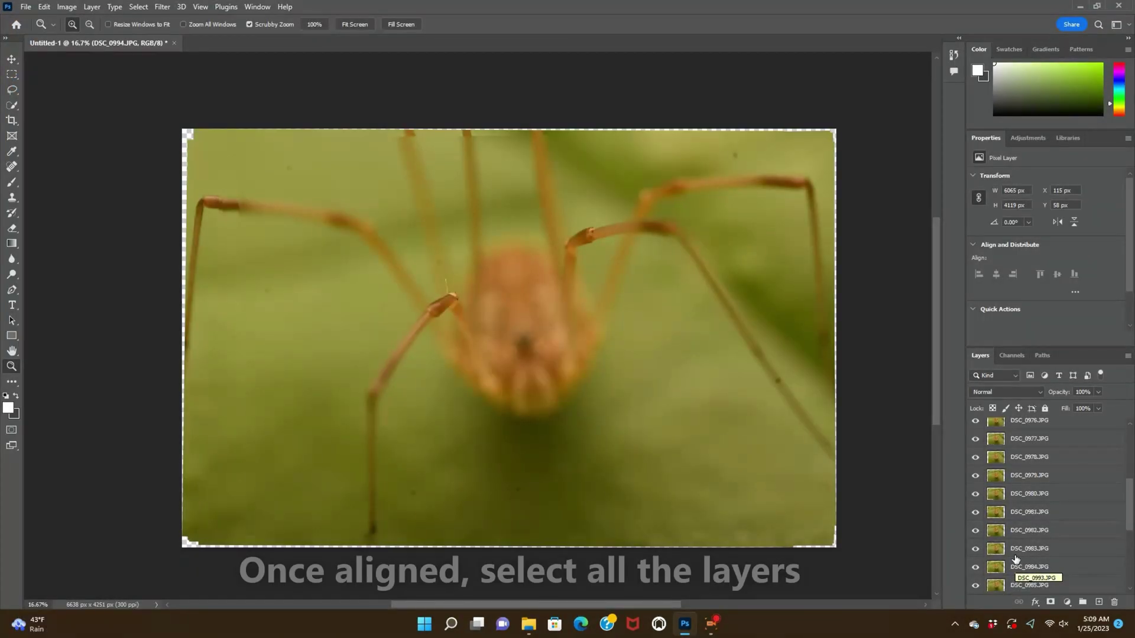
Auto-blend all the aligned layers as stacked images with seamless tones and content-aware fill of transparent areas
scroll(999, 520, "up", 5)
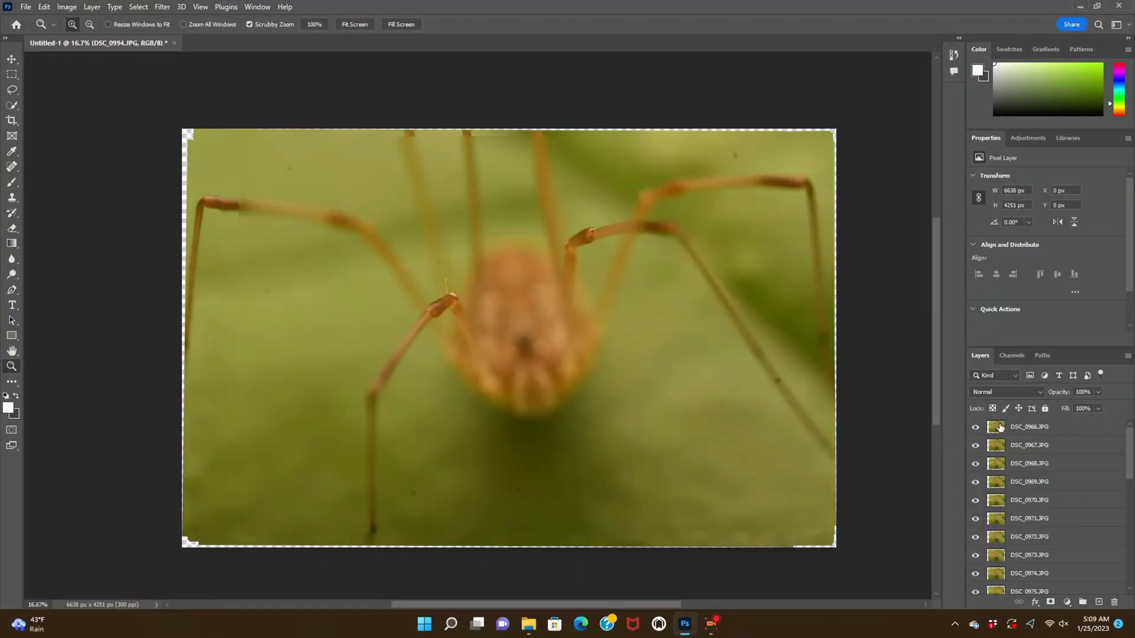
left_click(999, 427, "shift")
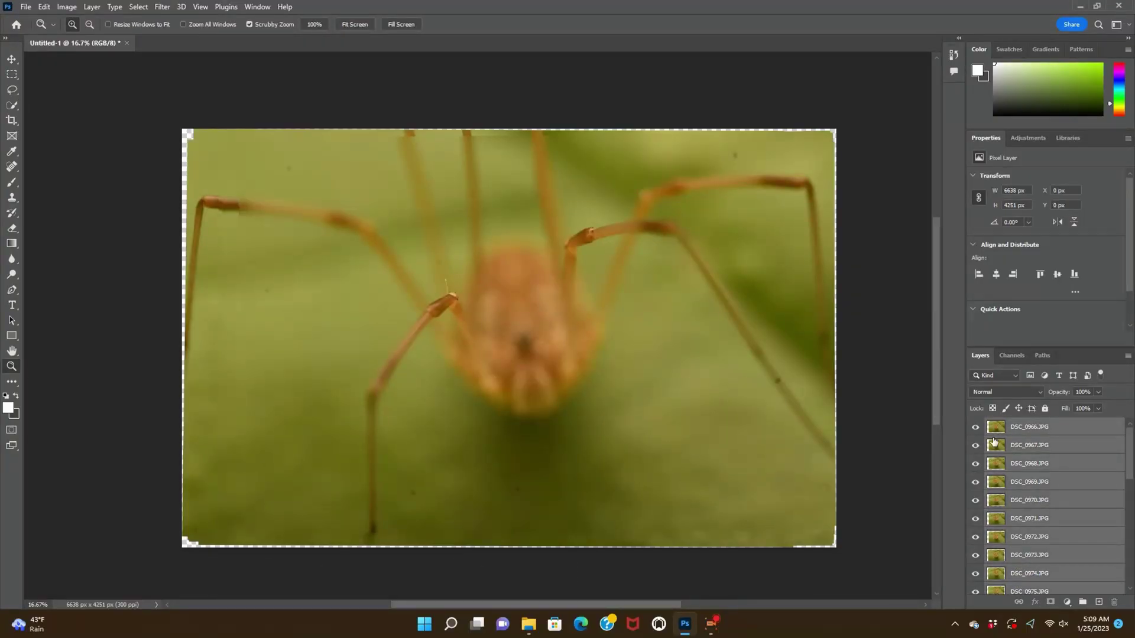
left_click(43, 8)
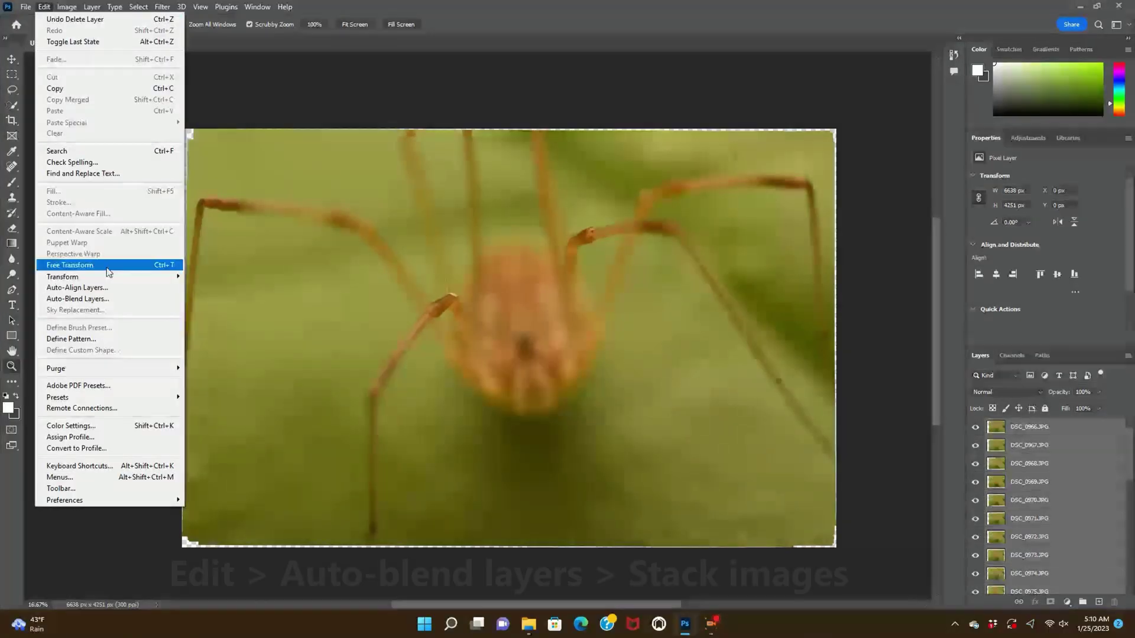
left_click(134, 298)
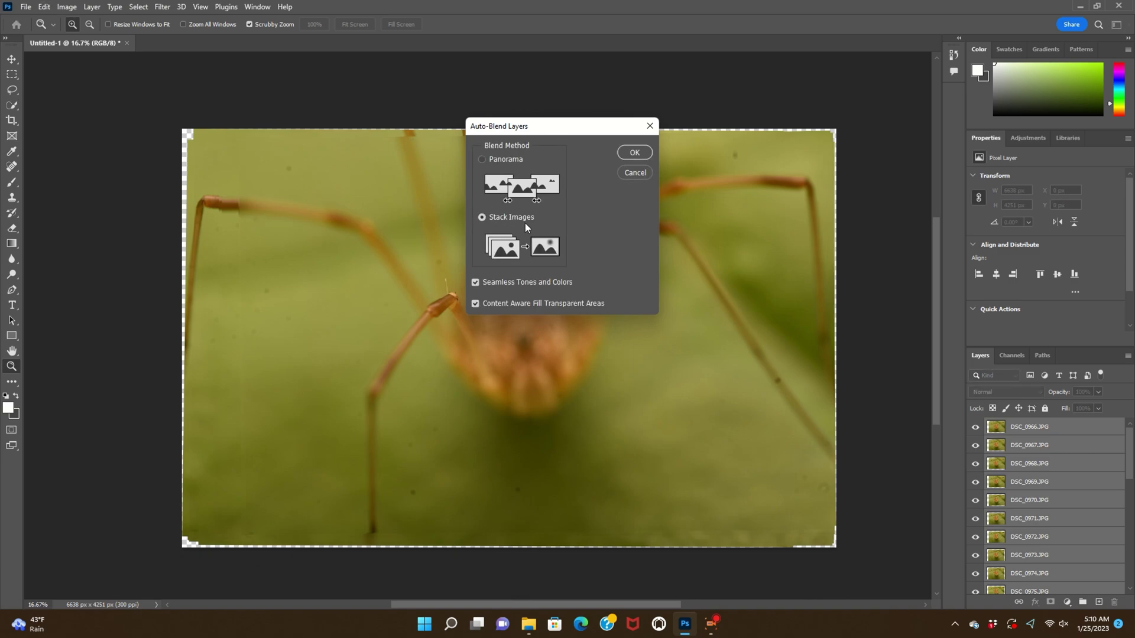
left_click(622, 152)
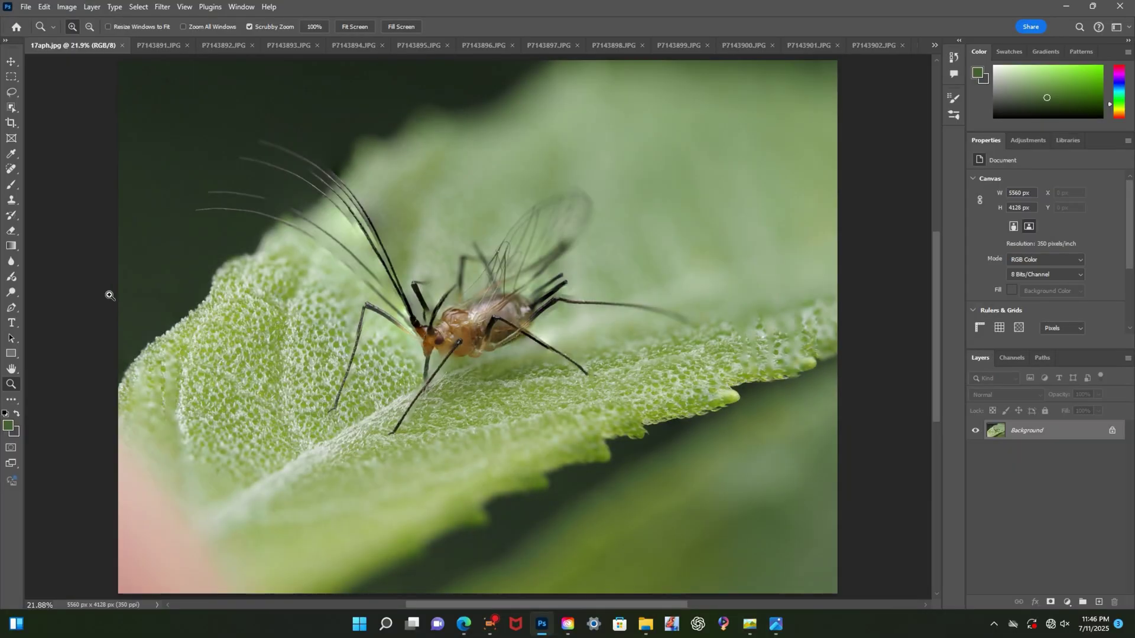
Set up the Clone Stamp tool with a soft round brush at 0% hardness and check the clone source settings
left_click(11, 201)
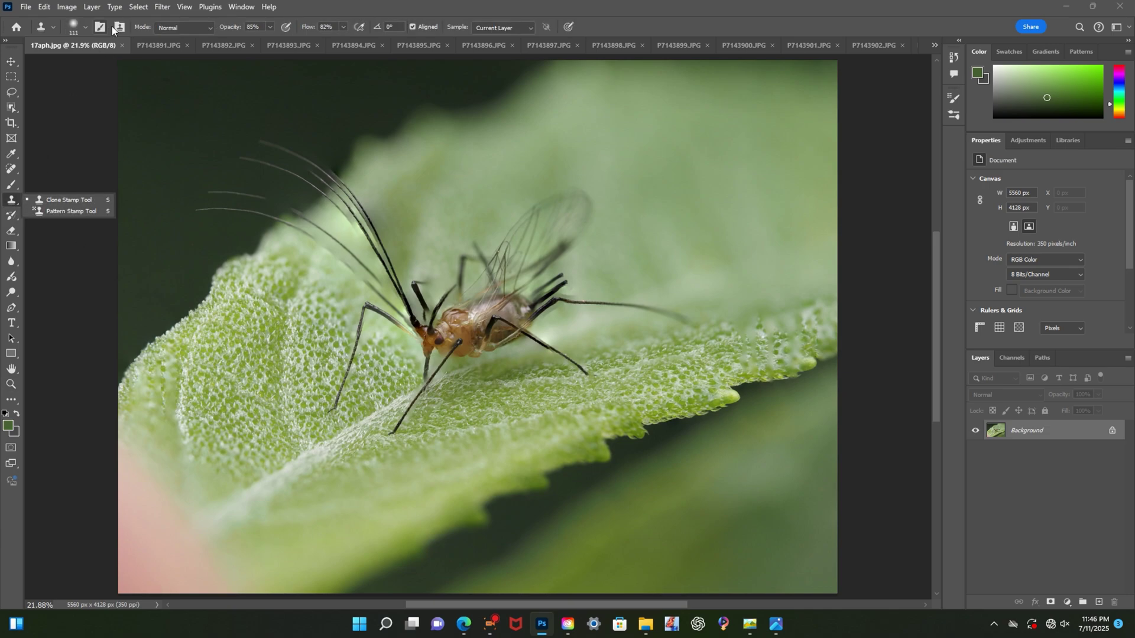
left_click(94, 27)
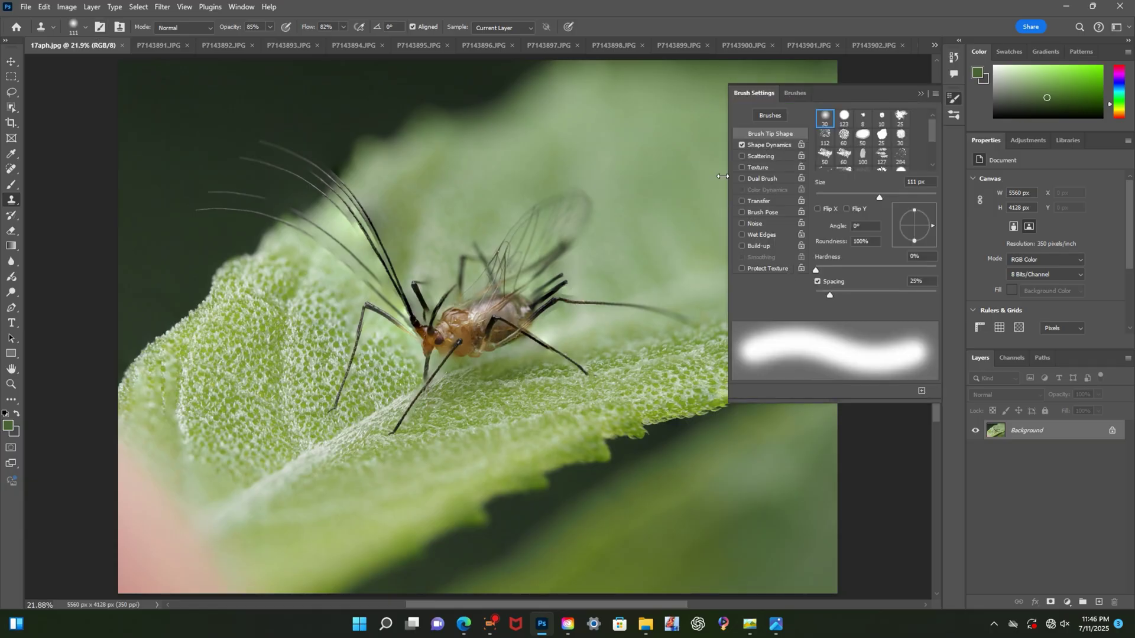
left_click(742, 146)
left_click_drag(825, 267, 854, 267)
left_click(820, 269)
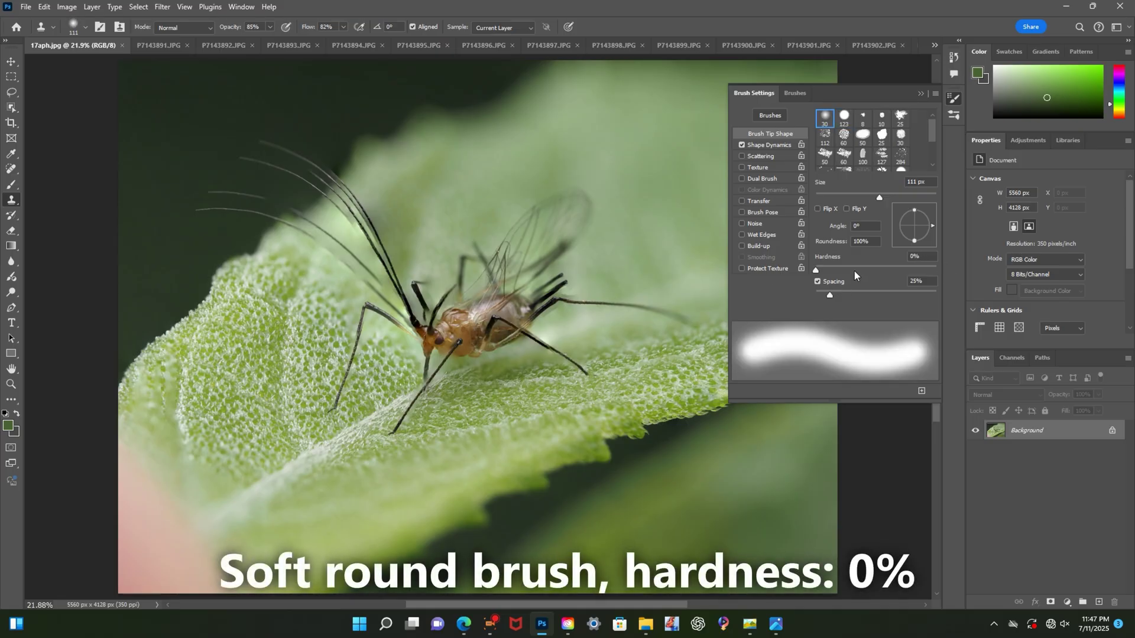
left_click(922, 92)
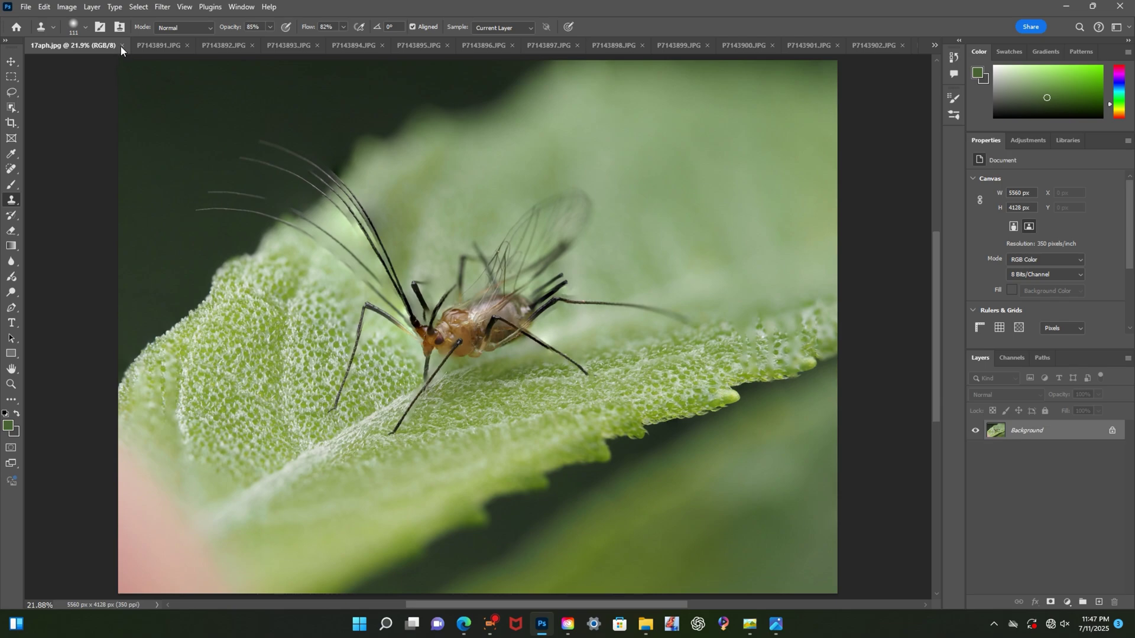
left_click(117, 27)
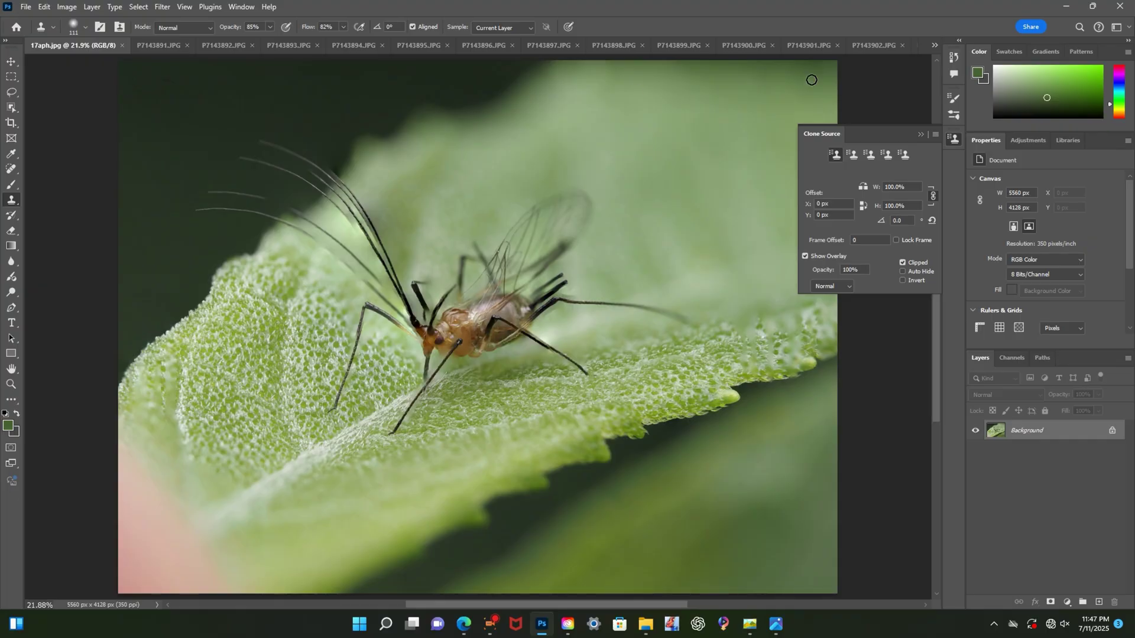
left_click(920, 134)
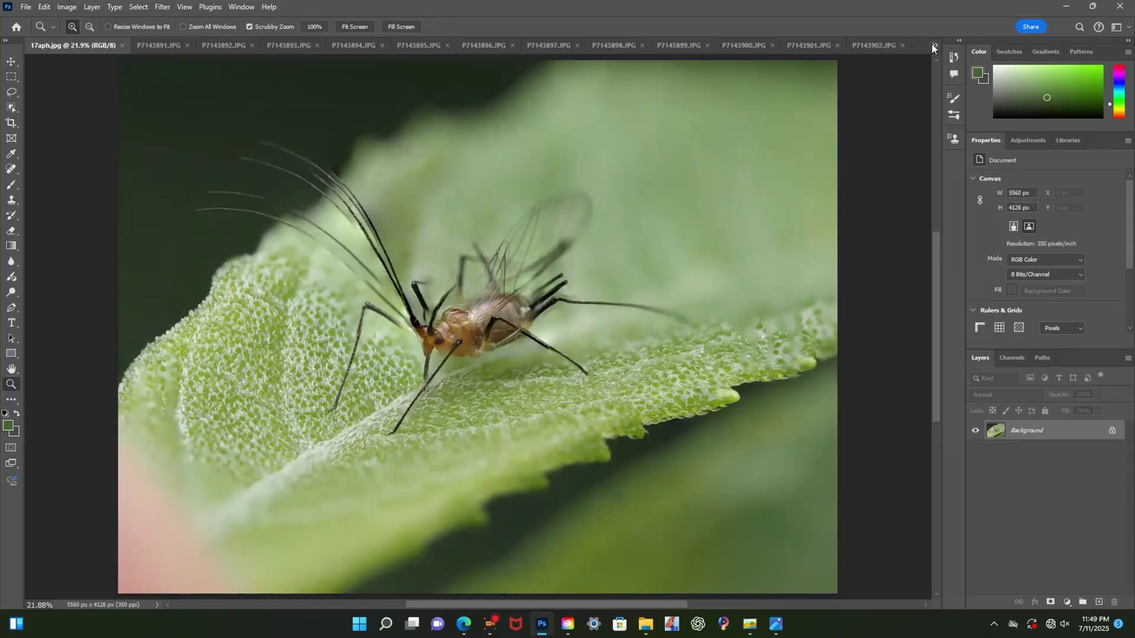
Look through the open source photos between P7143897 and P7143905 for a frame with a sharply focused antenna
left_click(934, 45)
left_click(970, 245)
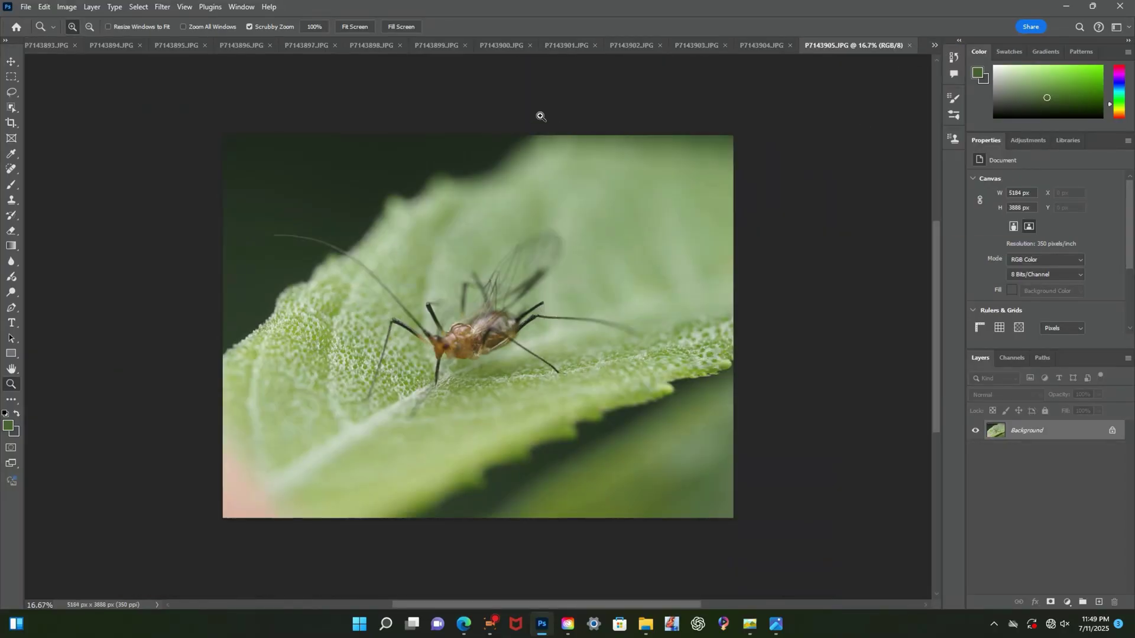
left_click(363, 42)
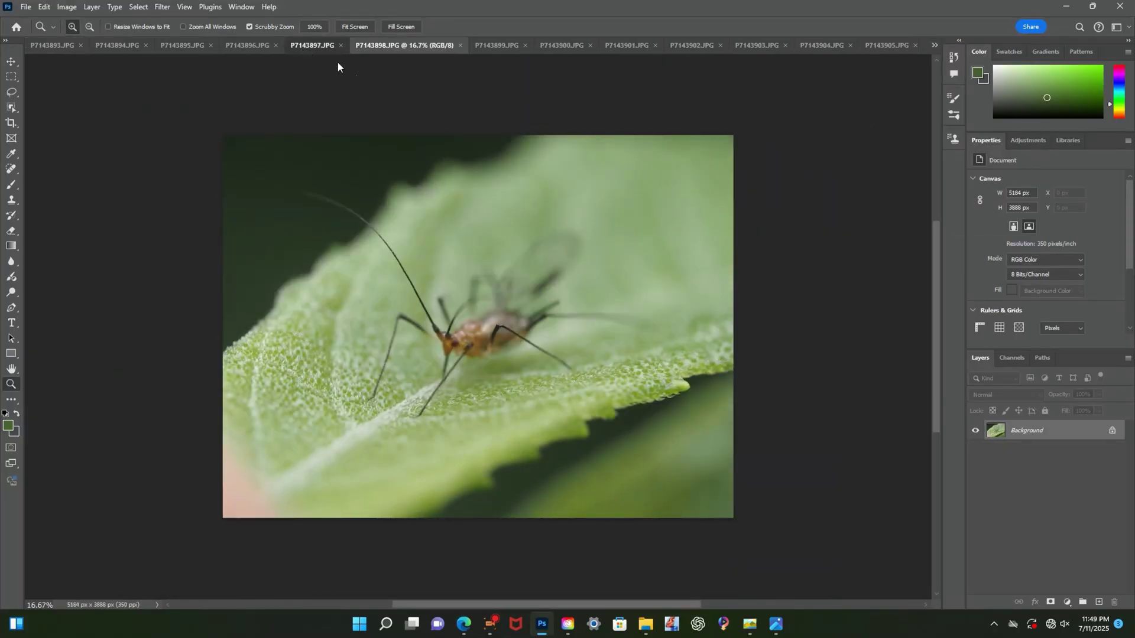
left_click(319, 46)
left_click(551, 48)
left_click_drag(436, 314, 442, 338)
left_click(759, 46)
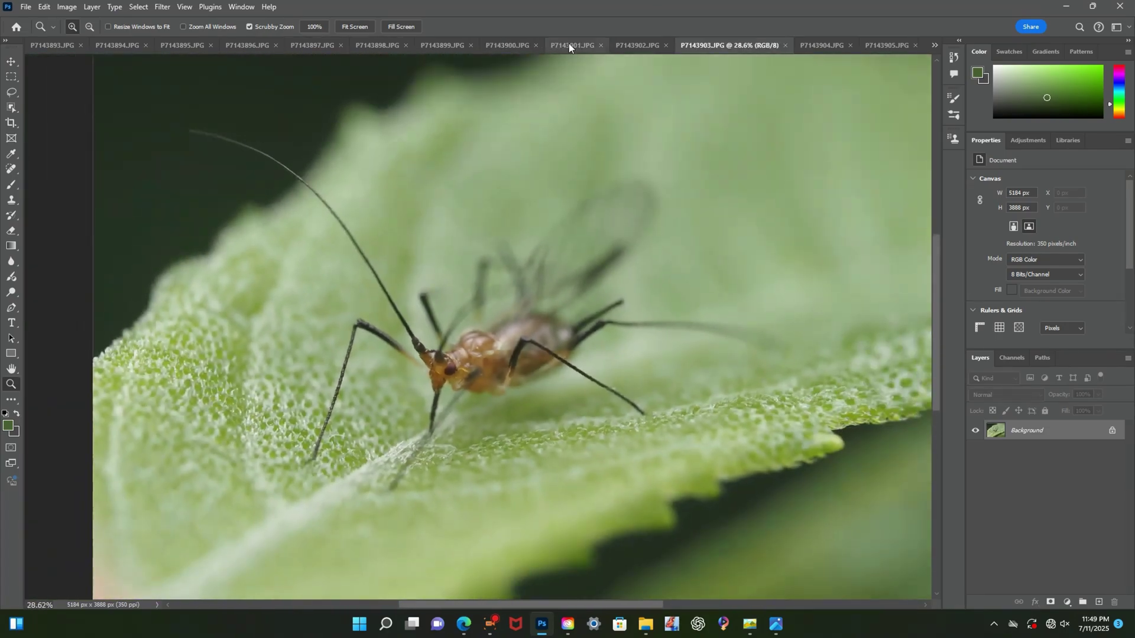
Compare the insect's antenna up close in source photos P7143902 and P7143903
left_click(528, 44)
left_click(690, 44)
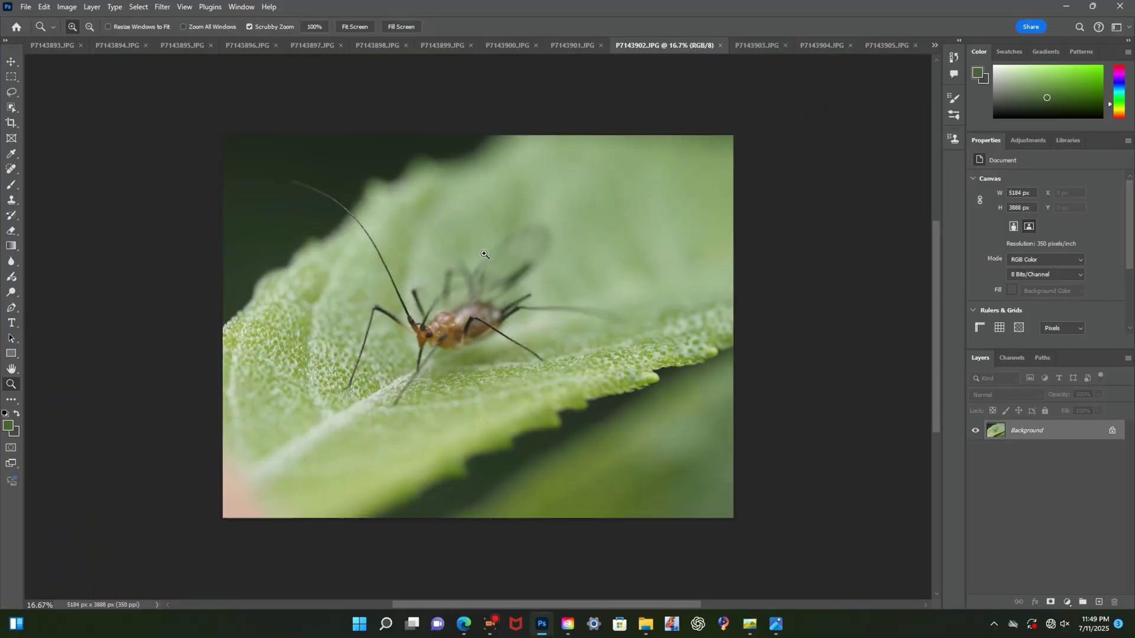
left_click(748, 43)
left_click_drag(355, 353, 375, 322)
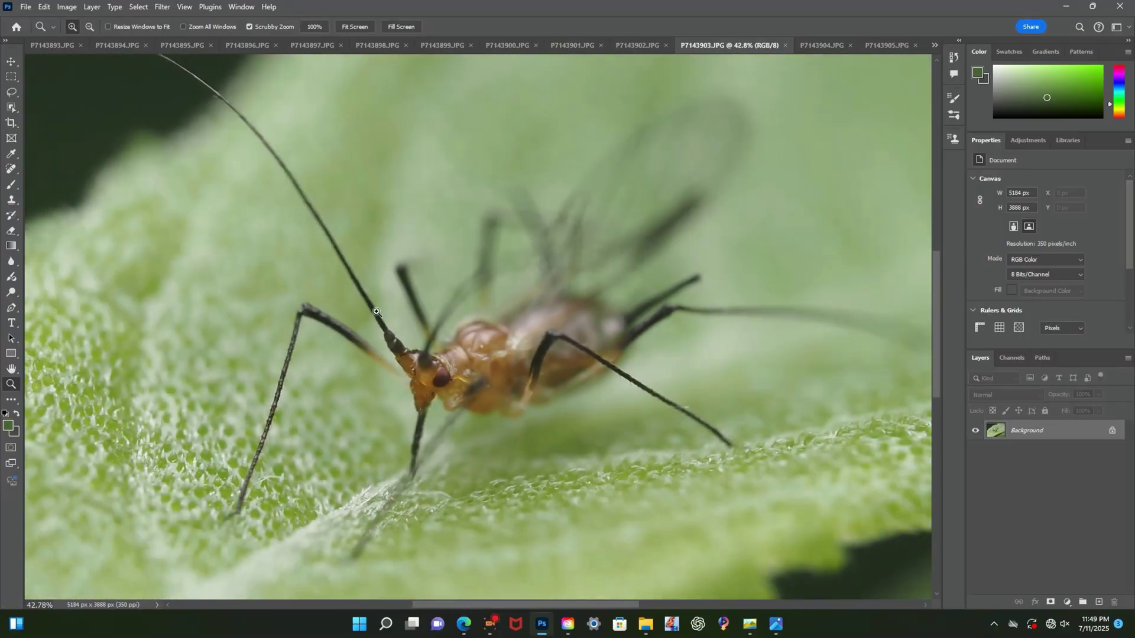
left_click(631, 46)
left_click(568, 46)
left_click(692, 45)
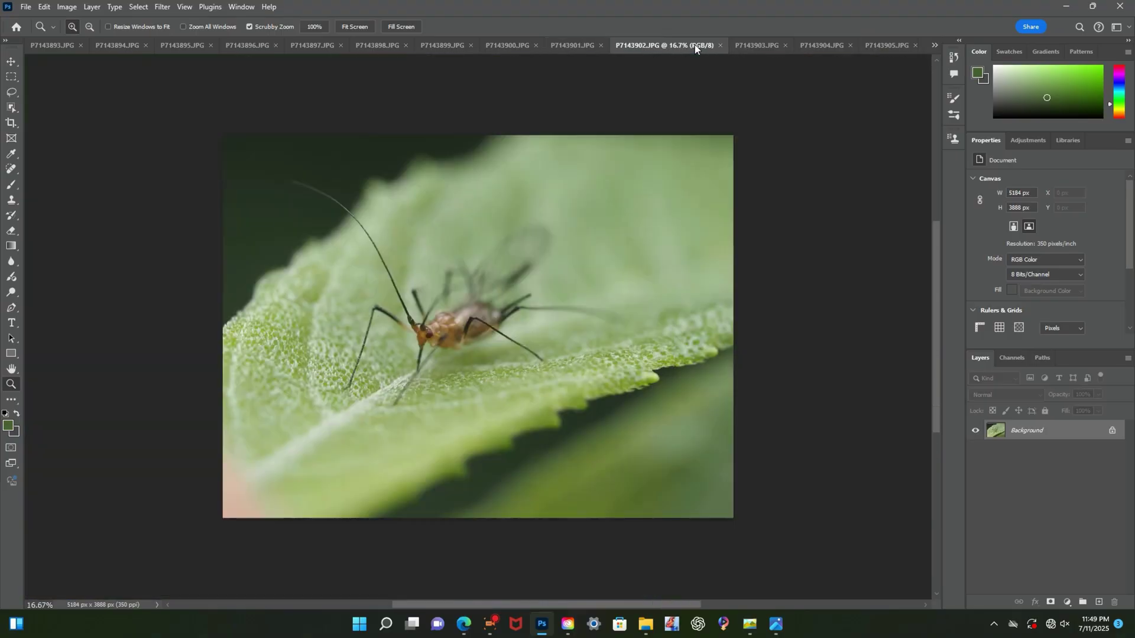
left_click_drag(550, 164, 554, 164)
scroll(546, 181, "up", 8)
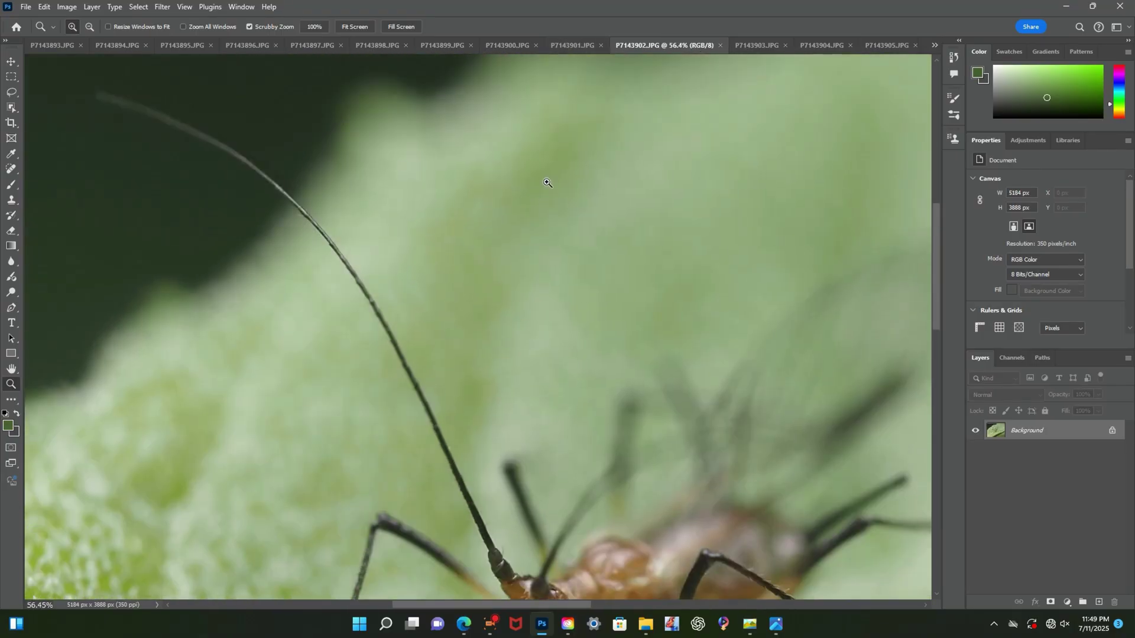
scroll(571, 132, "down", 5)
left_click(774, 45)
left_click_drag(380, 333, 470, 341)
Return to 17aph.jpg at the insect's head and set the Clone Stamp brush size to 50 px
left_click(934, 45)
left_click(982, 49)
left_click_drag(419, 358, 661, 169)
left_click(12, 202)
left_click(84, 27)
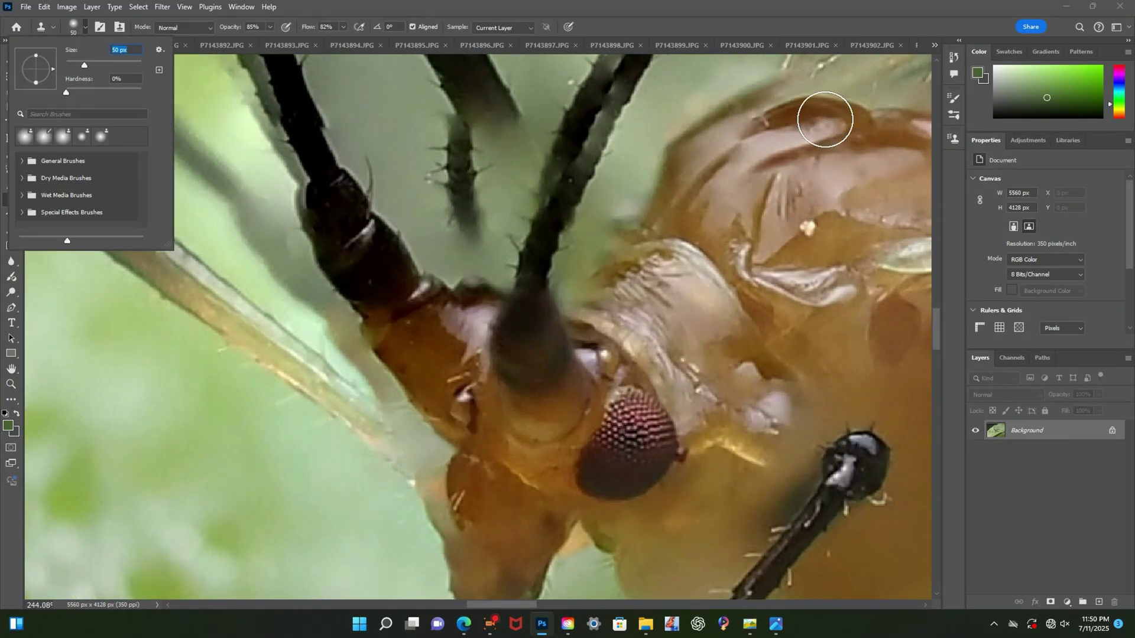
Clone the sharp antenna base from P7143903.JPG onto the insect's head in 17aph.jpg
left_click(935, 45)
left_click(988, 219)
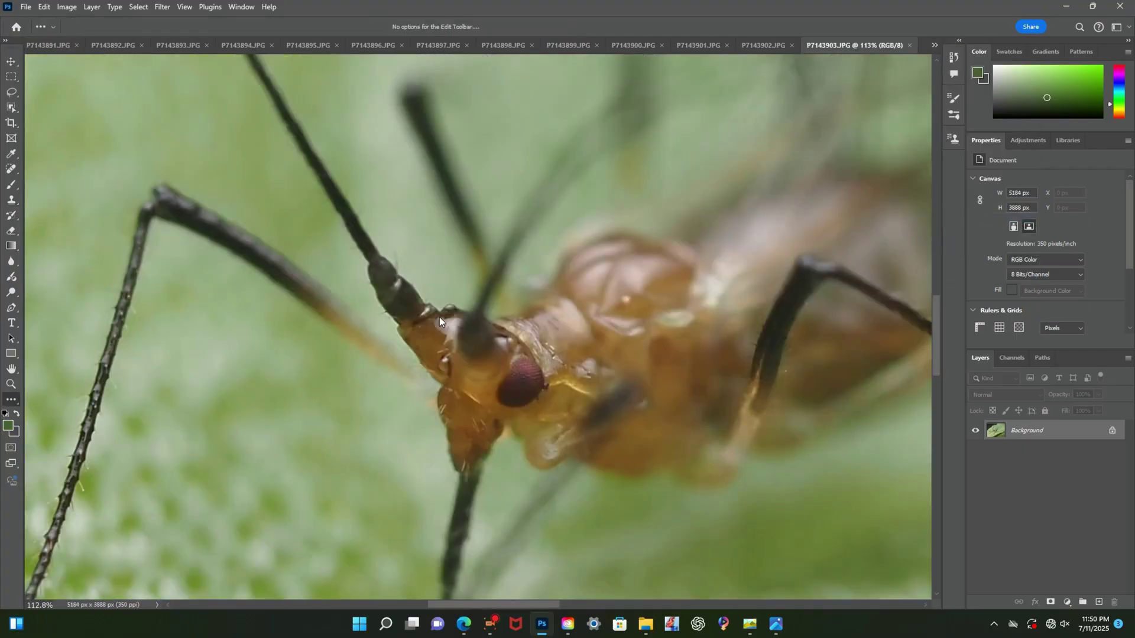
left_click(13, 383)
left_click_drag(427, 329, 480, 345)
left_click(12, 204)
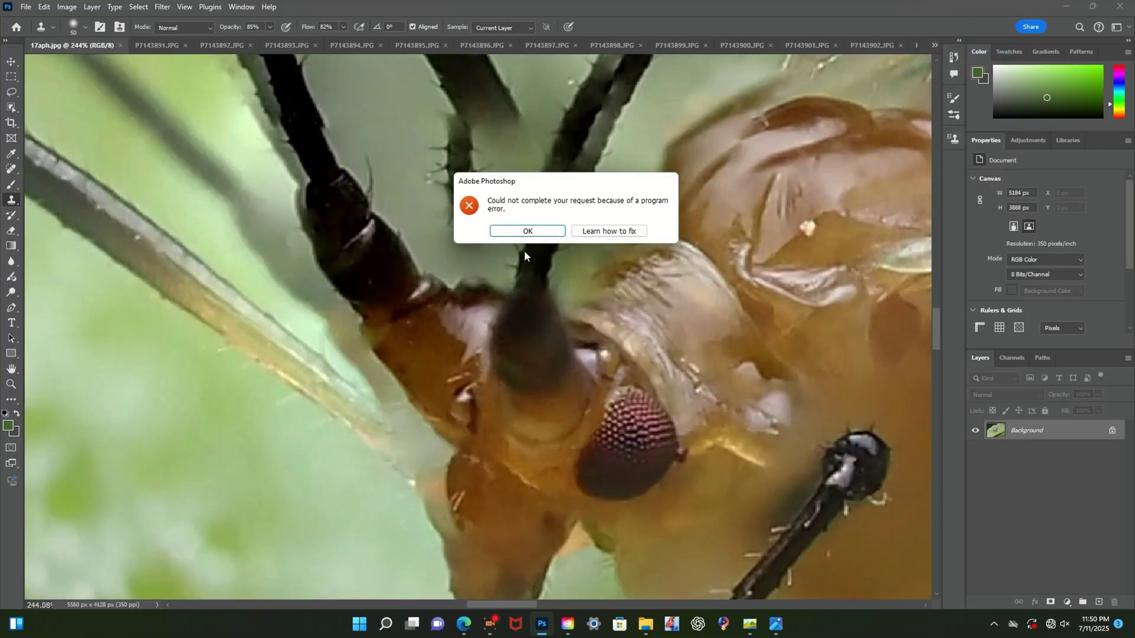
left_click(526, 232)
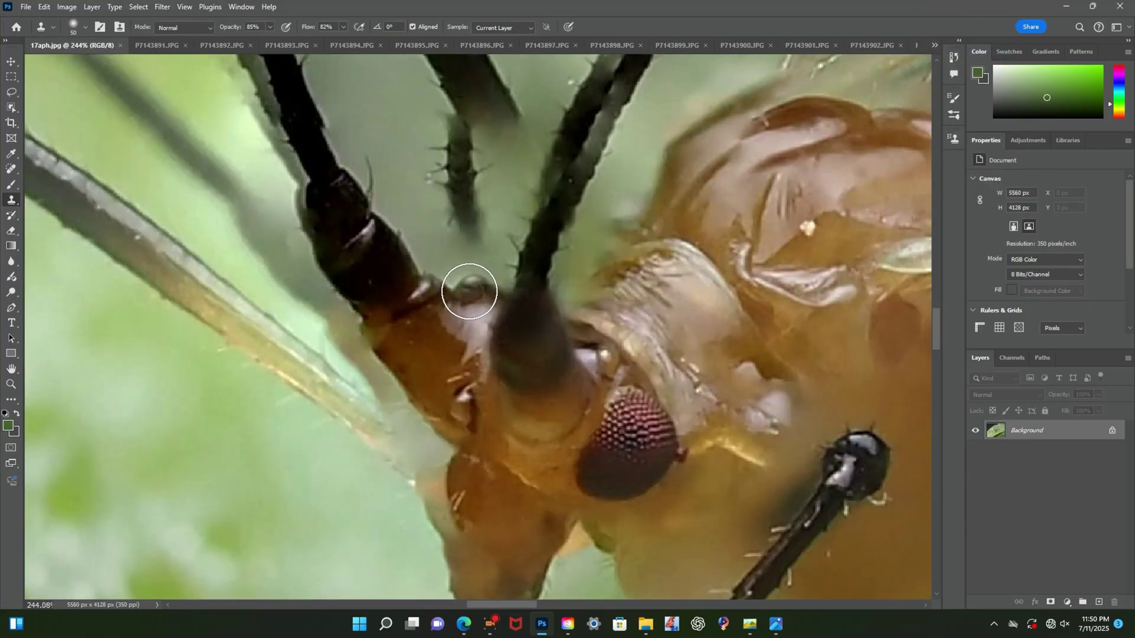
mouse_move(437, 358)
left_mouse_down()
mouse_move(329, 309)
mouse_move(274, 220)
mouse_move(231, 242)
left_mouse_up()
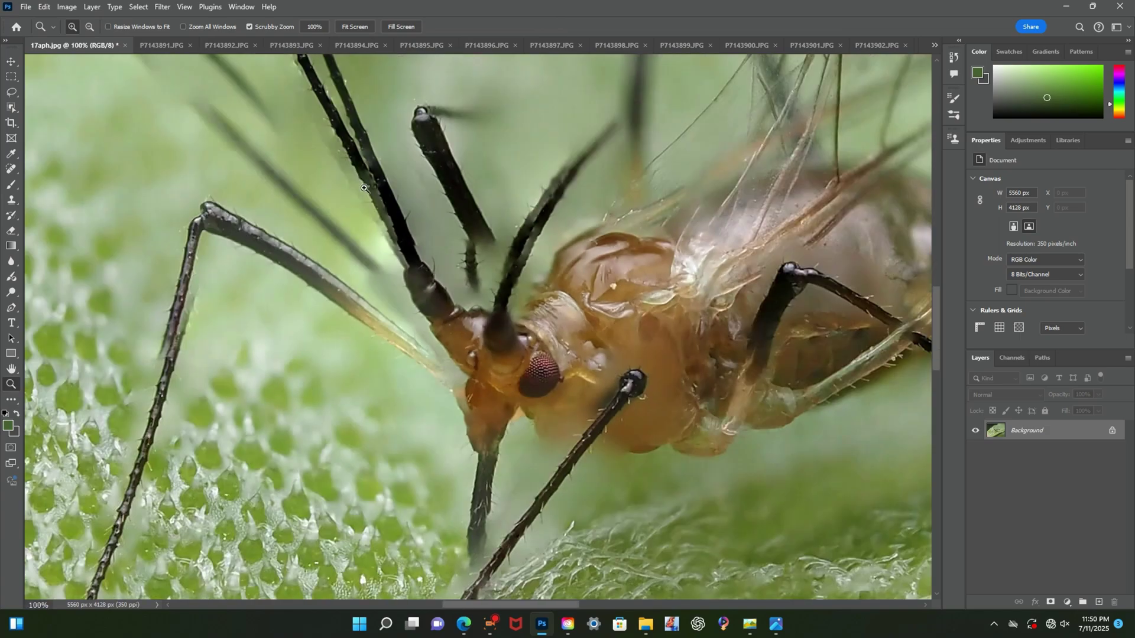
Enlarge the Clone Stamp brush to 243 px and clone over the duplicate antennae in 17aph.jpg, leaving one clean antenna
mouse_move(366, 210)
left_mouse_down()
mouse_move(366, 258)
mouse_move(257, 253)
left_mouse_up()
key("s")
left_click(73, 27)
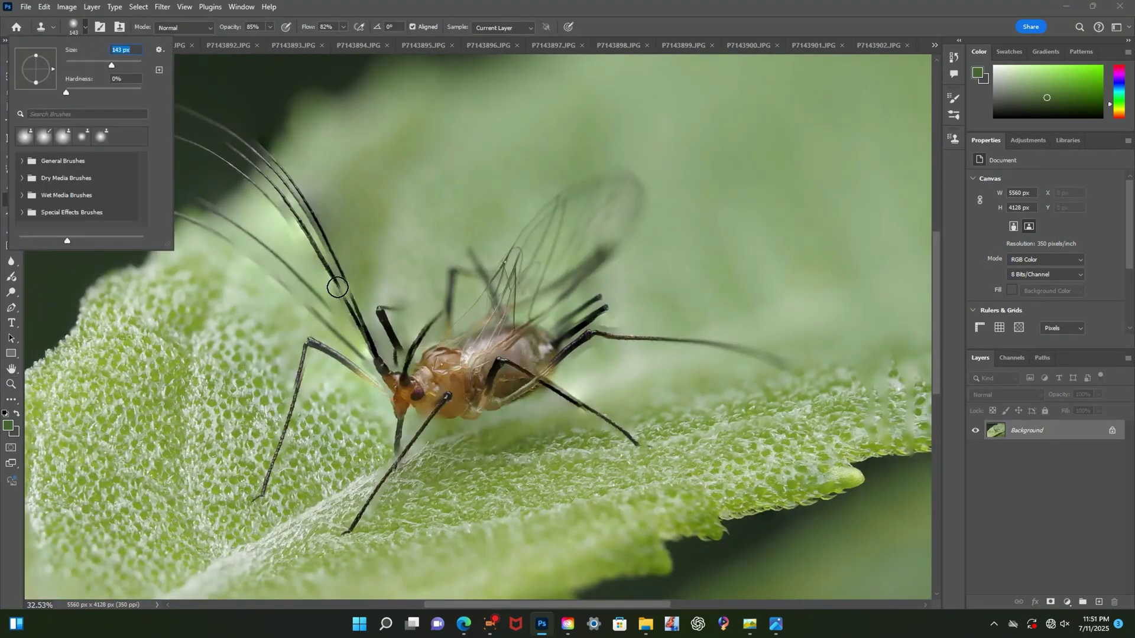
key("Return")
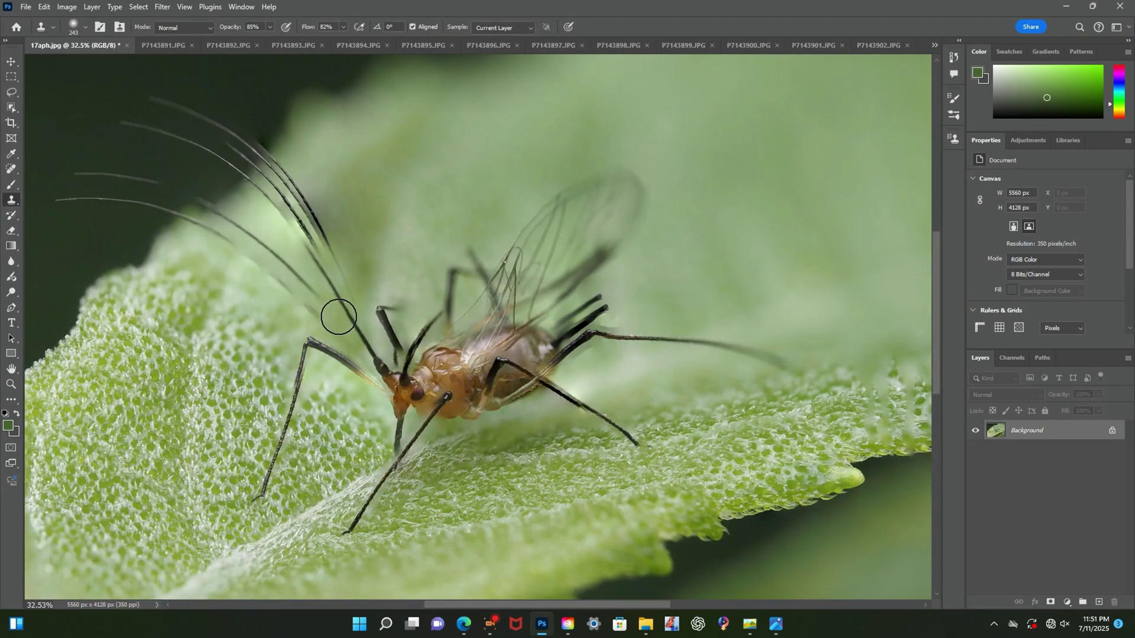
mouse_move(338, 317)
left_mouse_down()
mouse_move(223, 223)
mouse_move(288, 224)
mouse_move(220, 144)
left_mouse_up()
left_click_drag(334, 255, 186, 110)
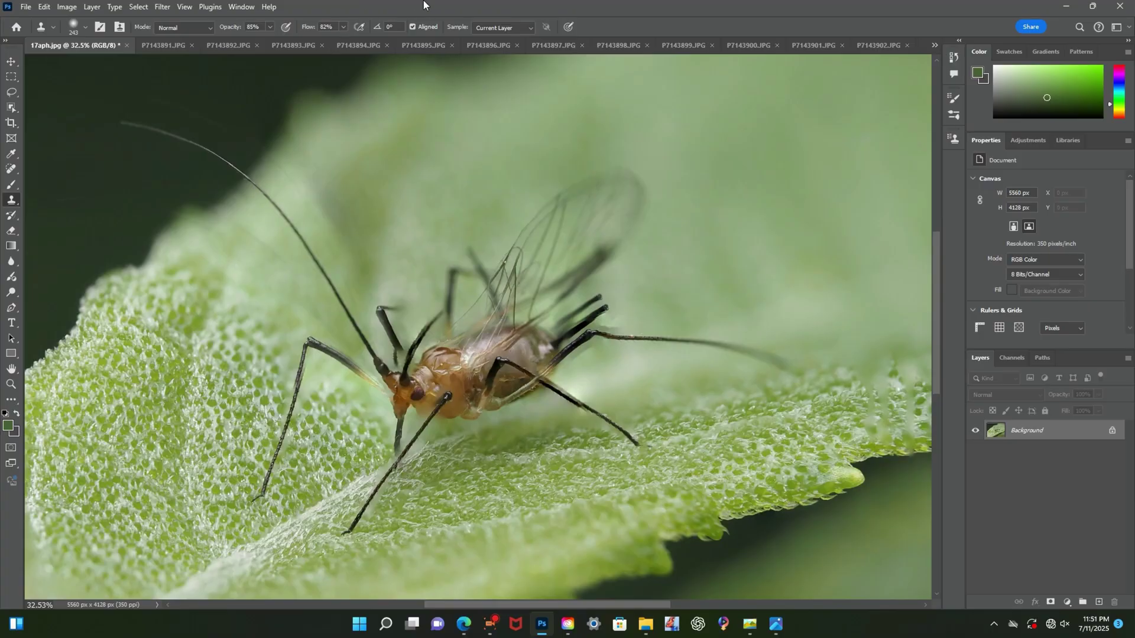
Set the Clone Stamp brush size to 88 px and touch up the long antenna above the insect's head in 17aph.jpg
key("z")
left_click(345, 302)
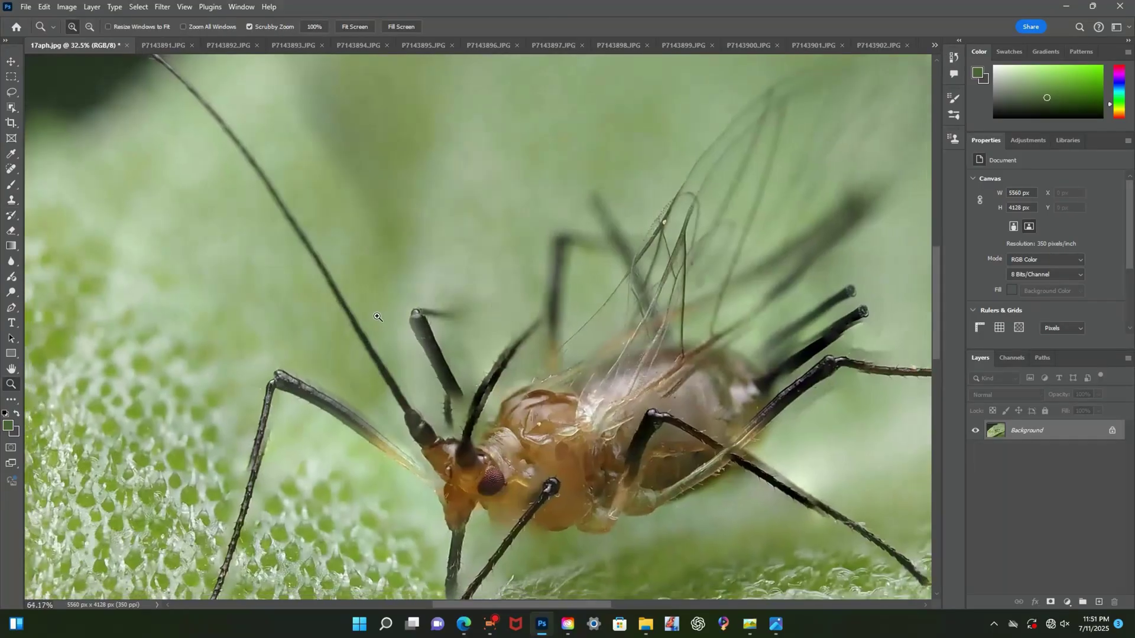
left_click(422, 359)
left_click(11, 200)
left_click(77, 27)
left_click_drag(110, 64, 99, 63)
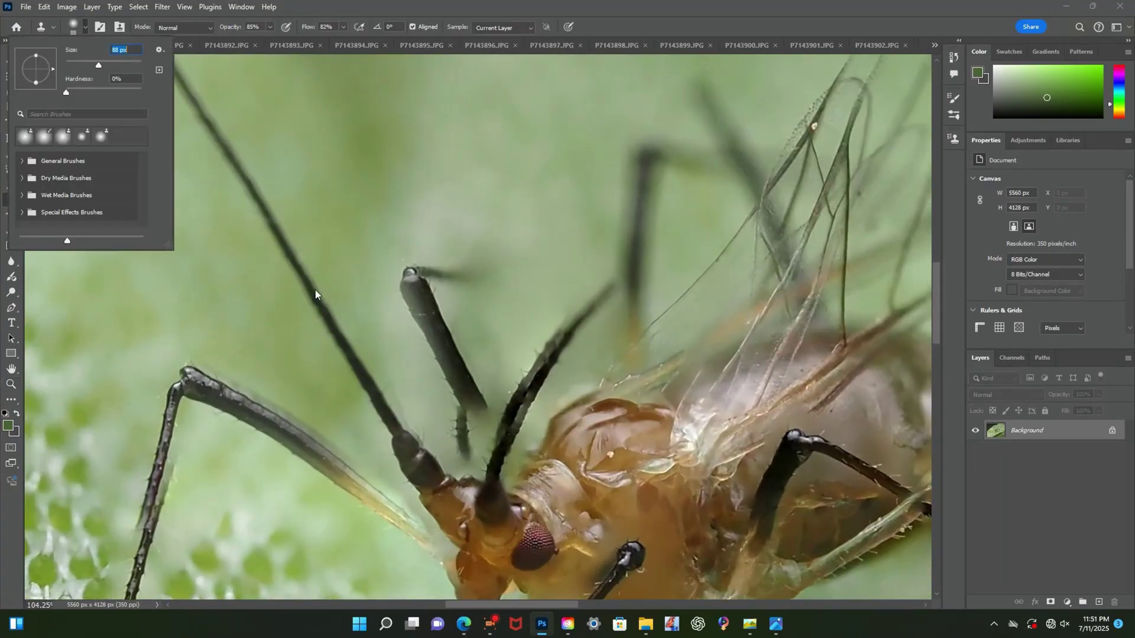
left_click(317, 292)
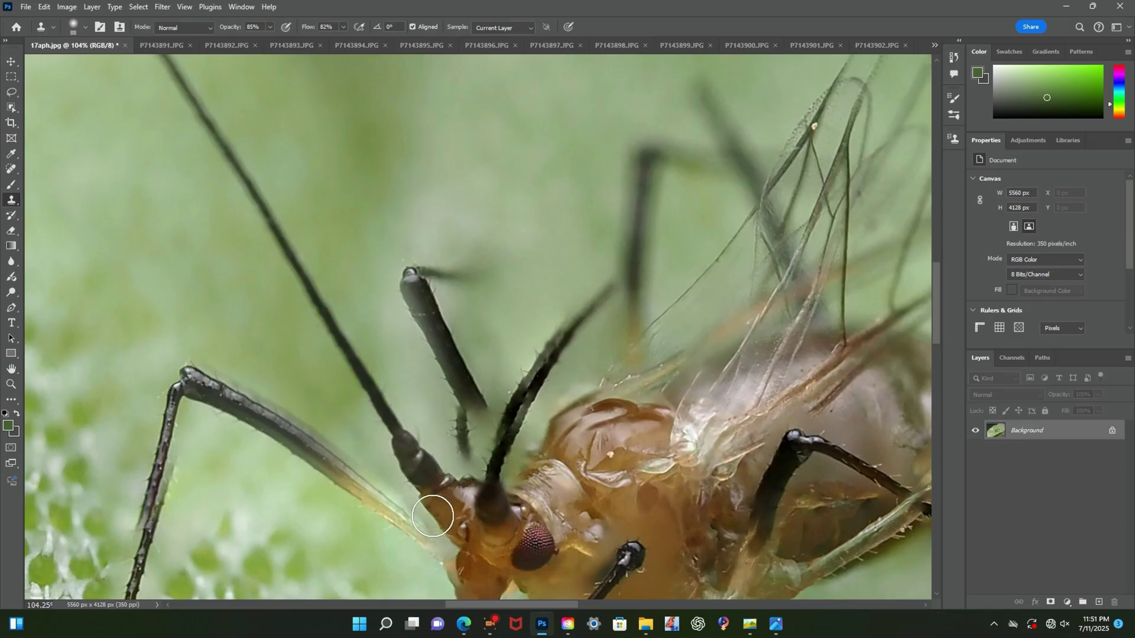
scroll(355, 266, "down", 4)
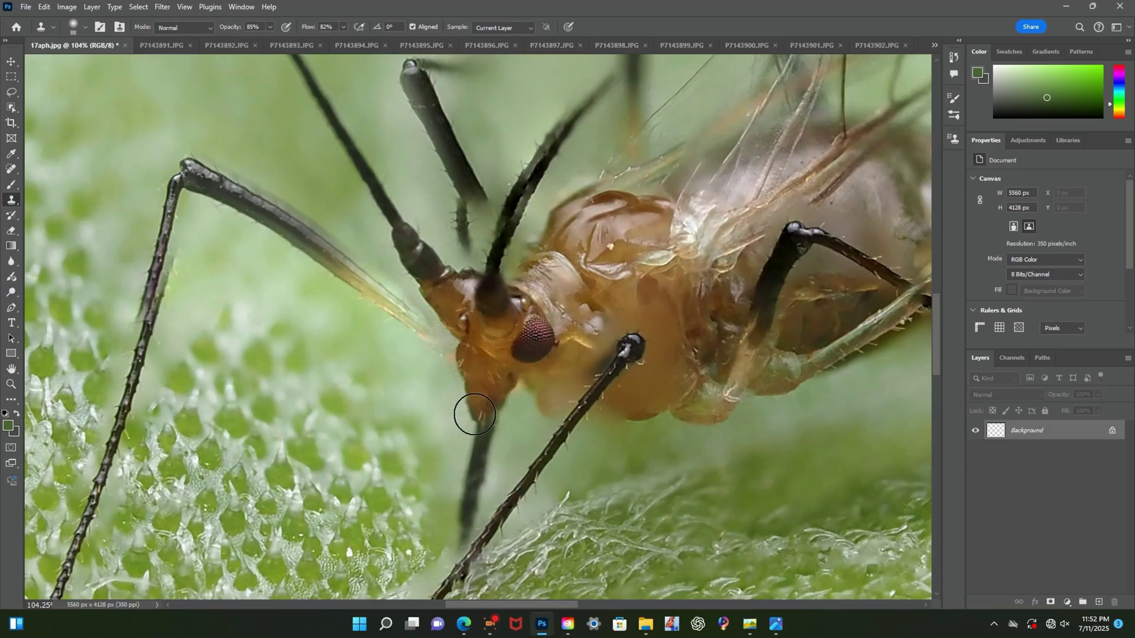
scroll(474, 414, "up", 2)
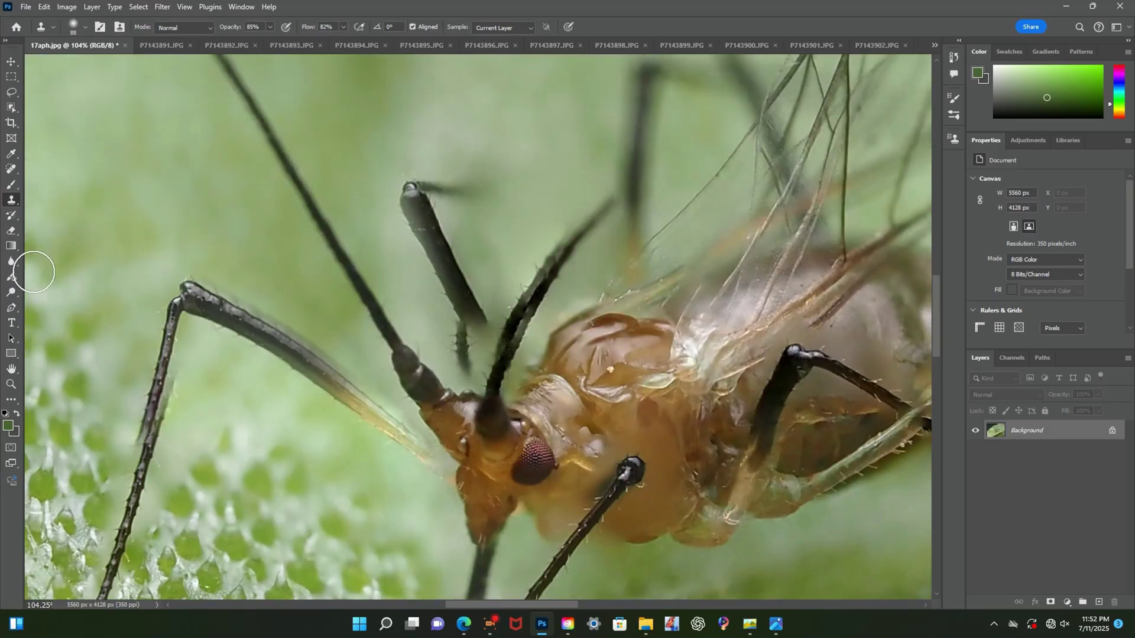
Compare the base of the long antenna in P7143901.JPG and 17aph.jpg up close at similar magnification
left_click(10, 384)
left_click_drag(307, 266, 230, 201)
left_click(230, 201)
left_click(934, 45)
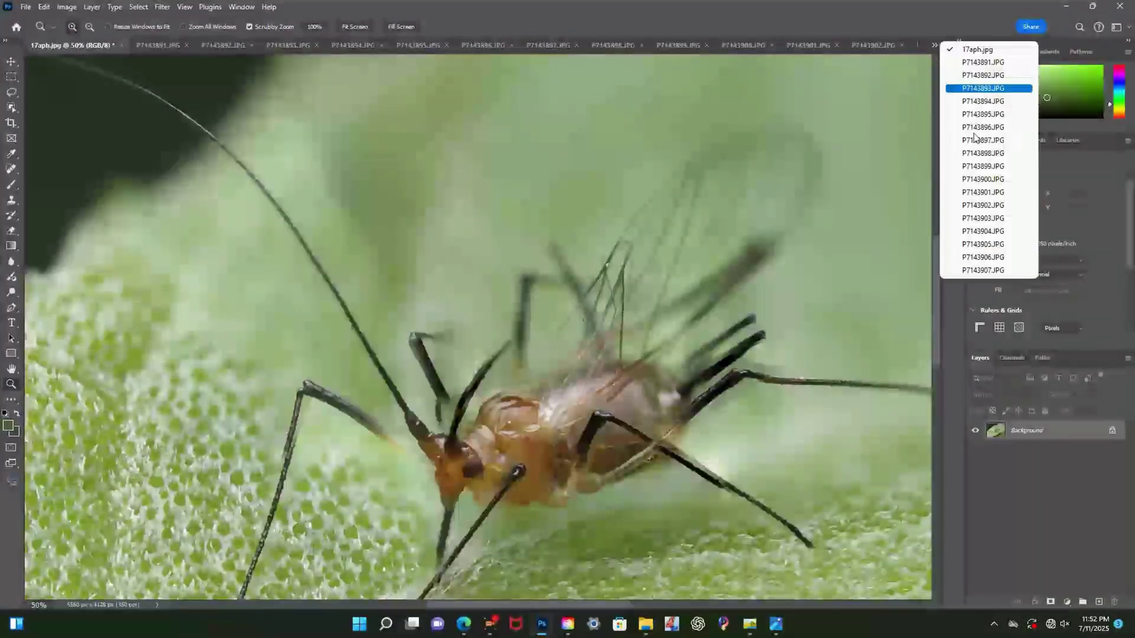
left_click(984, 192)
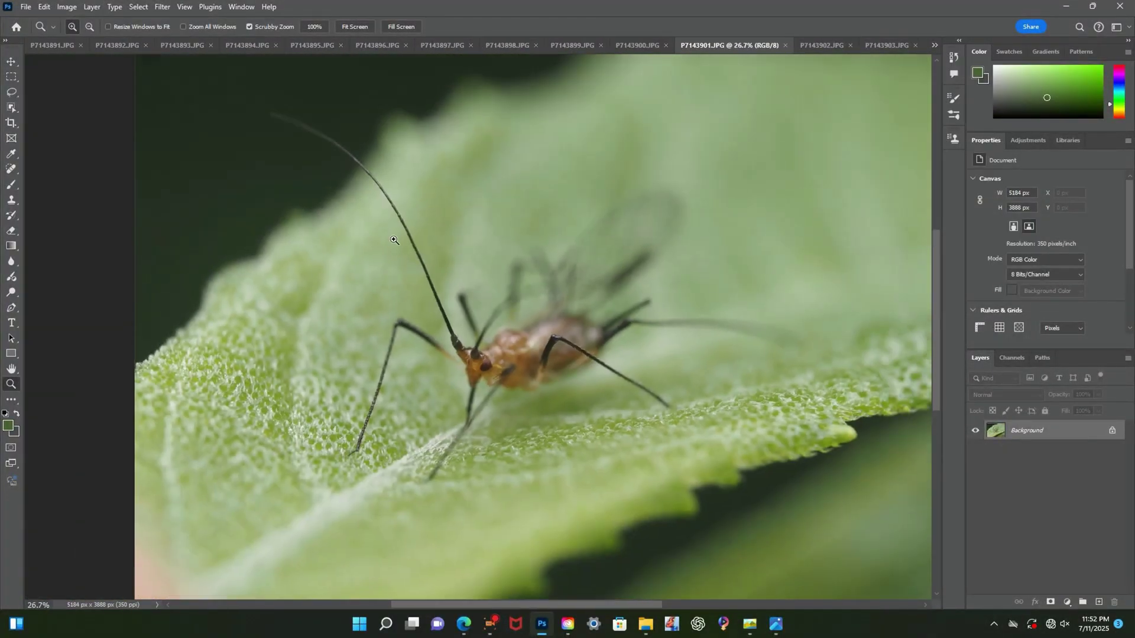
left_click_drag(394, 240, 503, 417)
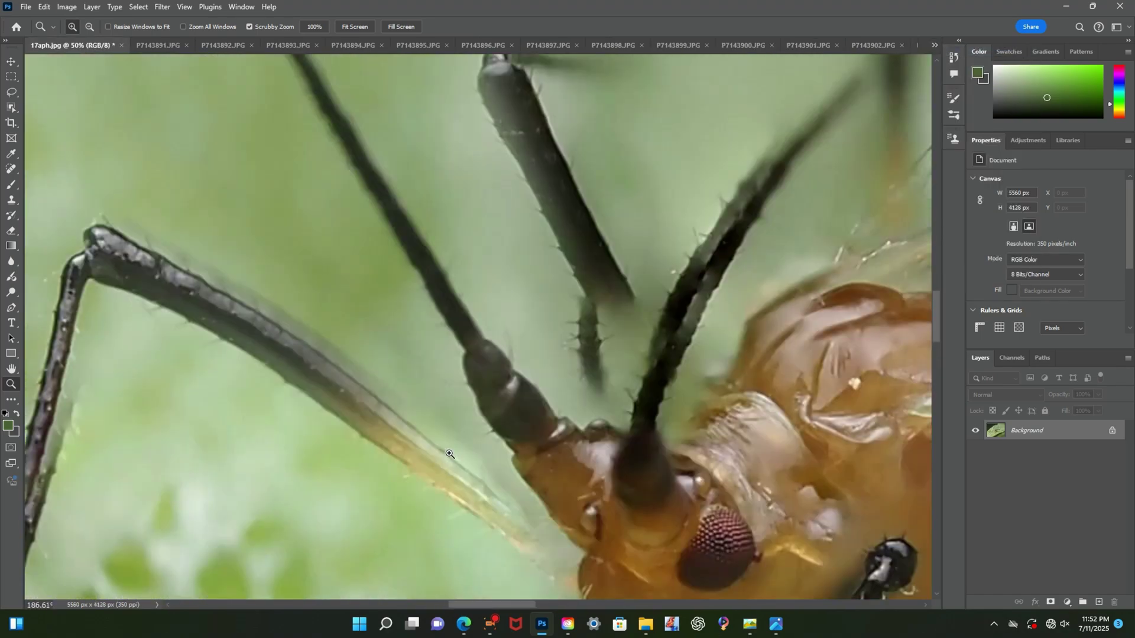
left_click(935, 45)
left_click(983, 192)
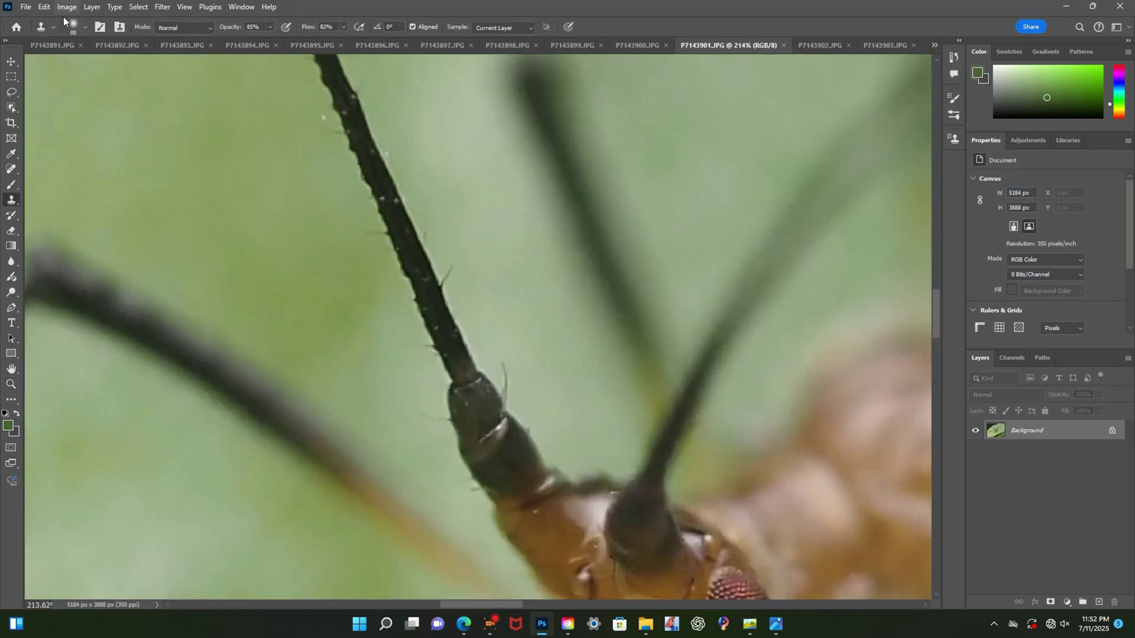
Reduce the Clone Stamp brush to about 45 px and clone the long antenna's sharp lower section from P7143901.JPG into 17aph.jpg
left_click(73, 26)
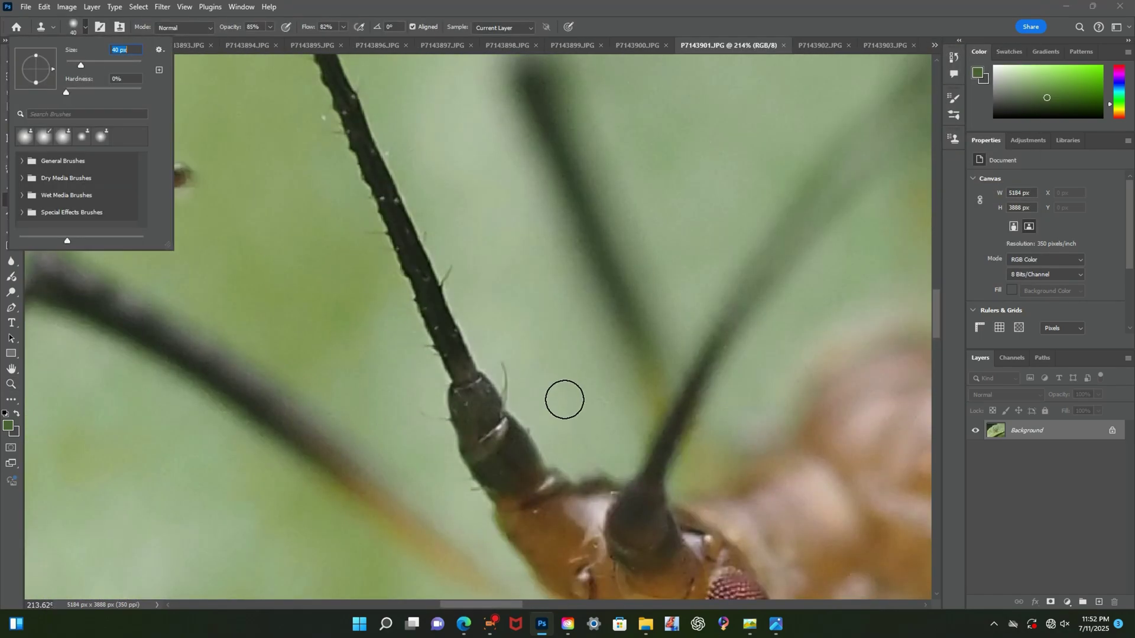
left_click(464, 382, "alt")
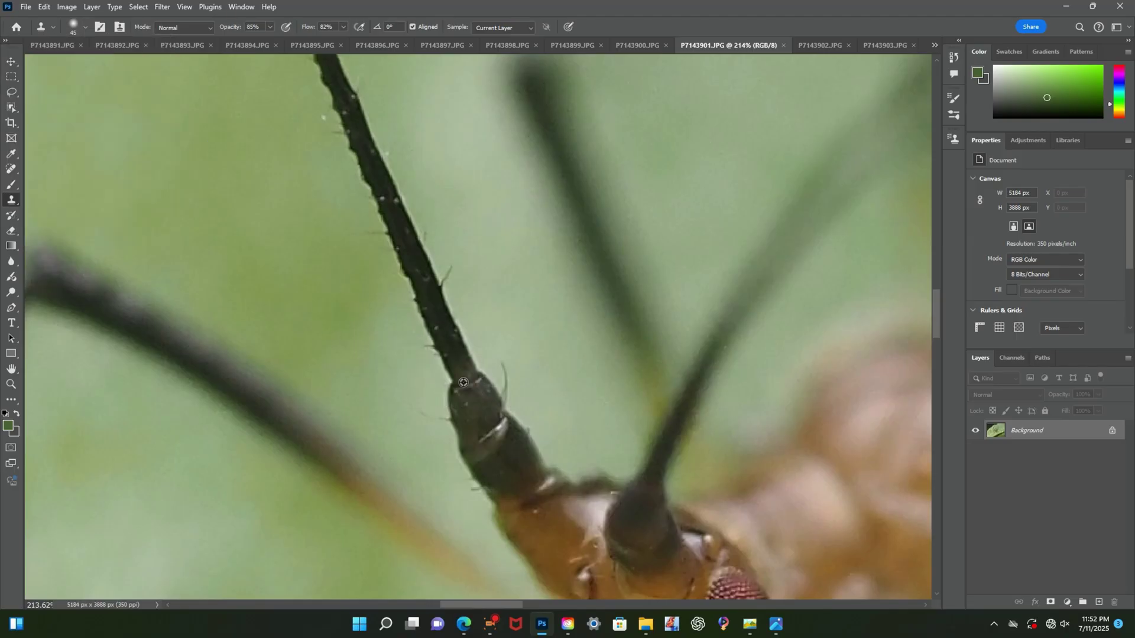
left_click(931, 45)
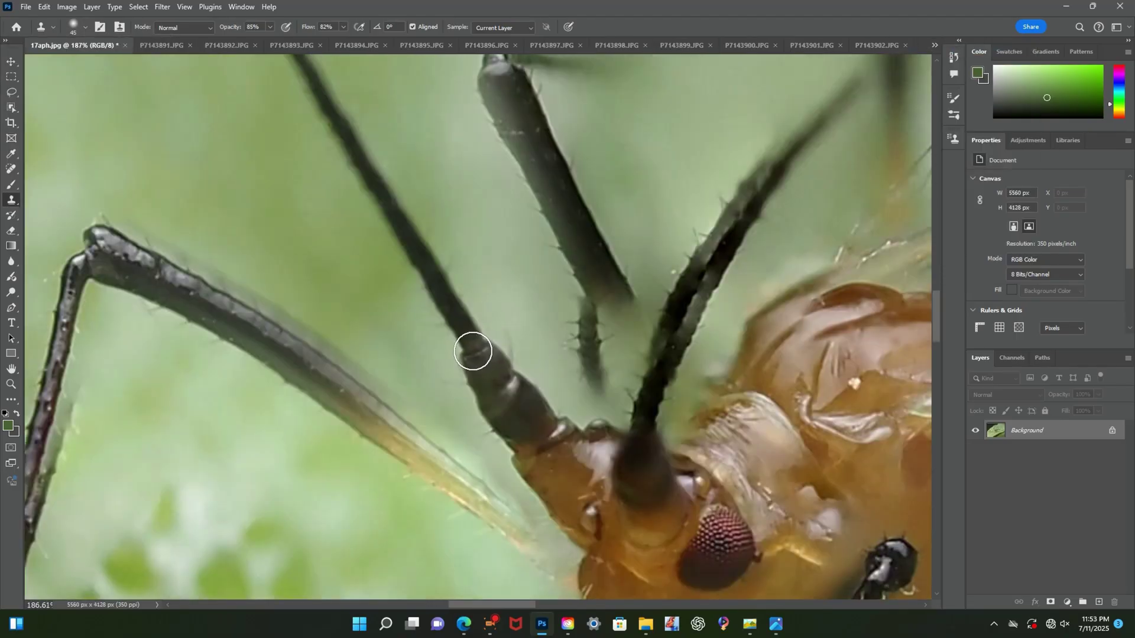
left_click_drag(473, 351, 412, 236)
Enlarge the Clone Stamp brush to 155 px and clone the rest of the long antenna from P7143901.JPG up to its tip in 17aph.jpg
left_click(10, 385)
left_click_drag(477, 331, 256, 253)
left_click_drag(408, 251, 340, 247)
key("s")
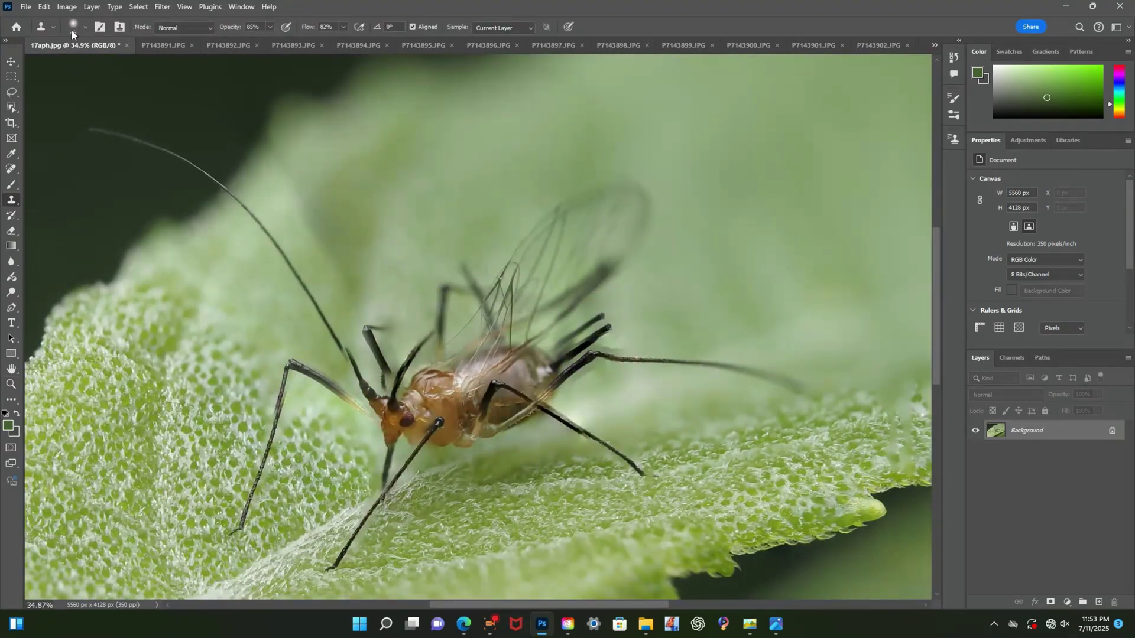
left_click(72, 30)
left_click(328, 347)
left_click_drag(329, 347, 331, 333)
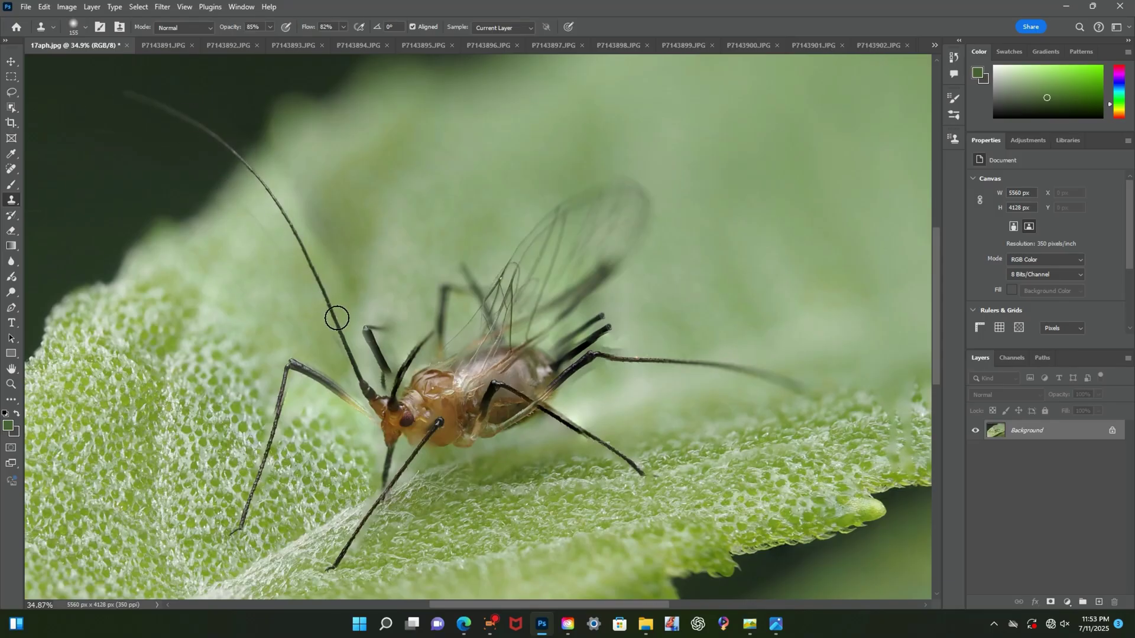
Compare the base of the second antenna near the eye in 17aph.jpg, P7143898.JPG and P7143899.JPG up close
double_click(11, 384)
left_click_drag(444, 330, 378, 329)
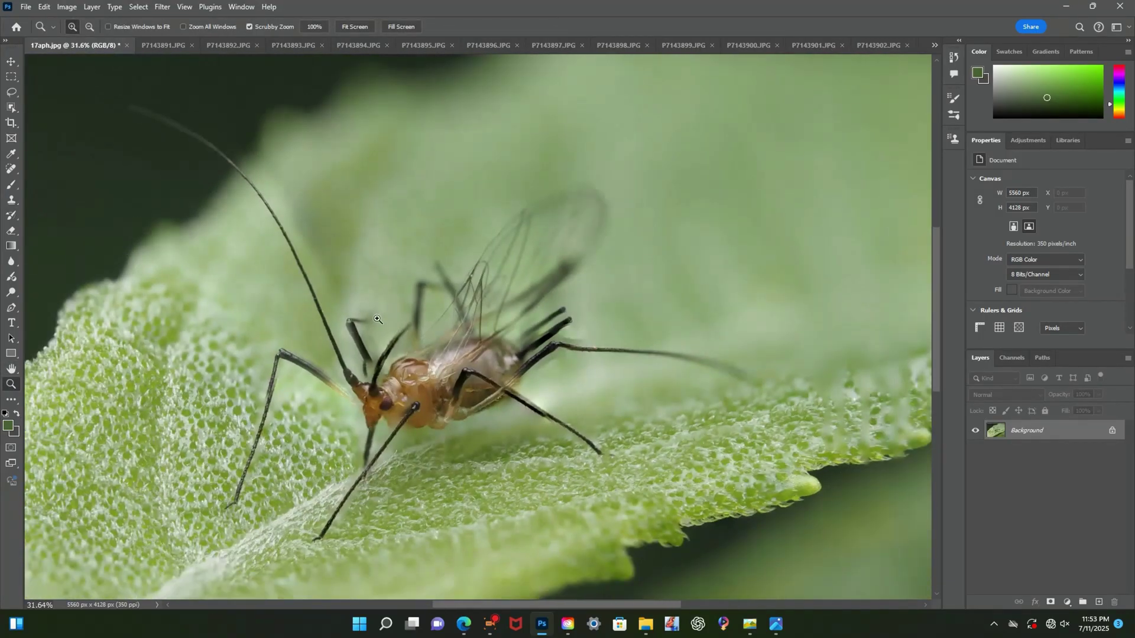
left_click_drag(378, 371, 447, 370)
left_click(935, 46)
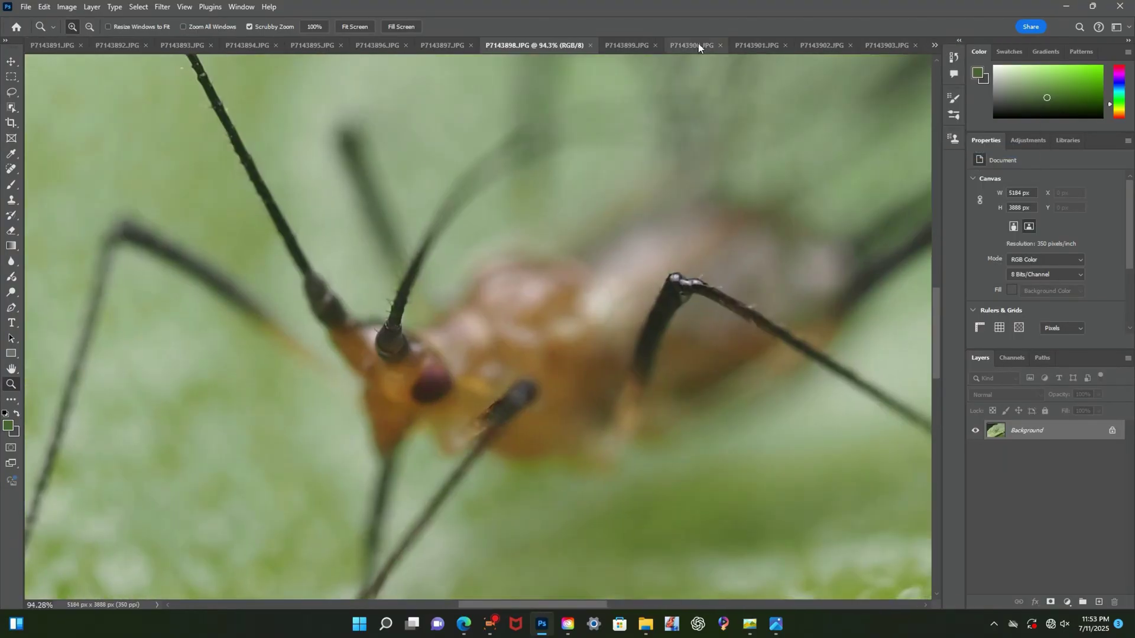
left_click(629, 45)
left_click_drag(437, 302, 568, 302)
left_click(935, 46)
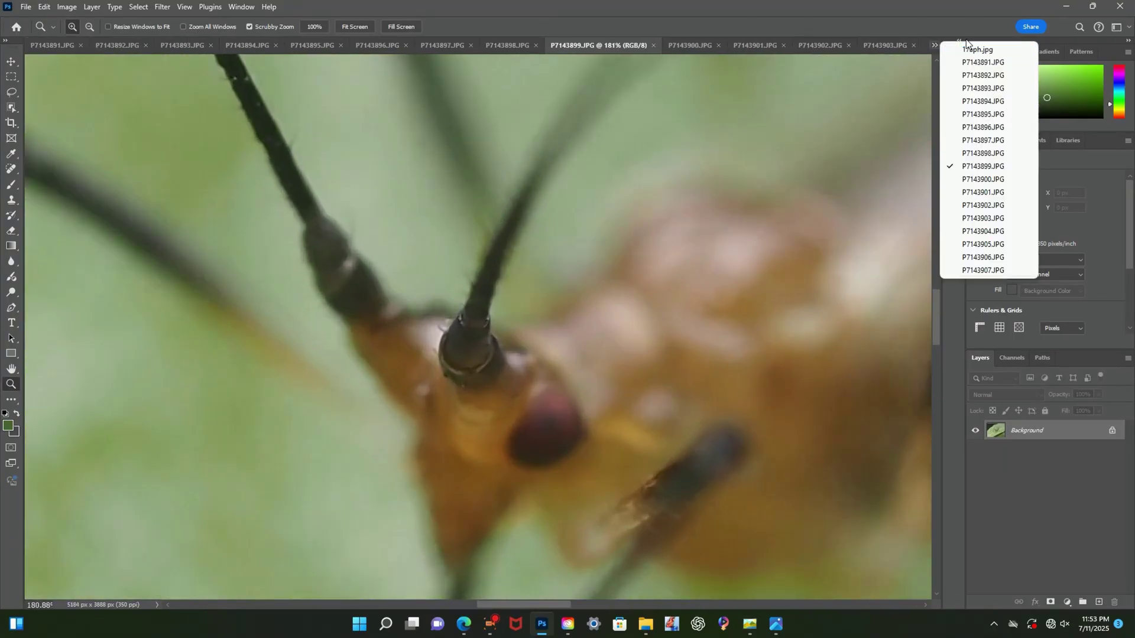
left_click(970, 51)
left_click_drag(396, 435, 863, 81)
left_click(686, 45)
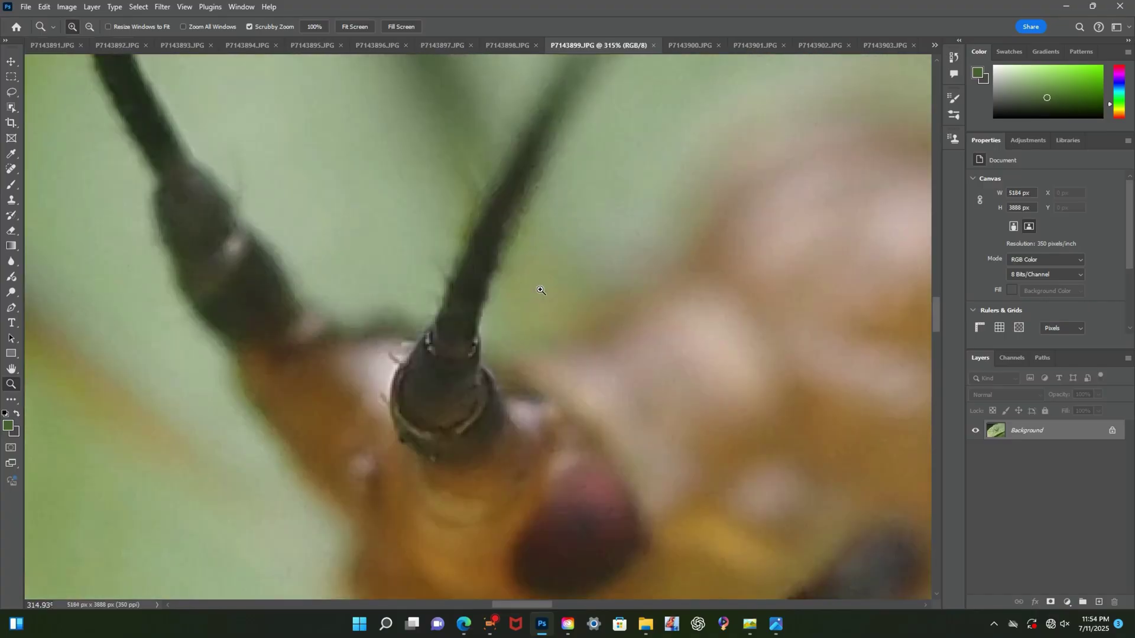
left_click(934, 45)
left_click(983, 47)
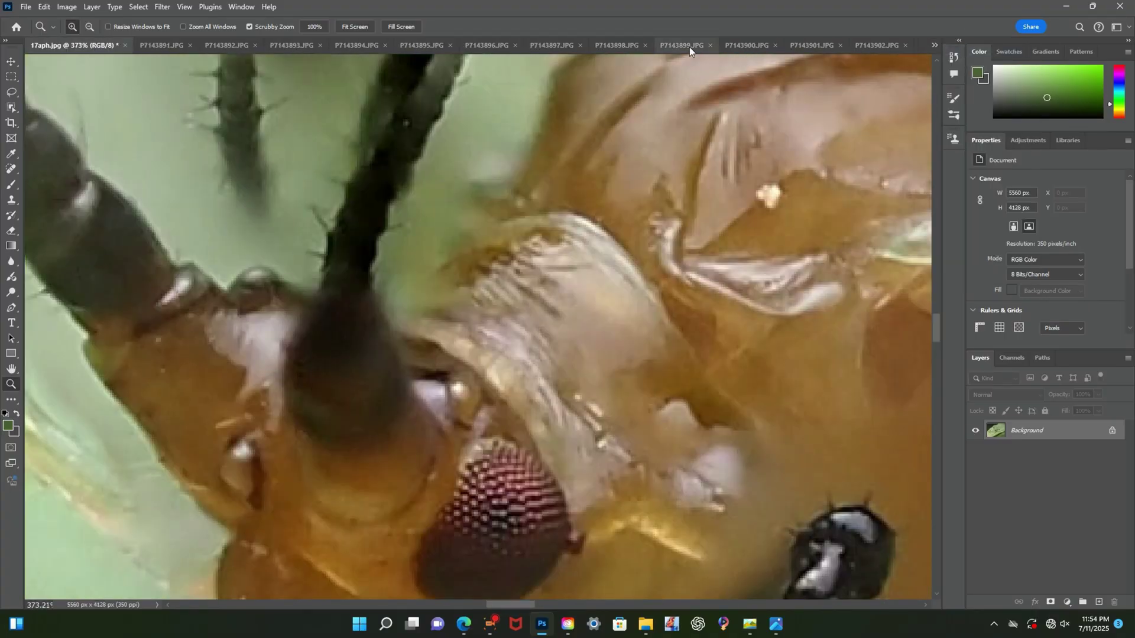
Set the Clone Stamp brush to 33 px and clone the second antenna's sharp base from P7143899.JPG onto the head in 17aph.jpg
left_click(686, 46)
key("s")
left_click(77, 26)
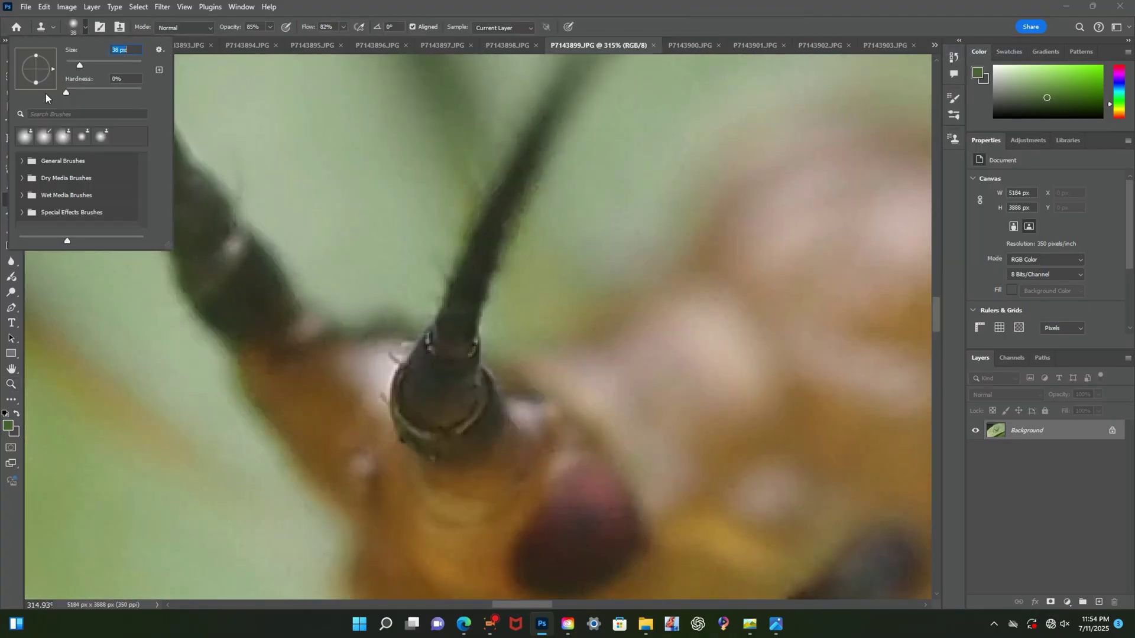
left_click(410, 380)
left_click(934, 45)
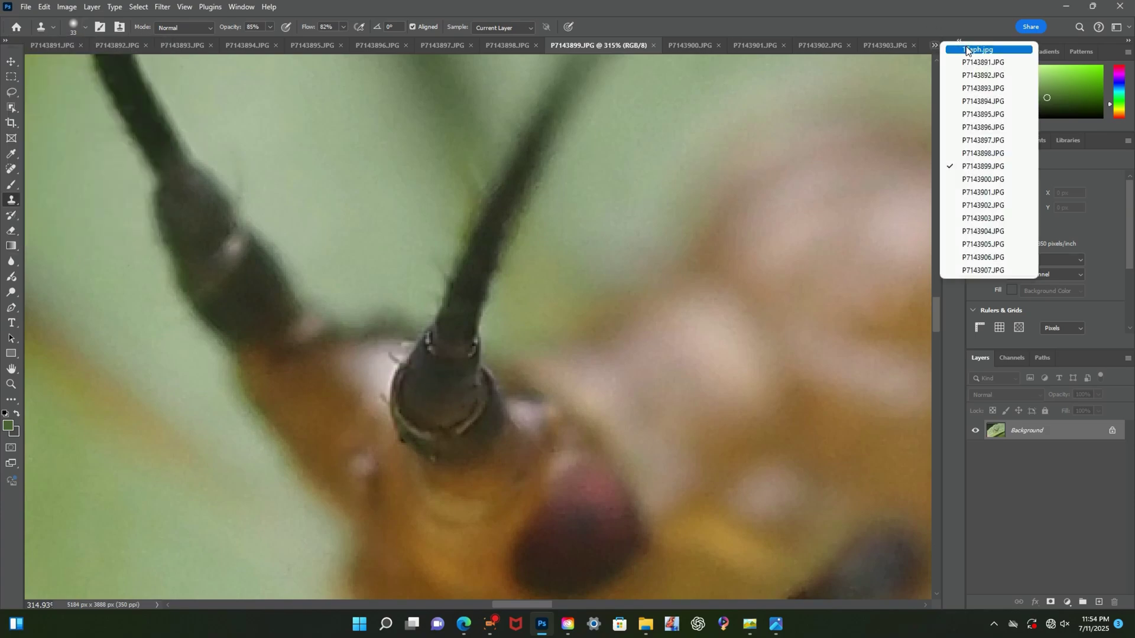
left_click(983, 46)
left_click(527, 231)
mouse_move(298, 372)
left_mouse_down()
mouse_move(325, 291)
mouse_move(363, 256)
mouse_move(376, 183)
mouse_move(430, 122)
left_mouse_up()
Continue cloning the second antenna's shaft upward in 17aph.jpg, covering its duplicate
double_click(12, 384)
scroll(557, 193, "up", 1)
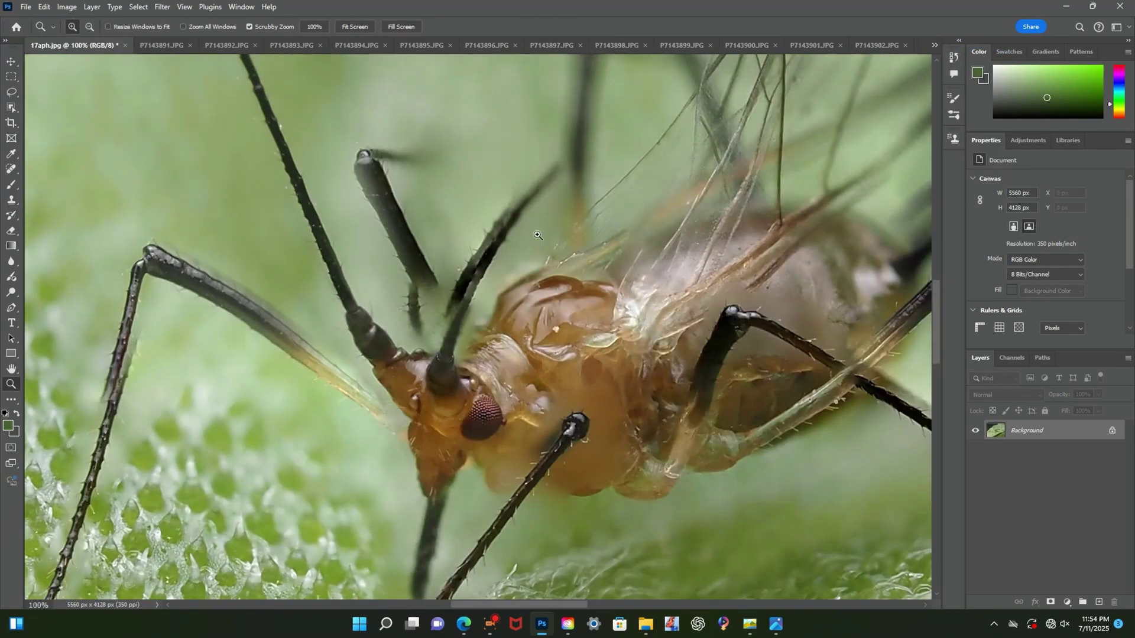
left_click_drag(528, 244, 561, 243)
left_click(11, 200)
mouse_move(413, 367)
left_mouse_down()
mouse_move(412, 339)
mouse_move(506, 216)
mouse_move(508, 225)
mouse_move(540, 164)
mouse_move(424, 294)
mouse_move(539, 158)
left_mouse_up()
Check source photos P7143896.JPG and P7143897.JPG for a sharp lower shaft on the second antenna and compare it with 17aph.jpg
left_click(545, 50)
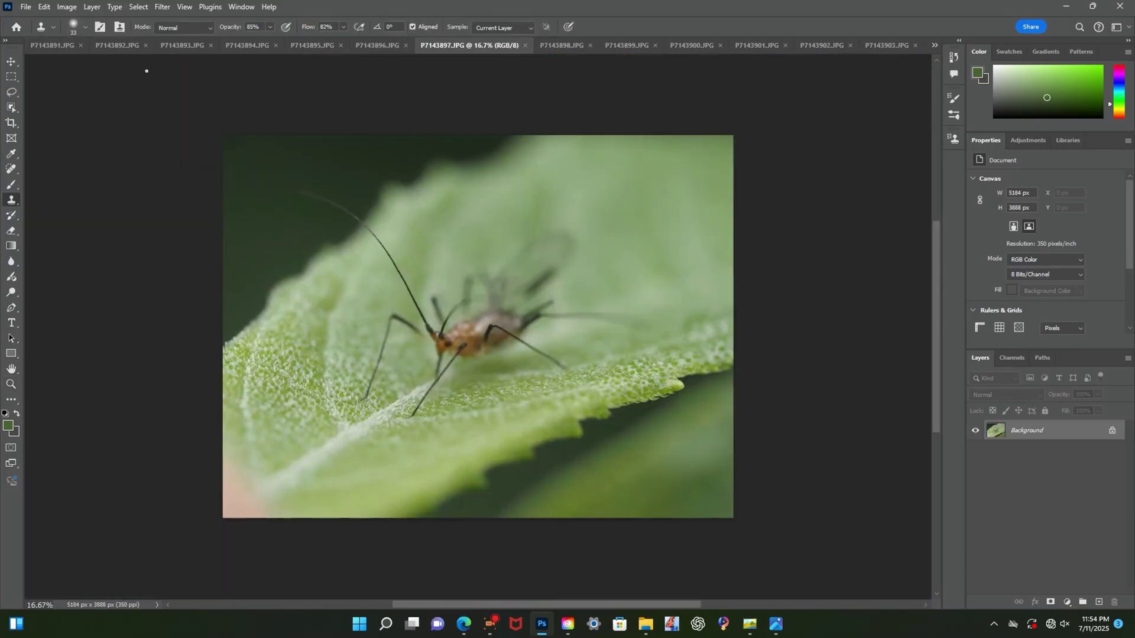
left_click(934, 45)
left_click(969, 63)
left_click(237, 47)
left_click(570, 47)
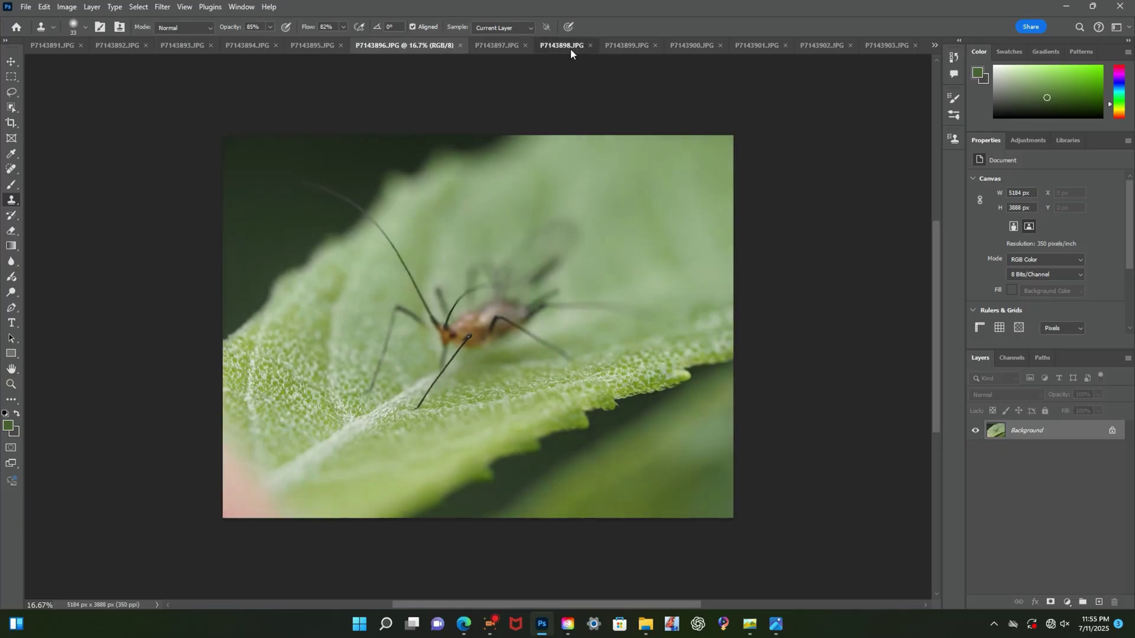
left_click(434, 47)
key("z")
left_click_drag(455, 278, 557, 401)
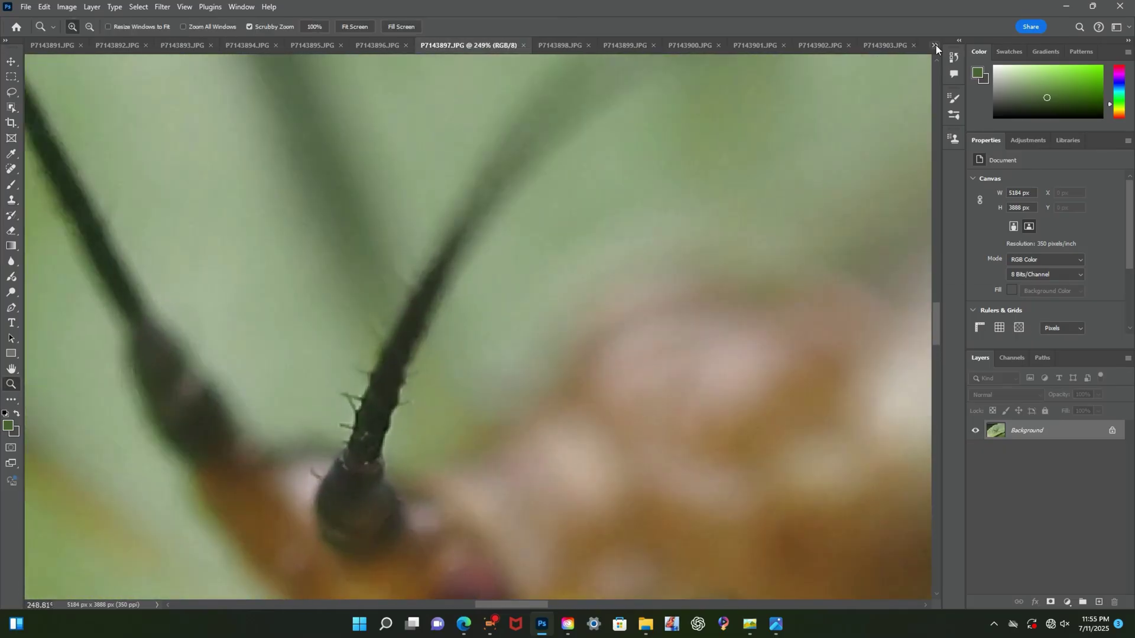
left_click(935, 45)
left_click(970, 50)
left_click_drag(405, 369, 435, 359)
left_click(570, 50)
Clone the sharp lower shaft of the second antenna from P7143897.JPG into 17aph.jpg, just above the antenna base
key("s")
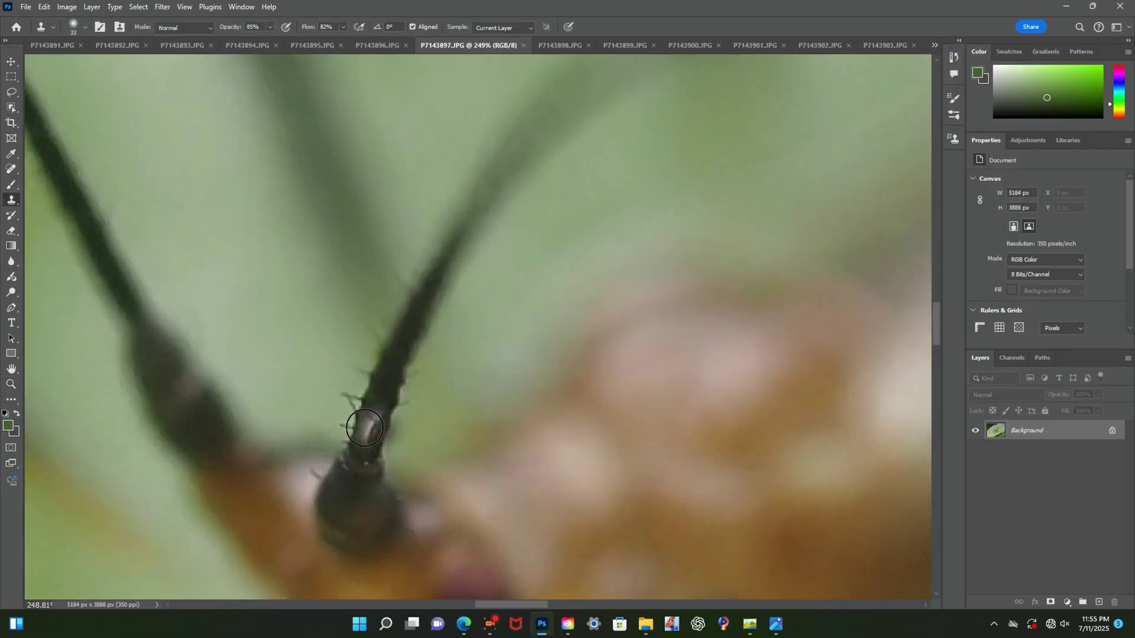
left_click(936, 46)
left_click(969, 50)
left_click(527, 231)
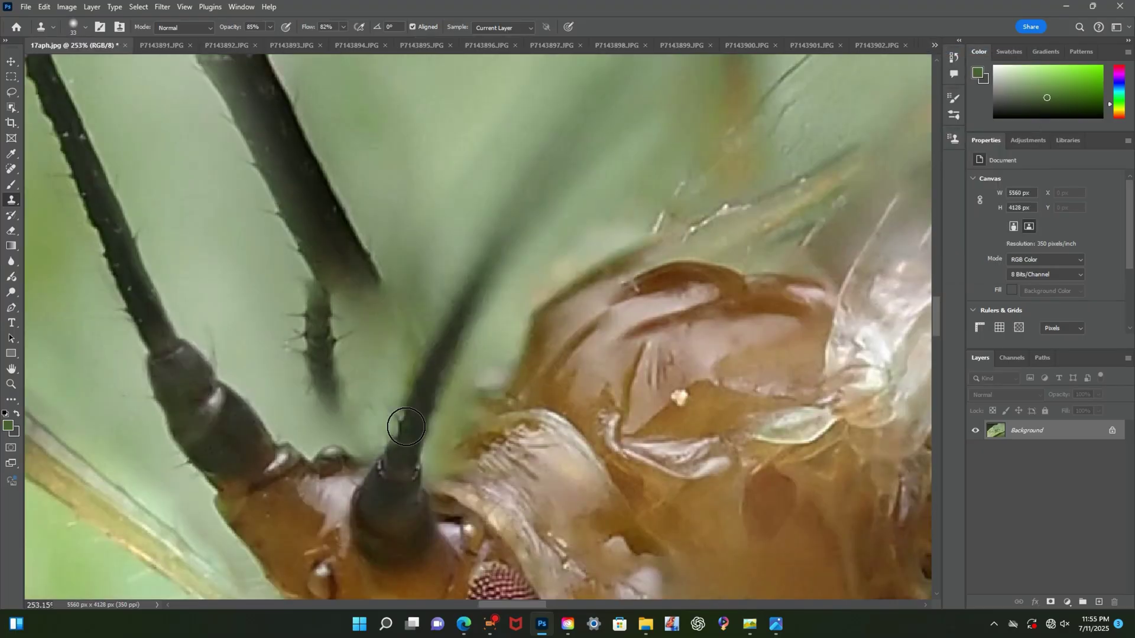
left_click_drag(501, 262, 468, 305)
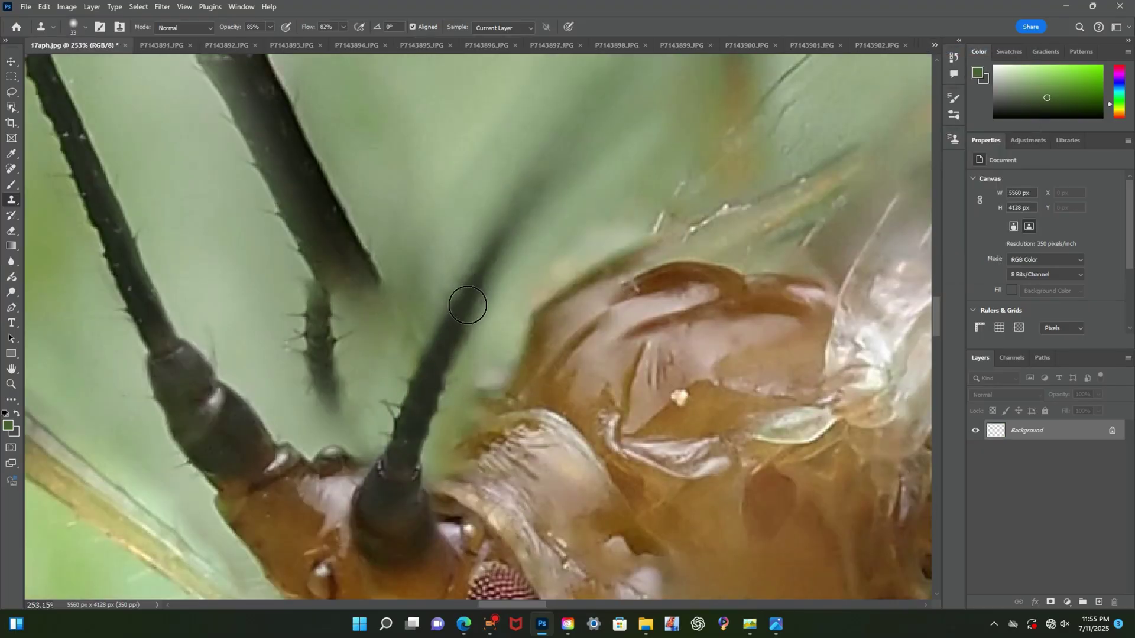
Compare the middle section of the second antenna in P7143896.JPG and 17aph.jpg at similar magnification
left_click(498, 47)
left_click(12, 384)
left_click(511, 313)
left_click(512, 333)
left_click(512, 335)
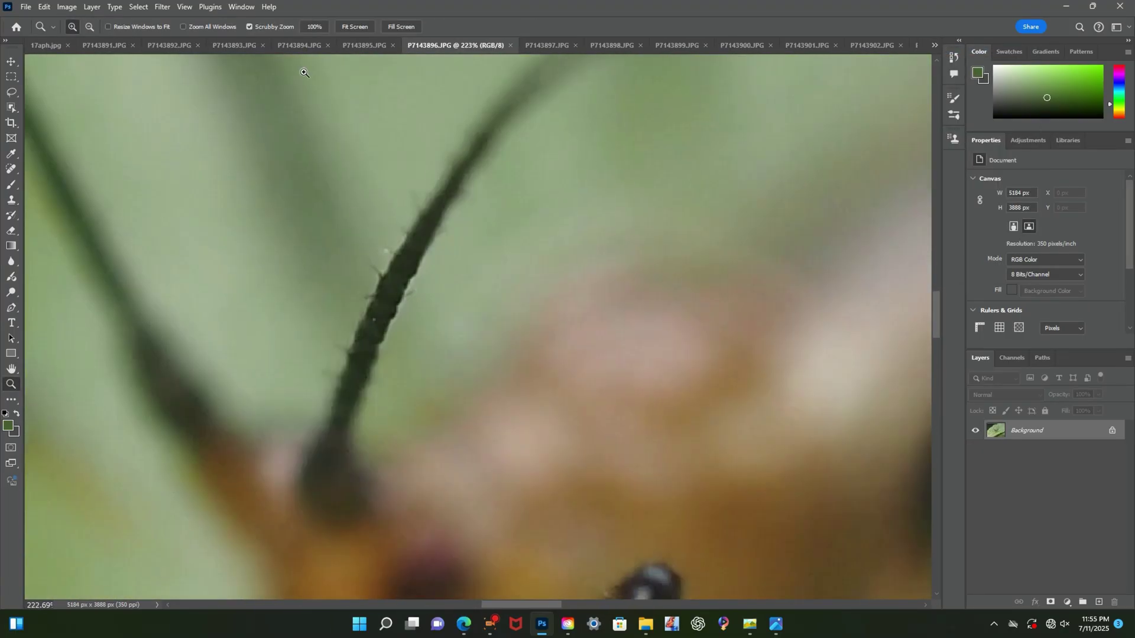
left_click(64, 46)
left_click(485, 295)
left_click(512, 303)
left_click_drag(512, 303, 502, 300)
Clone the sharp middle section of the second antenna from P7143896.JPG into 17aph.jpg
left_click(500, 46)
left_click(11, 200)
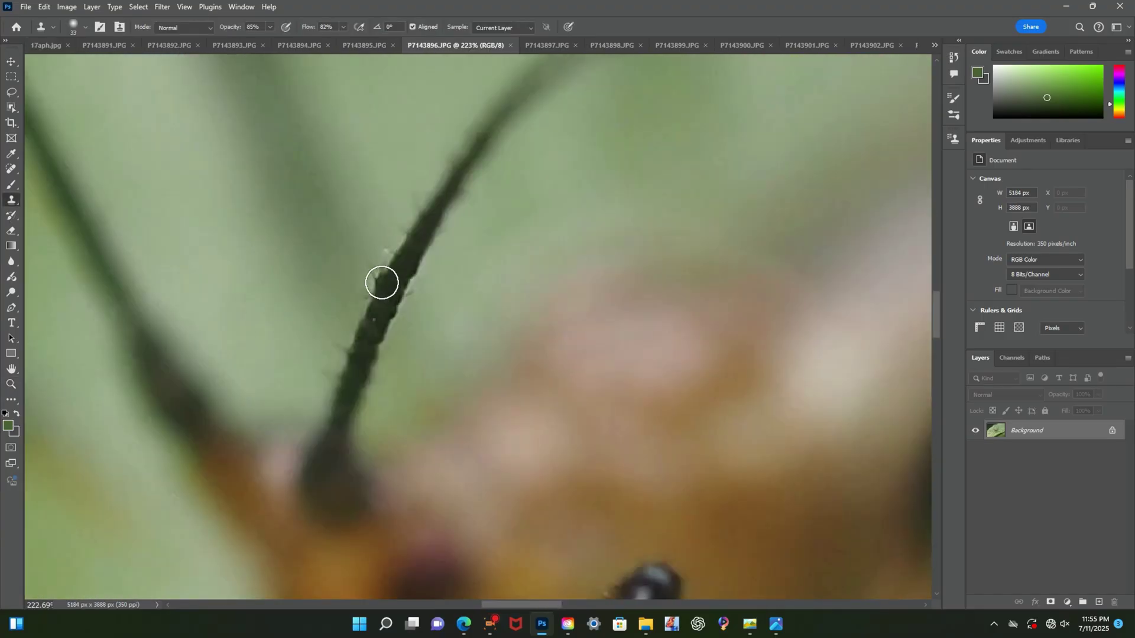
left_click(45, 45)
mouse_move(423, 355)
left_mouse_down()
mouse_move(473, 261)
mouse_move(642, 70)
left_mouse_up()
scroll(532, 216, "up", 1)
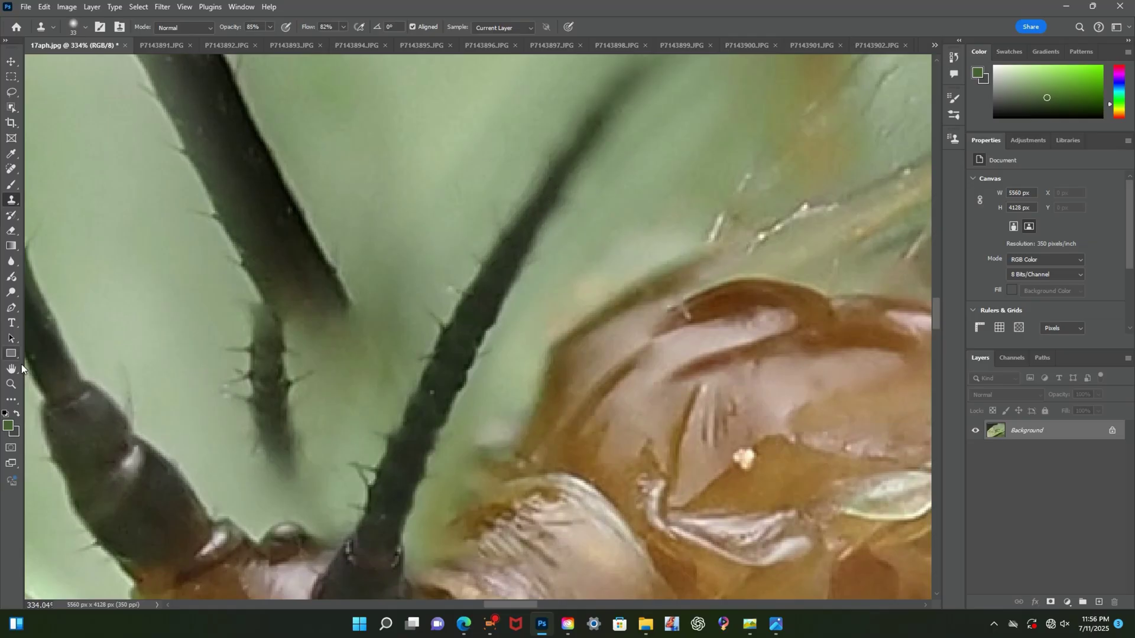
Clone the next sharp section of the second antenna from P7143895.JPG into 17aph.jpg, extending the retouched shaft upward
left_click(11, 384)
mouse_move(521, 266)
left_mouse_down()
mouse_move(467, 256)
mouse_move(520, 217)
left_mouse_up()
left_click(424, 46)
left_click_drag(470, 323, 493, 238)
left_click(478, 46)
left_click(363, 45)
left_click(53, 51)
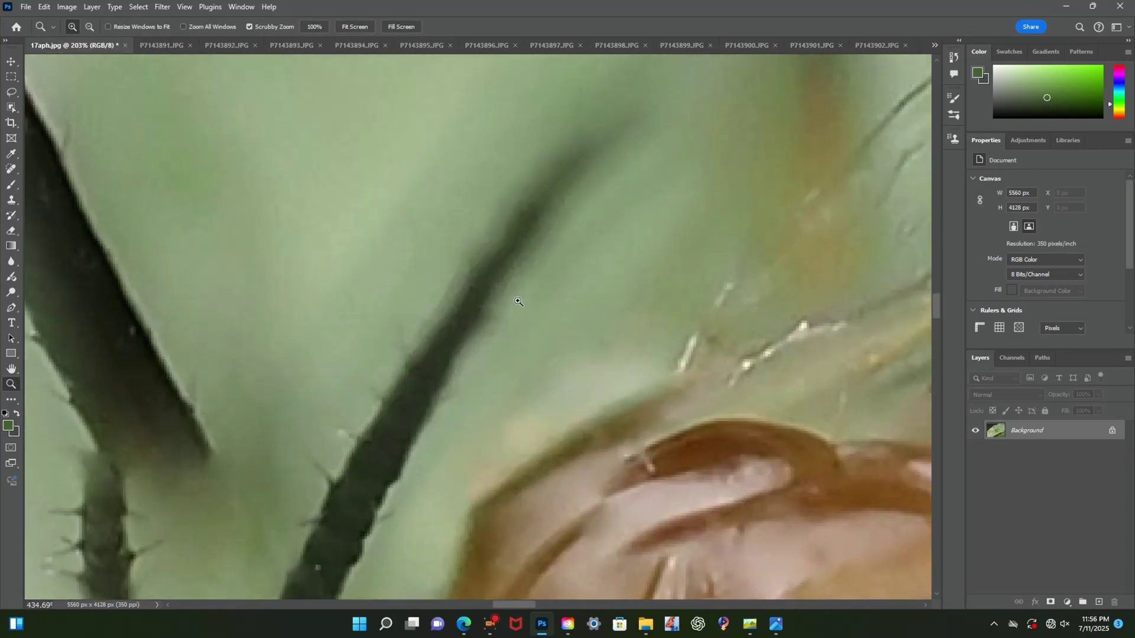
left_click(391, 45)
key("s")
left_click(47, 45)
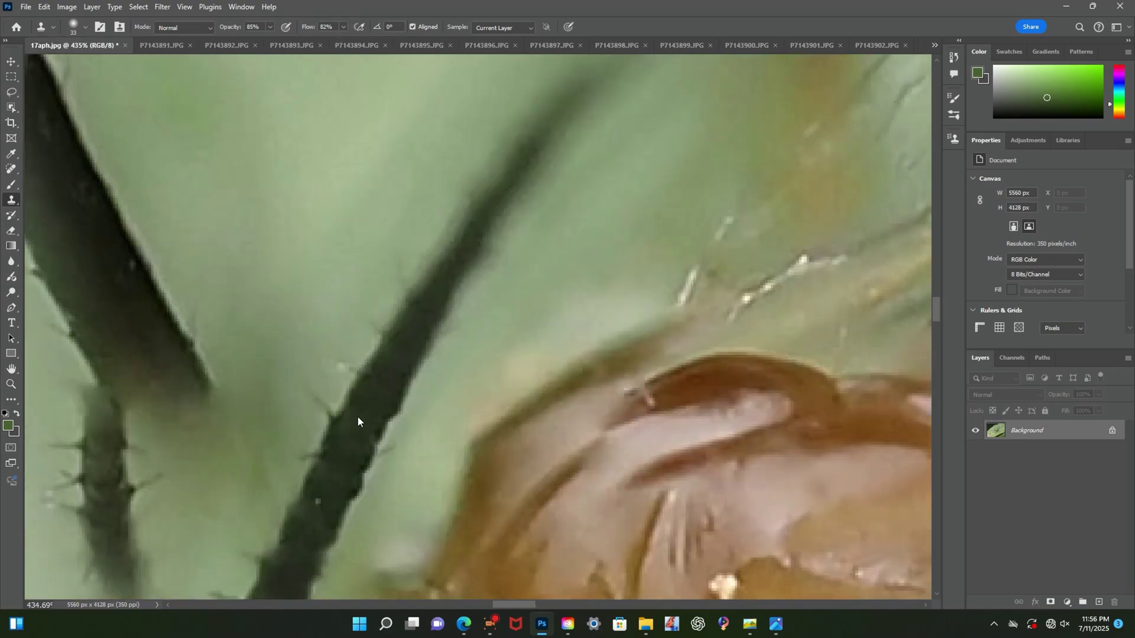
scroll(502, 222, "up", 1)
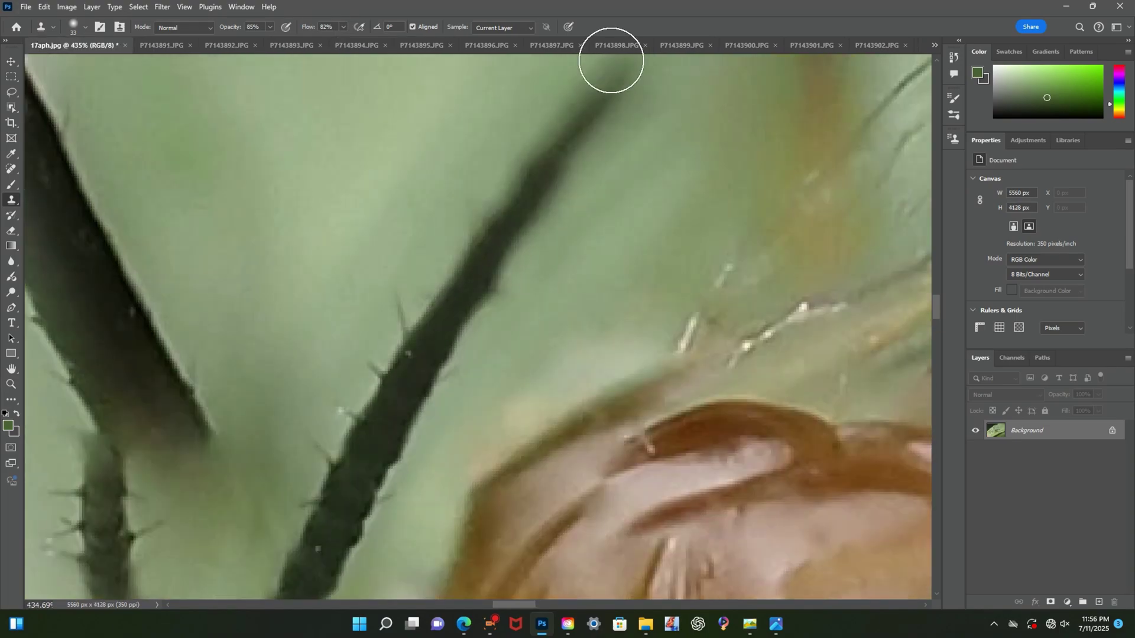
Compare the upper section of the second antenna in P7143894.JPG, P7143893.JPG and 17aph.jpg at similar magnification
double_click(11, 385)
left_click_drag(519, 320, 535, 312)
left_click(357, 48)
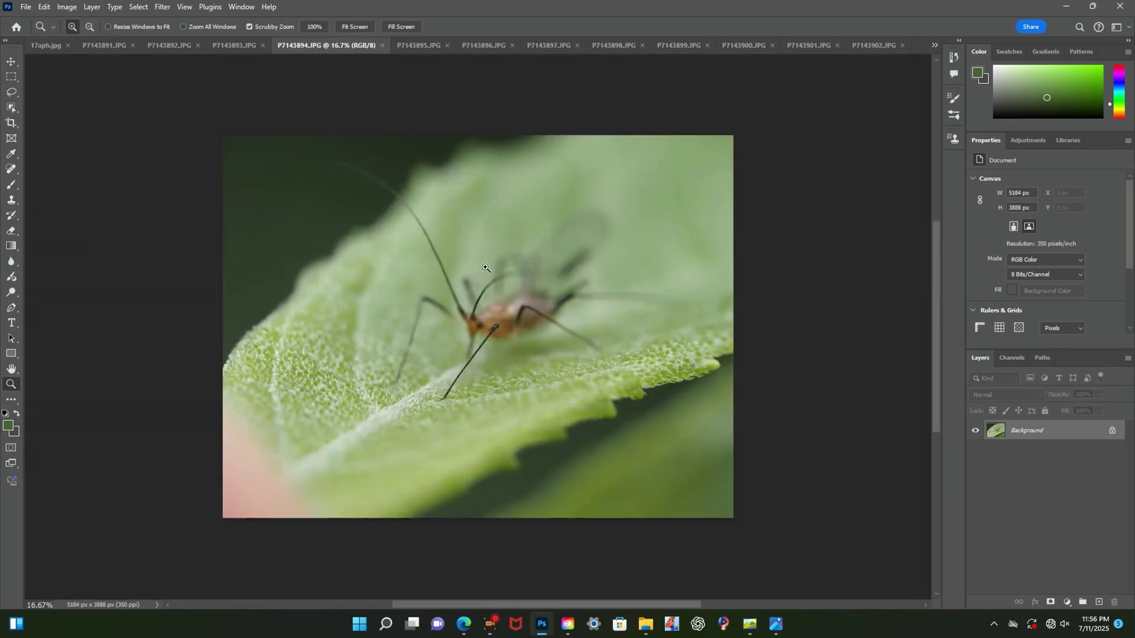
left_click_drag(486, 268, 520, 324)
left_click(54, 49)
left_click_drag(439, 255, 467, 255)
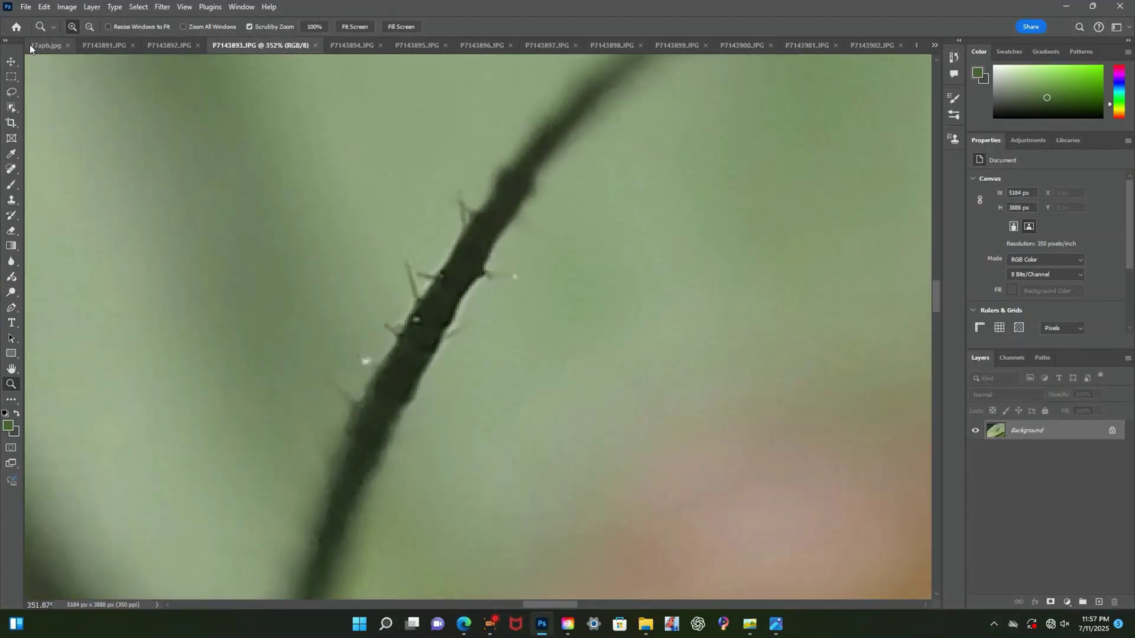
left_click(31, 46)
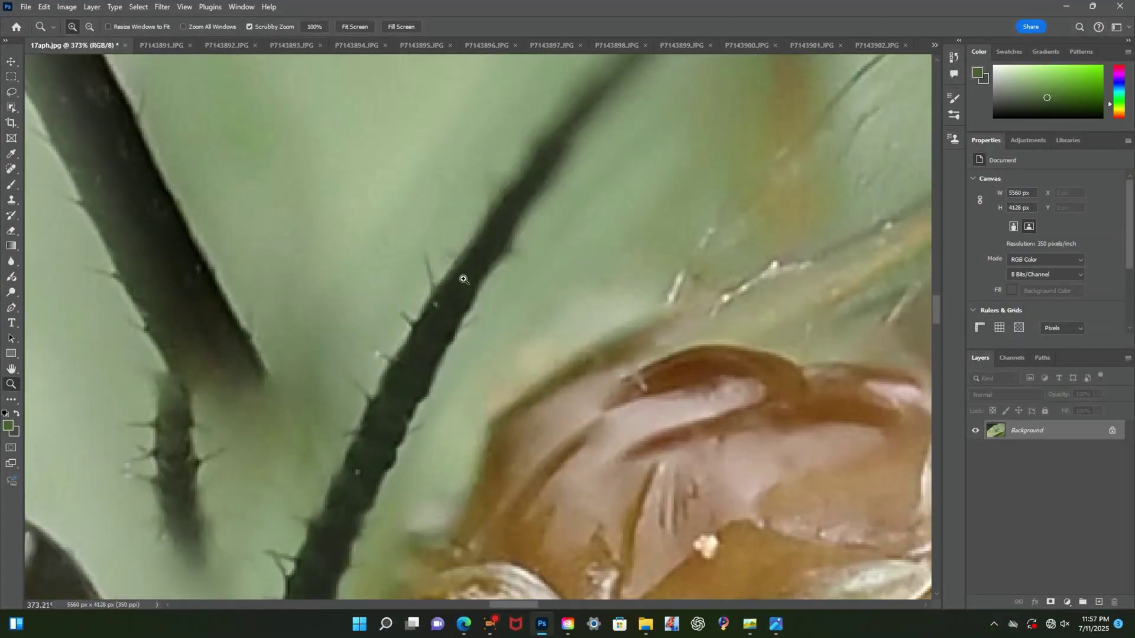
Clone the next sharp section of the second antenna from P7143893.JPG into 17aph.jpg and check the result at reduced magnification
left_click(302, 48)
key("s")
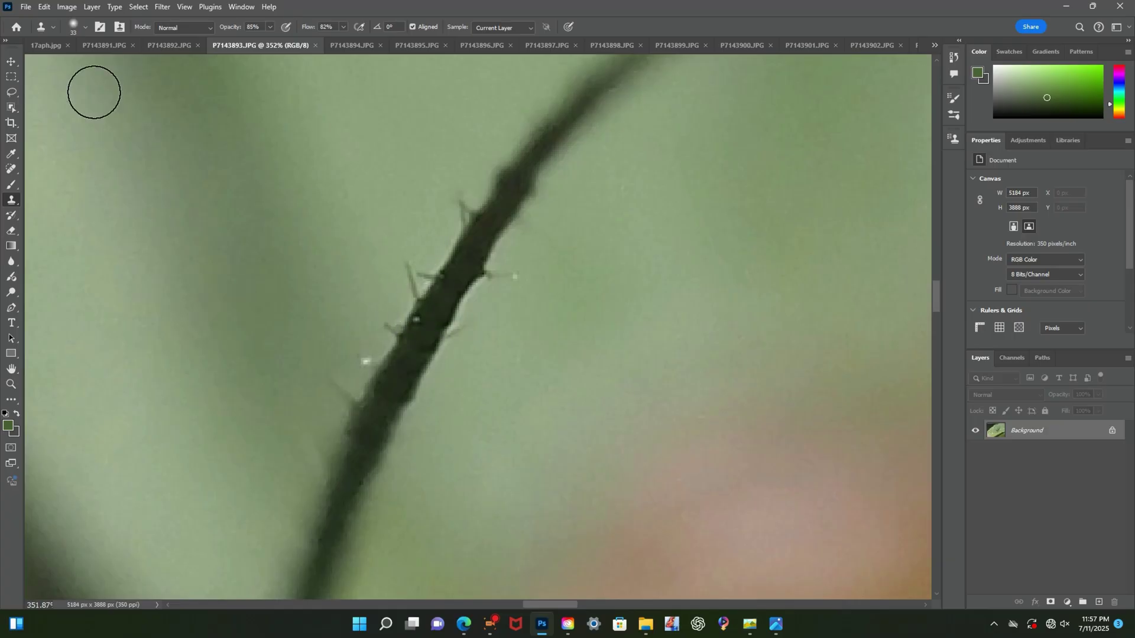
left_click(37, 47)
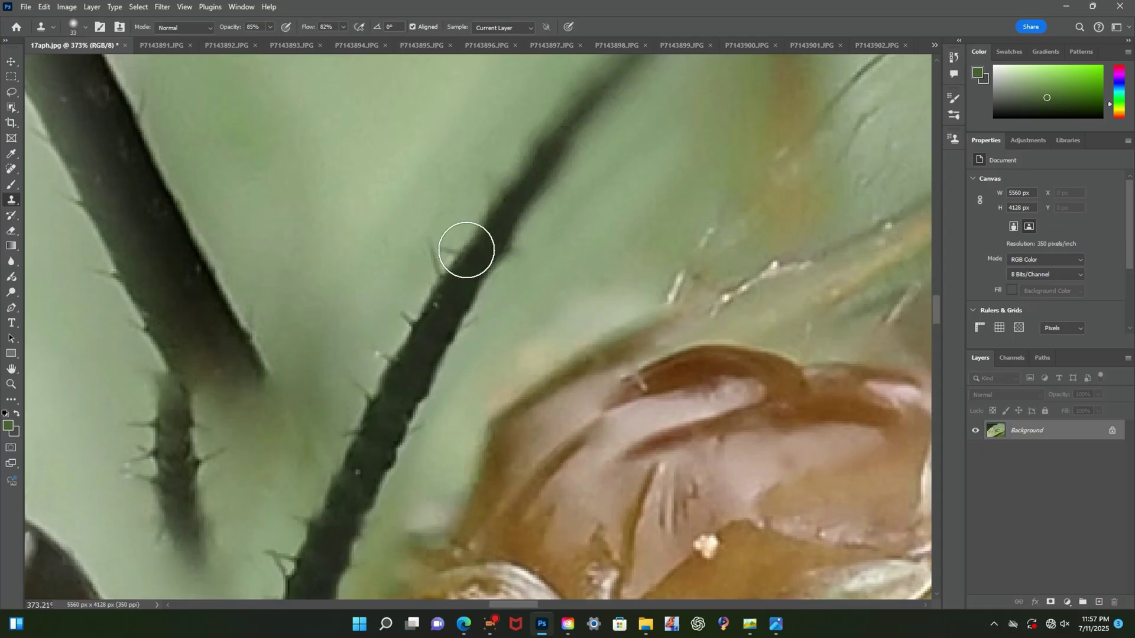
double_click(10, 384)
left_click_drag(619, 237, 634, 238)
key("s")
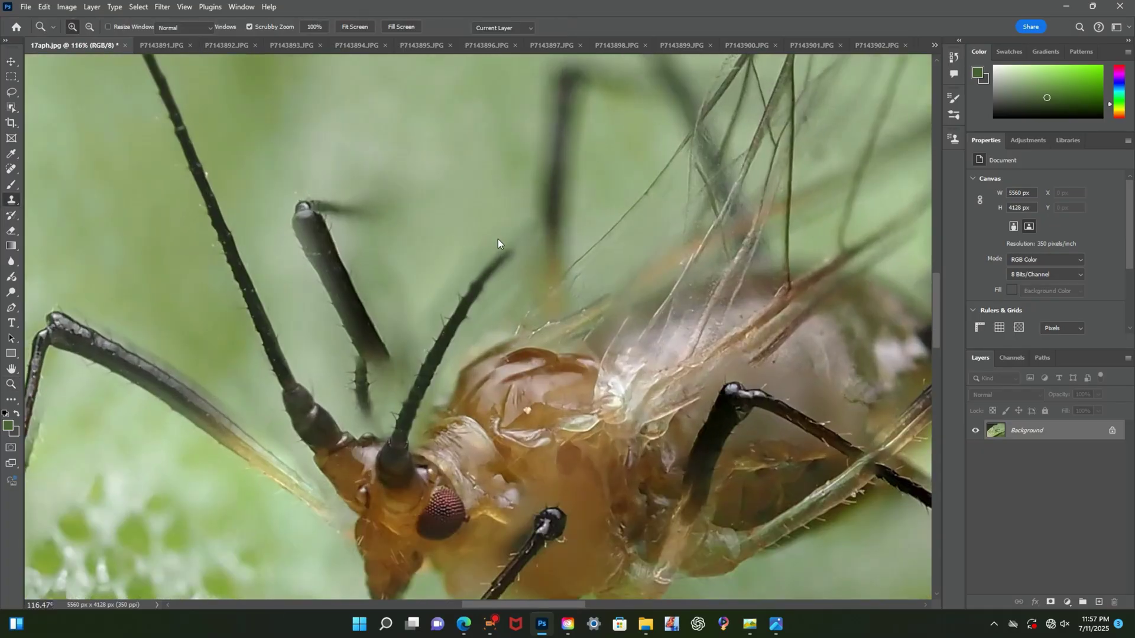
Check source frames P7143893.JPG, P7143892.JPG and P7143891.JPG for a sharp view of the second antenna's outer part
left_click(286, 46)
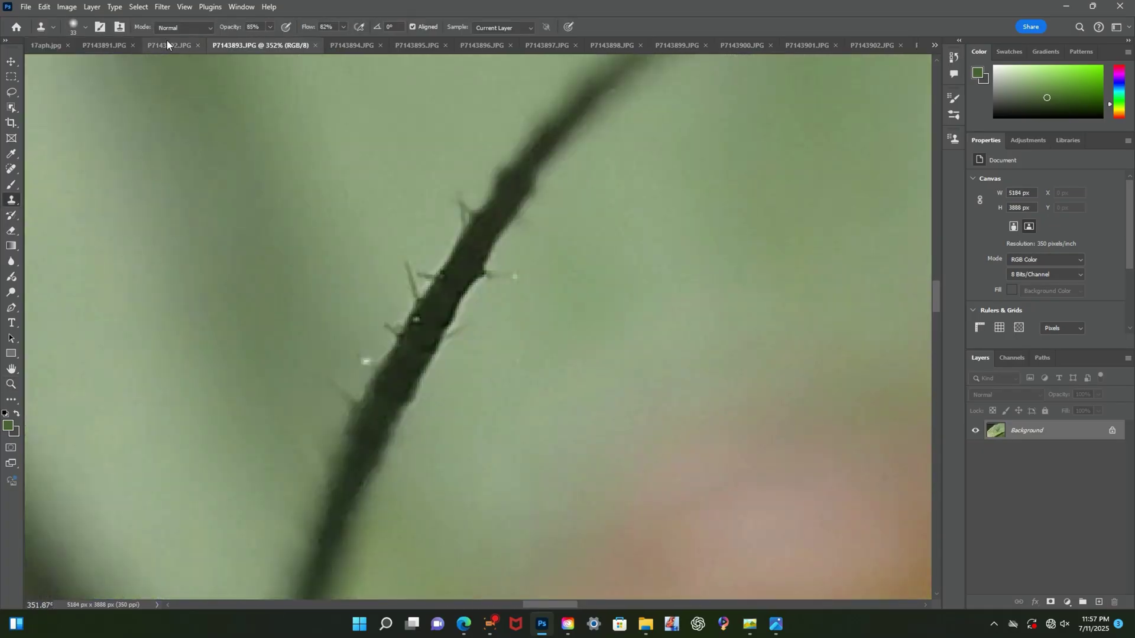
left_click(168, 45)
left_click(11, 385)
left_click_drag(467, 307, 509, 308)
left_click(103, 45)
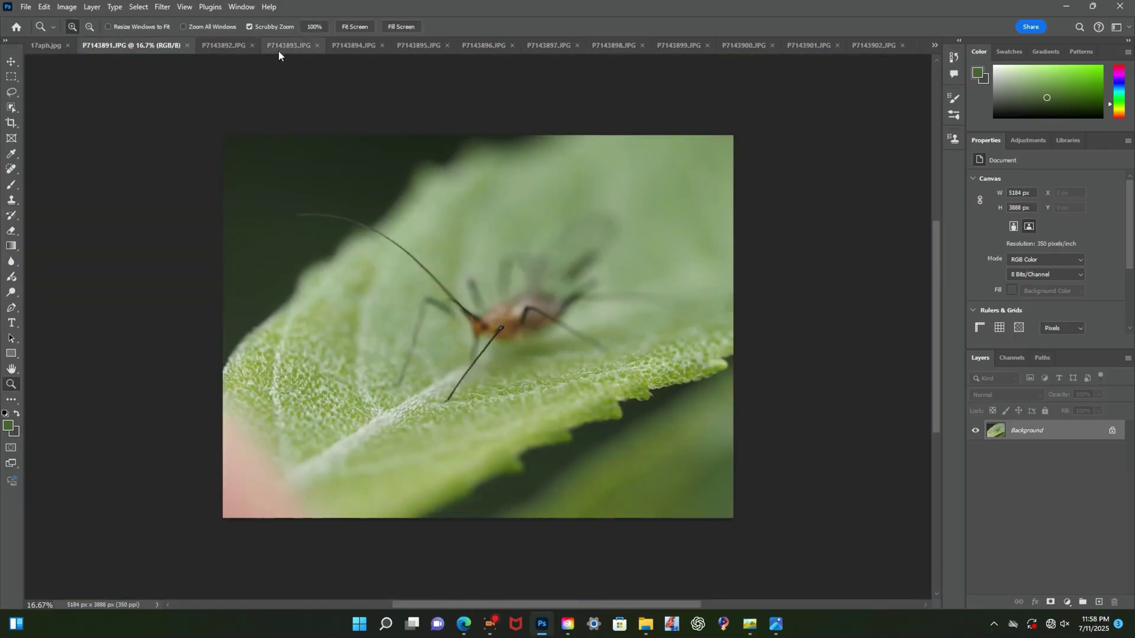
left_click(223, 46)
Clone the curved outer part of the second antenna from P7143893.JPG into 17aph.jpg with a resized soft brush, extending it toward the wings
left_click(288, 46)
left_click_drag(554, 267, 419, 269)
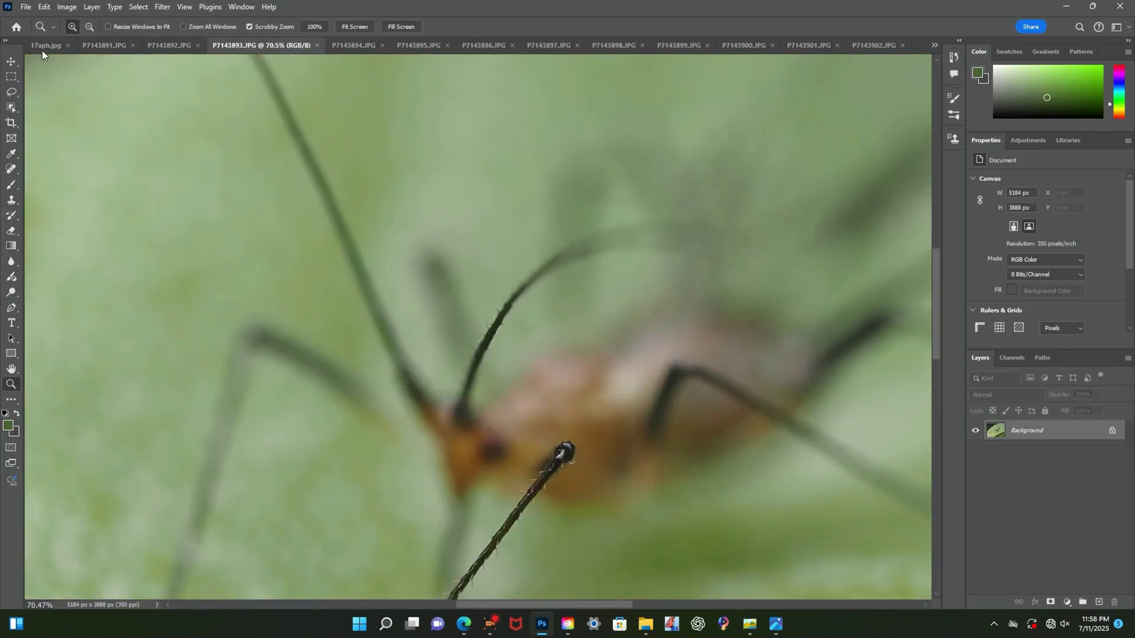
left_click(45, 45)
left_click_drag(627, 354, 708, 354)
left_click(11, 200)
left_click(85, 28)
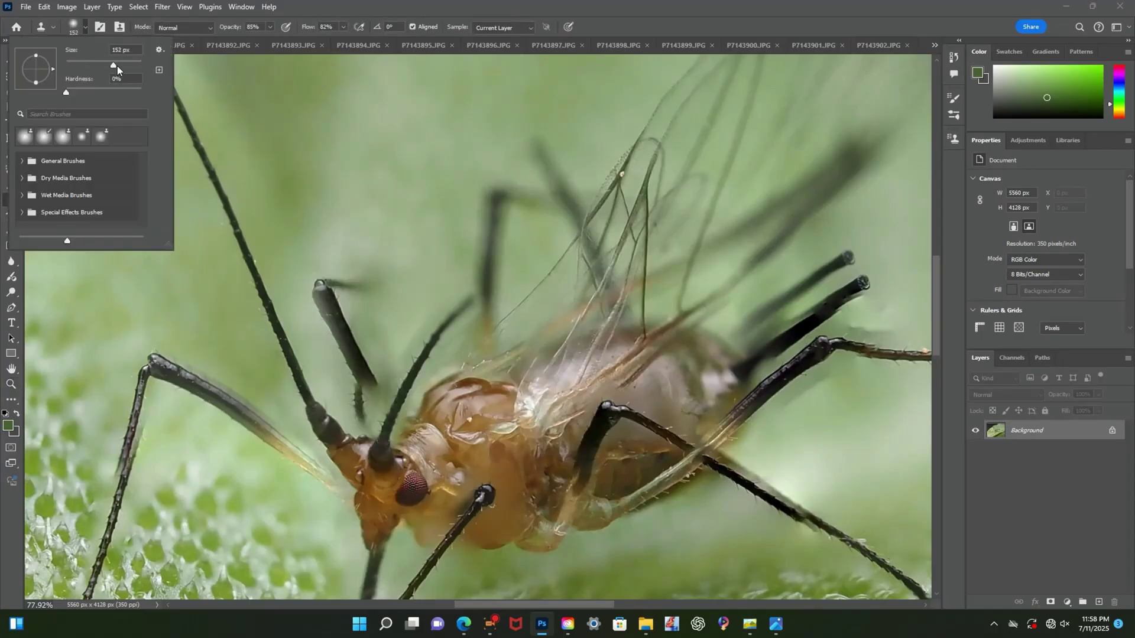
left_click_drag(117, 66, 127, 66)
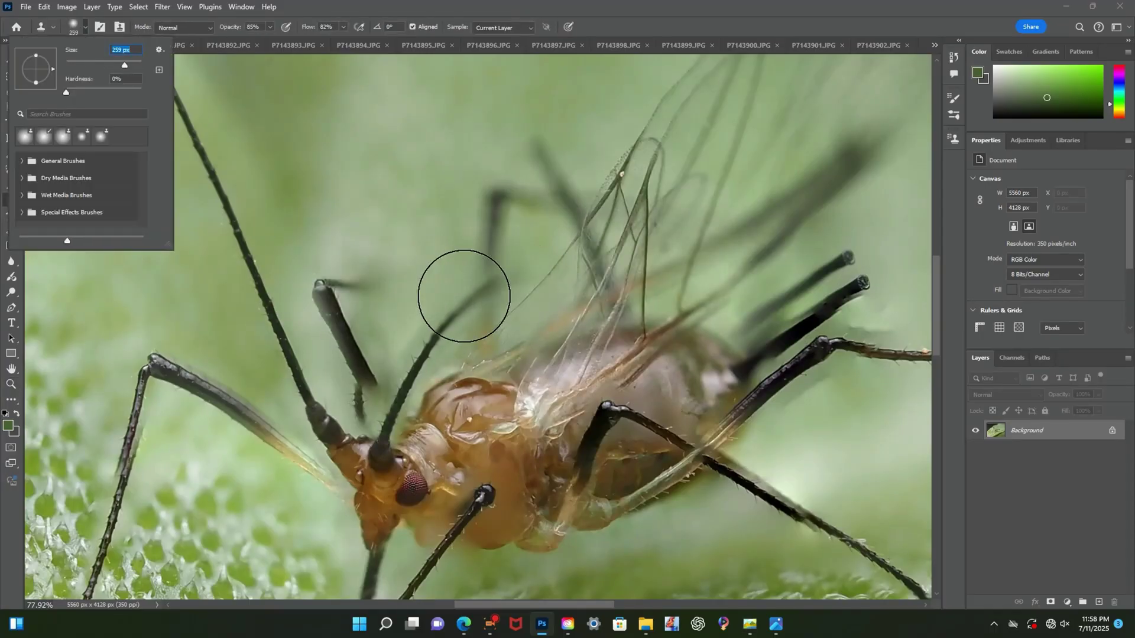
mouse_move(471, 306)
left_mouse_down()
mouse_move(486, 287)
mouse_move(572, 261)
left_mouse_up()
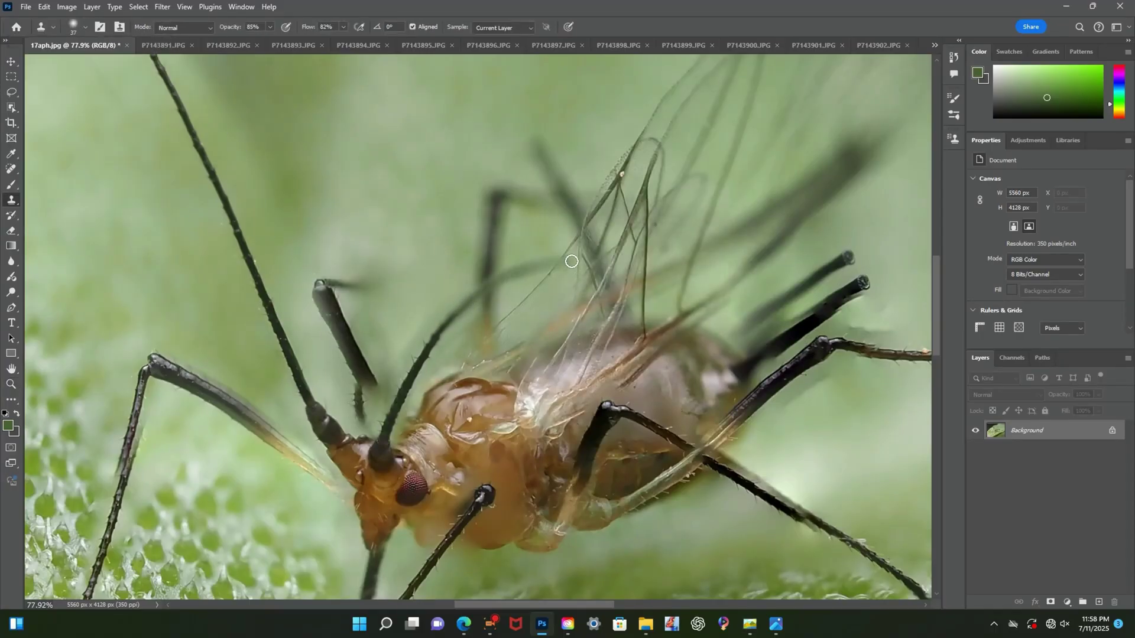
Review the whole retouched insect in 17aph.jpg and browse the source frames up to P7143905.JPG for a sharp front leg
double_click(12, 384)
right_click(549, 264)
left_click(572, 269)
left_click_drag(435, 251, 446, 251)
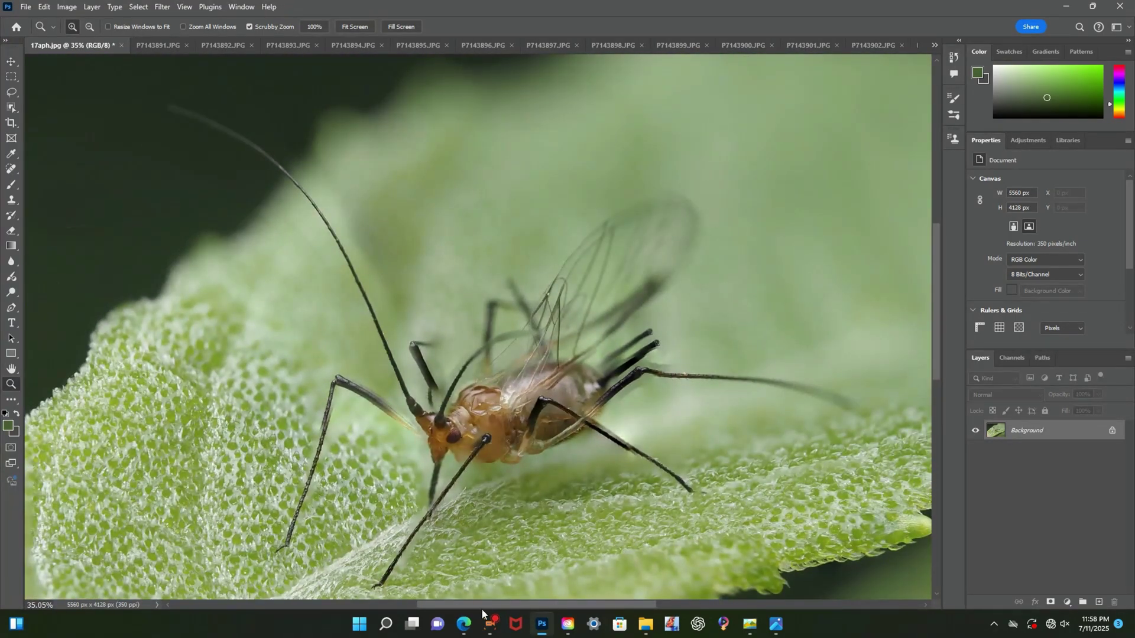
scroll(347, 473, "up", 5)
scroll(340, 213, "down", 2)
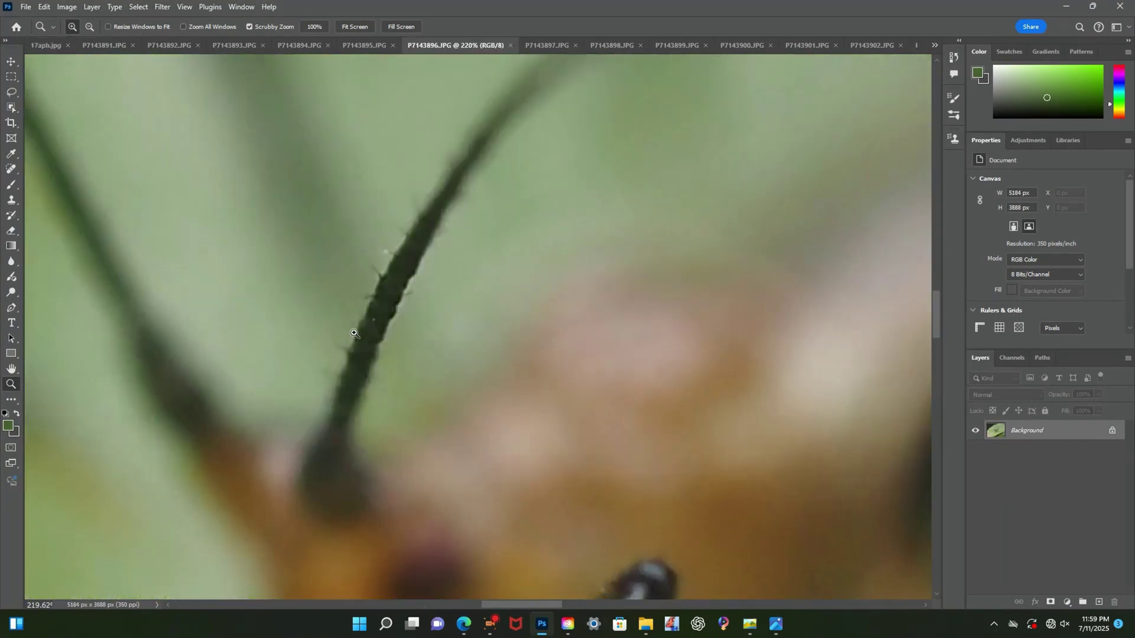
scroll(379, 298, "down", 5)
scroll(379, 298, "up", 8)
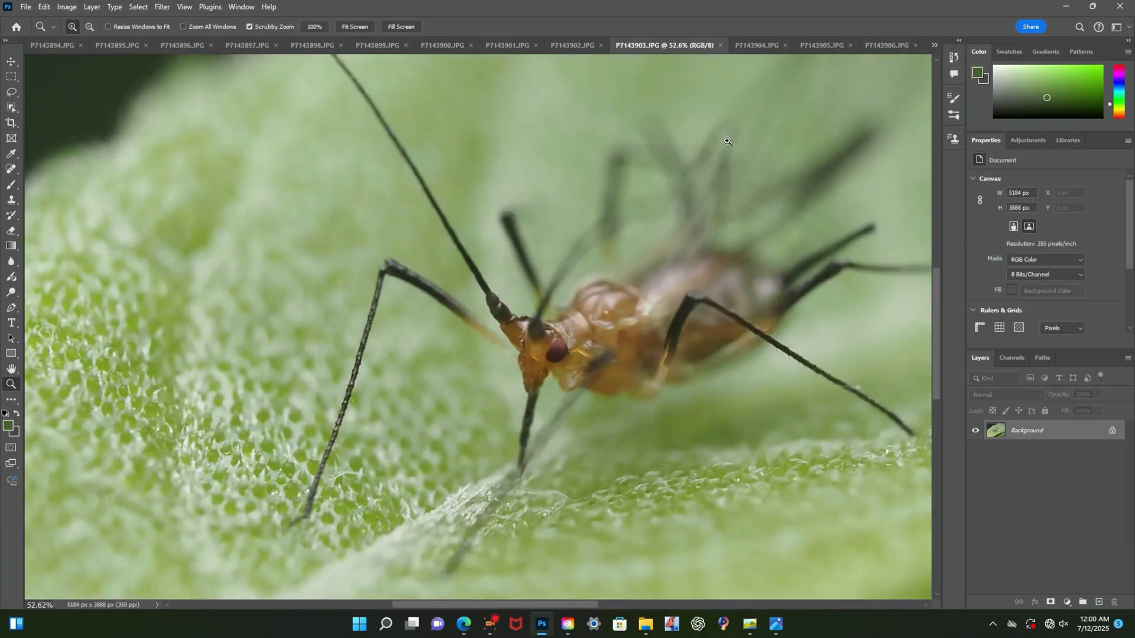
scroll(509, 371, "up", 1)
scroll(509, 370, "down", 3)
scroll(509, 371, "up", 8)
Compare the upper segment of the front leg in P7143905.JPG and 17aph.jpg at similar magnification
left_click(935, 45)
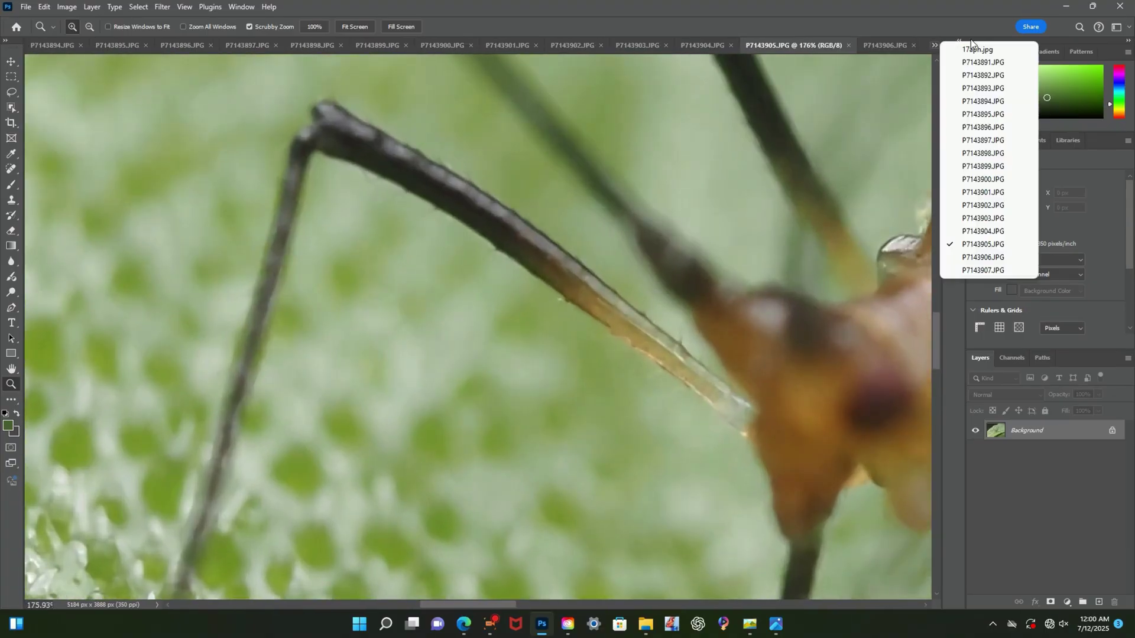
left_click(972, 49)
scroll(412, 166, "up", 5)
left_click(935, 46)
left_click(969, 244)
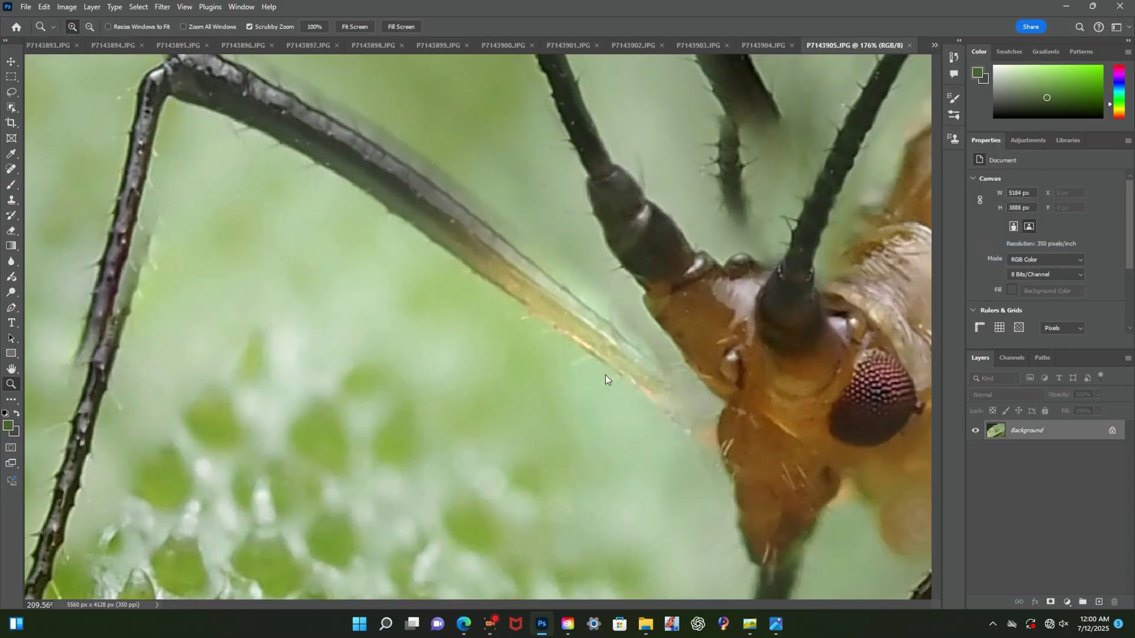
scroll(689, 235, "down", 1)
Clone the sharp upper segment of the front leg from P7143905.JPG into 17aph.jpg, working from near the head up to the knee
key("s")
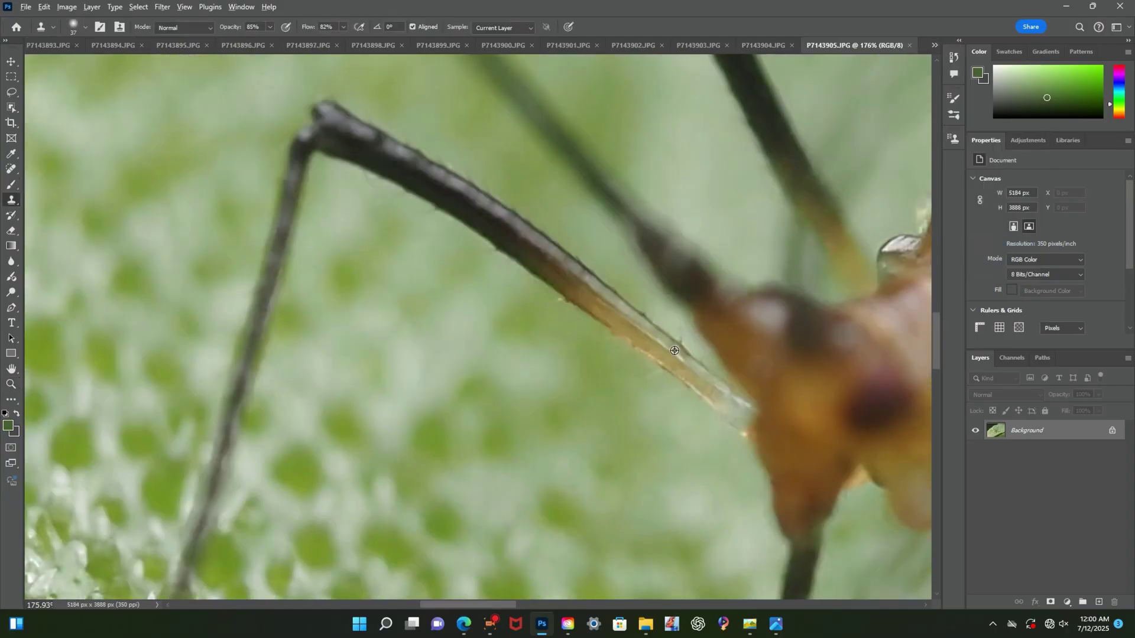
left_click(935, 45)
left_click(978, 49)
left_click(526, 231)
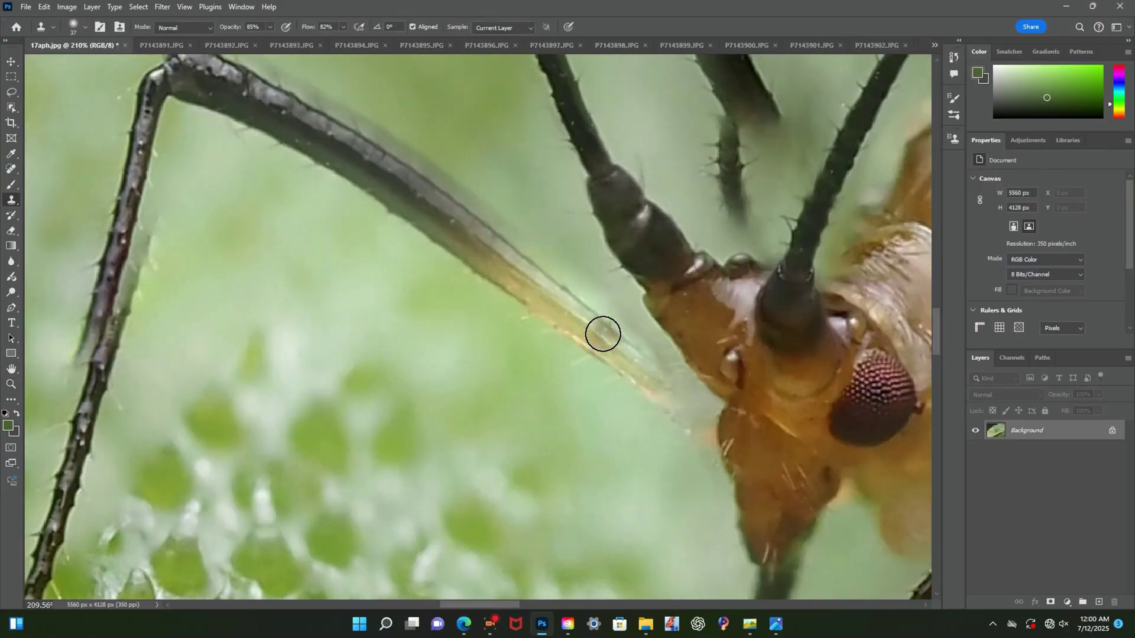
left_click_drag(603, 331, 647, 374)
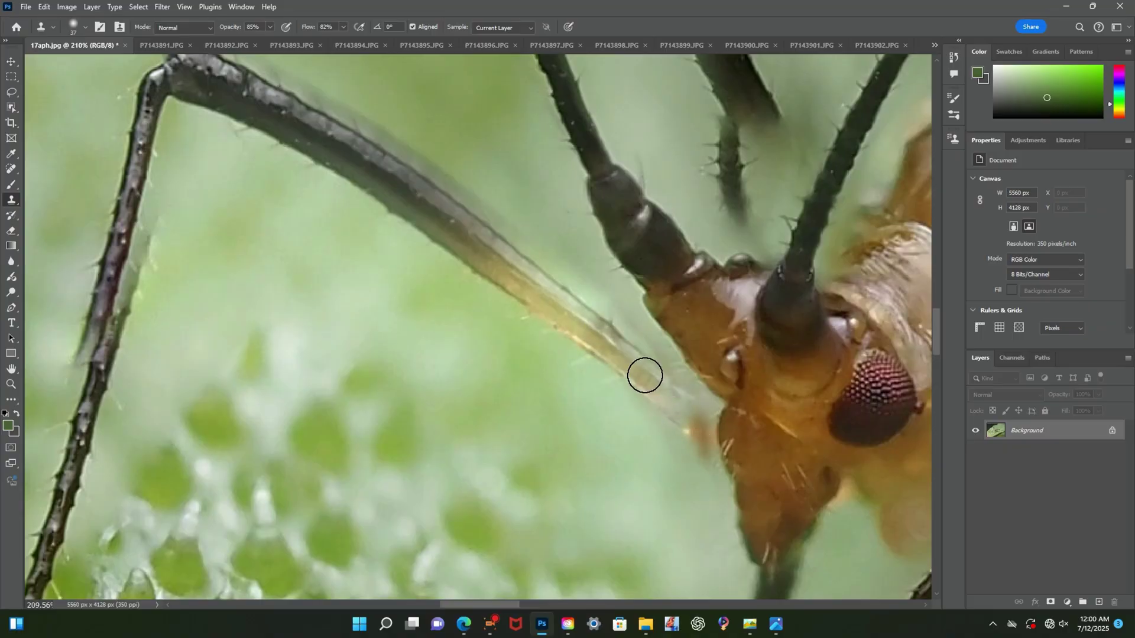
mouse_move(596, 334)
left_mouse_down()
mouse_move(555, 302)
mouse_move(659, 398)
mouse_move(465, 212)
mouse_move(529, 278)
left_mouse_up()
scroll(553, 302, "up", 1)
mouse_move(316, 151)
left_mouse_down()
mouse_move(284, 135)
mouse_move(259, 141)
left_mouse_up()
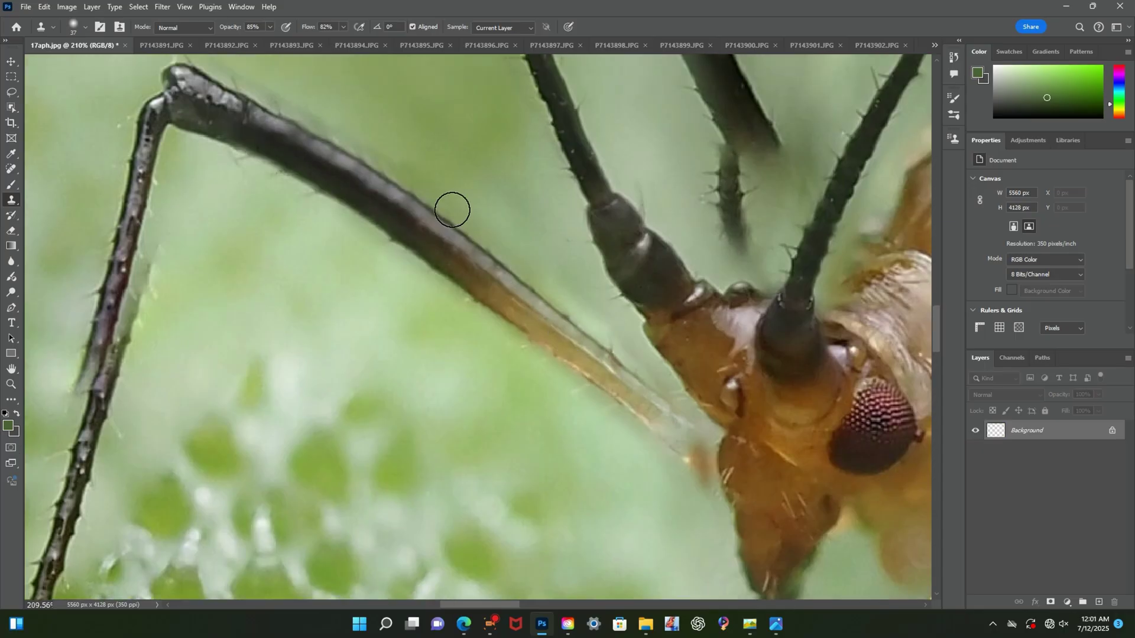
Clone the pale end of the front leg's upper segment from P7143905.JPG into 17aph.jpg, where it meets the head
left_click(935, 45)
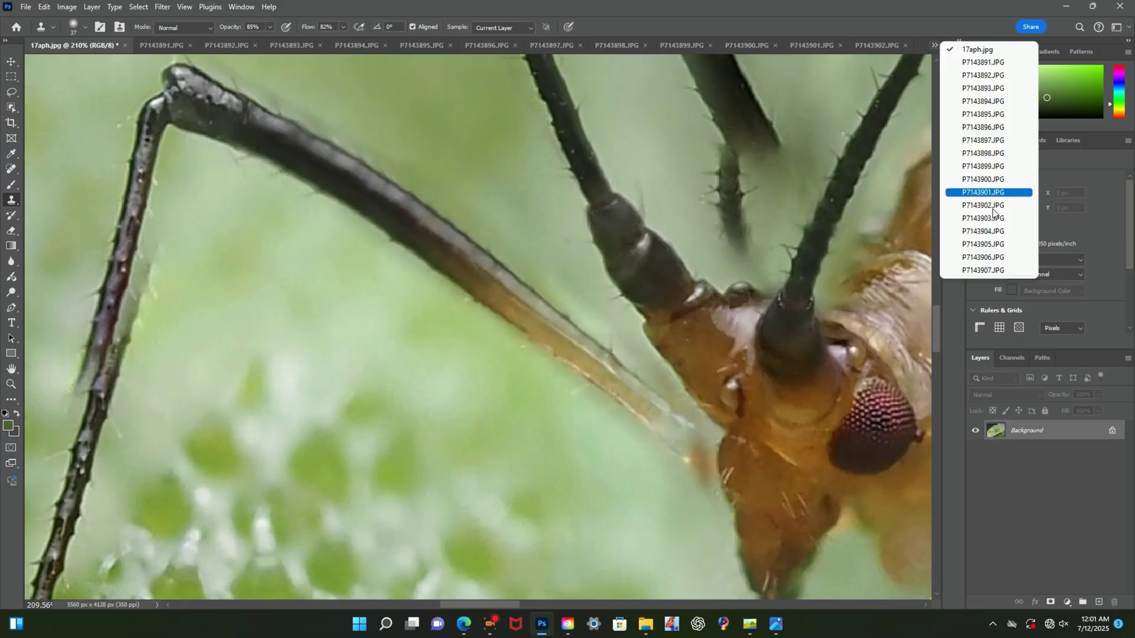
left_click(988, 190)
key("Return")
left_click(935, 45)
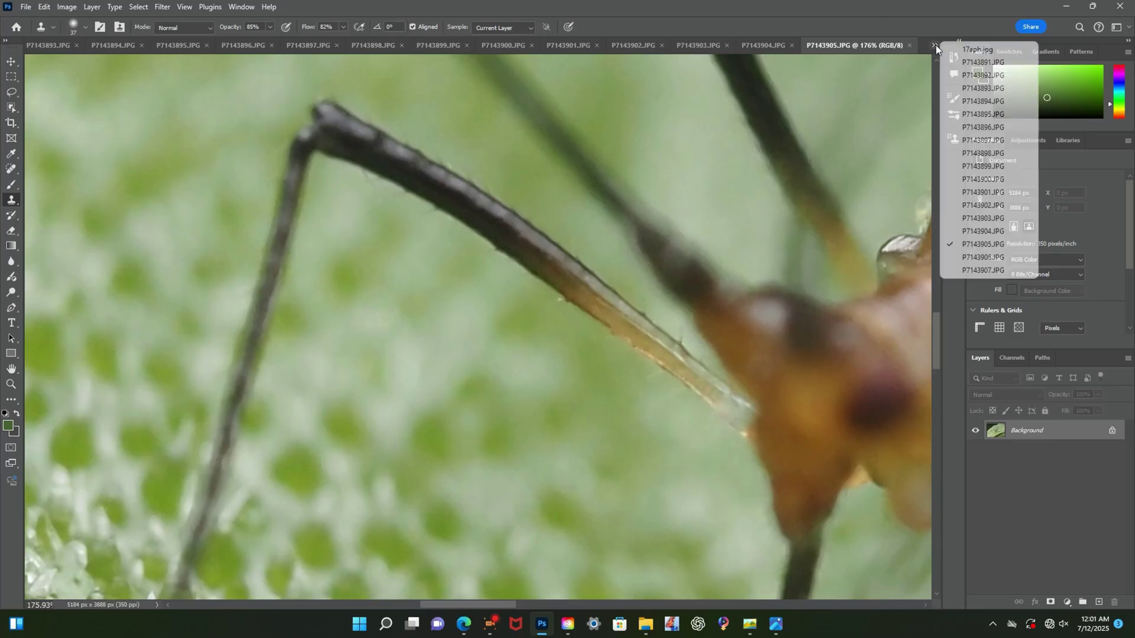
left_click(981, 50)
key("Return")
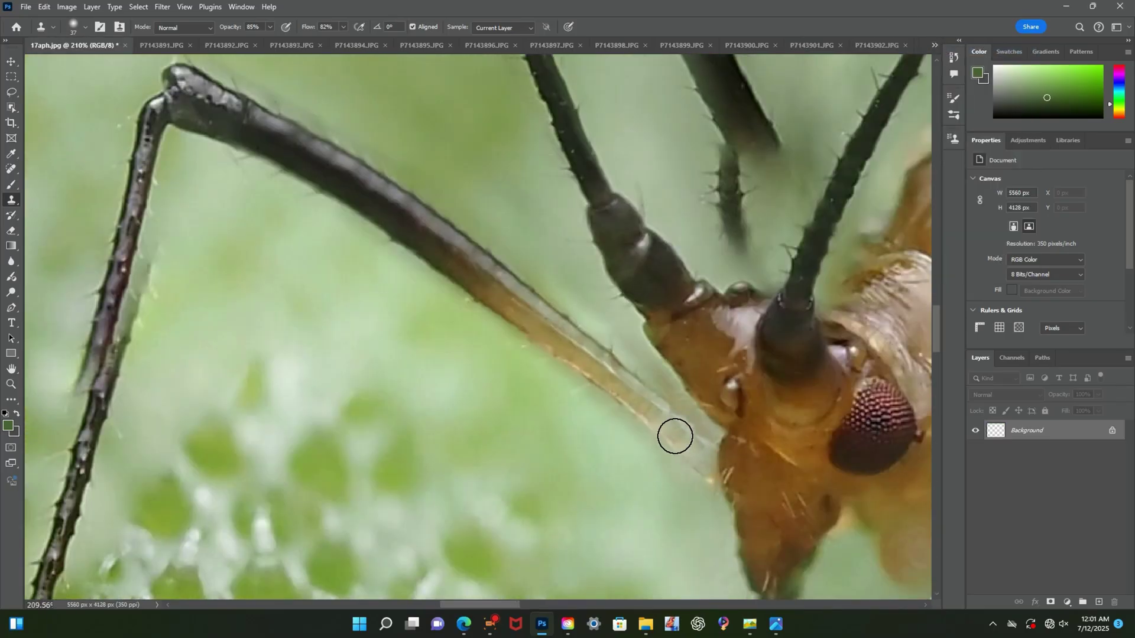
Inspect the front leg in the source frames from P7143904.JPG back to P7143900.JPG
double_click(12, 384)
scroll(478, 327, "down", 3)
left_click(935, 45)
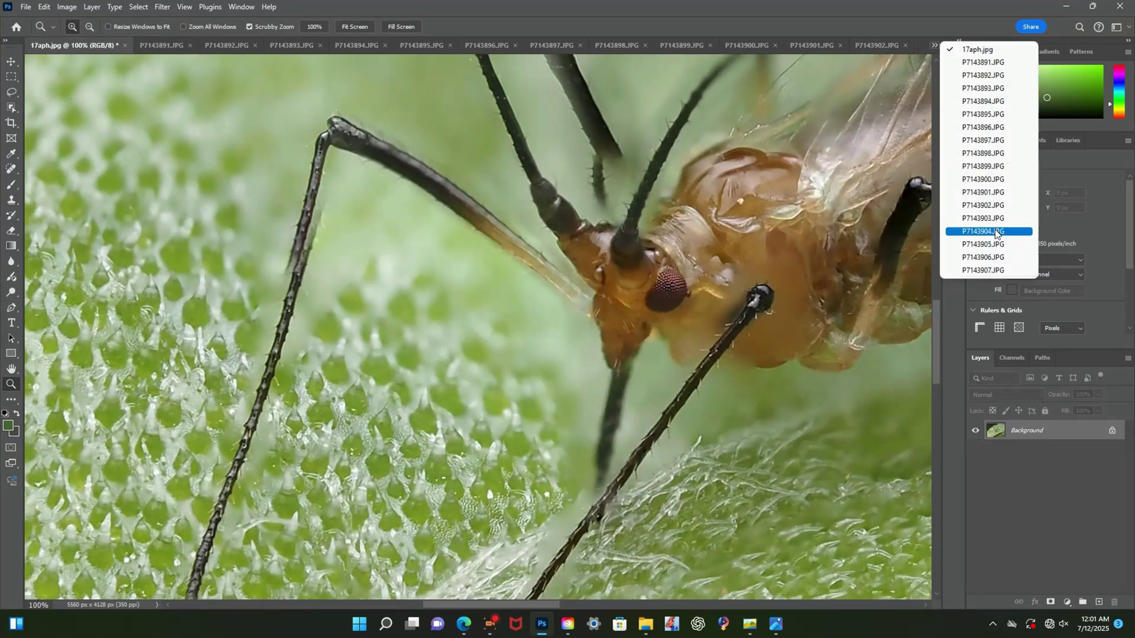
left_click(996, 232)
left_click_drag(389, 331, 467, 331)
left_click(765, 48)
left_click(696, 46)
left_click_drag(368, 232, 435, 350)
left_click_drag(351, 373, 561, 260)
key("ctrl+shift+Tab")
key("ctrl+shift+Tab")
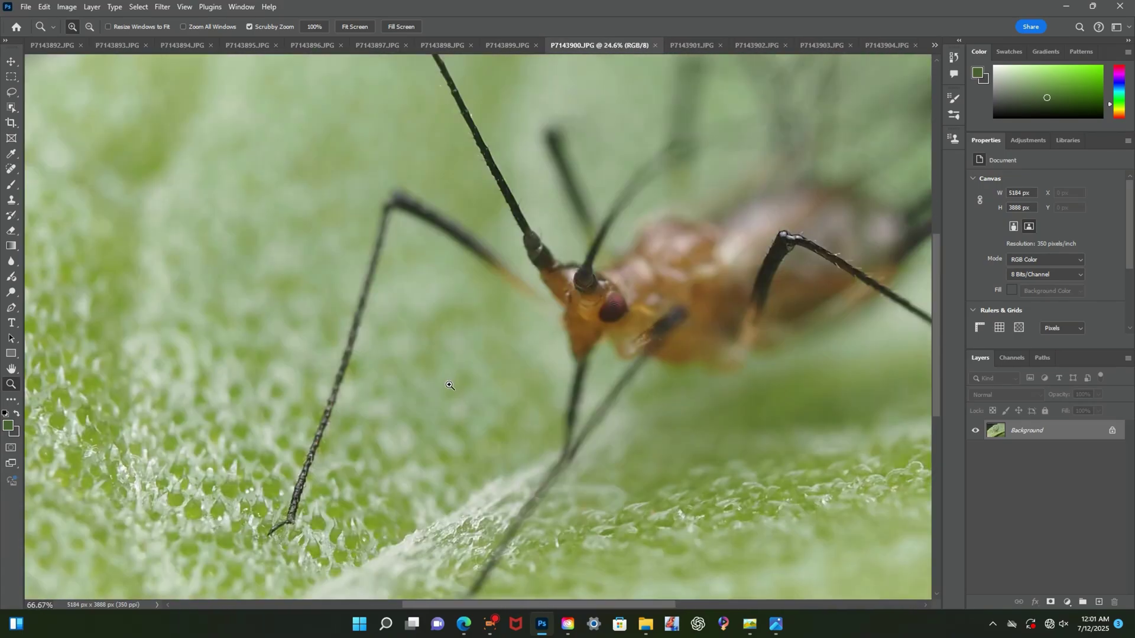
left_click_drag(450, 386, 470, 376)
Compare the front leg's sharpness in P7143904.JPG, P7143905.JPG and P7143903.JPG with 17aph.jpg
left_click(891, 46)
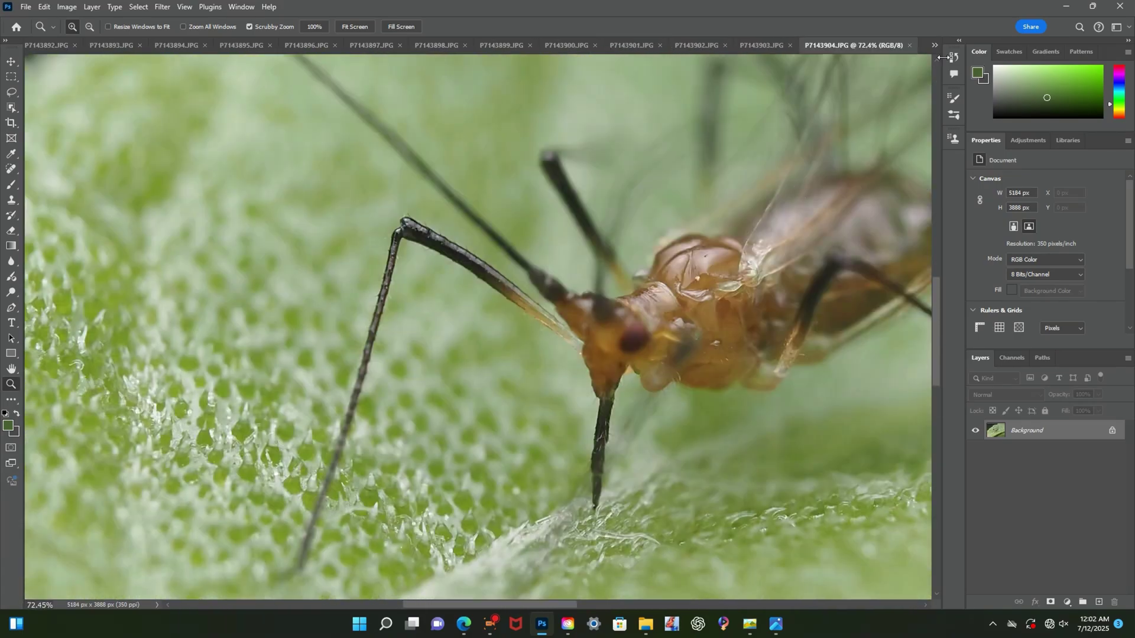
left_click(934, 46)
left_click(980, 245)
left_click(717, 46)
left_click_drag(381, 320, 569, 197)
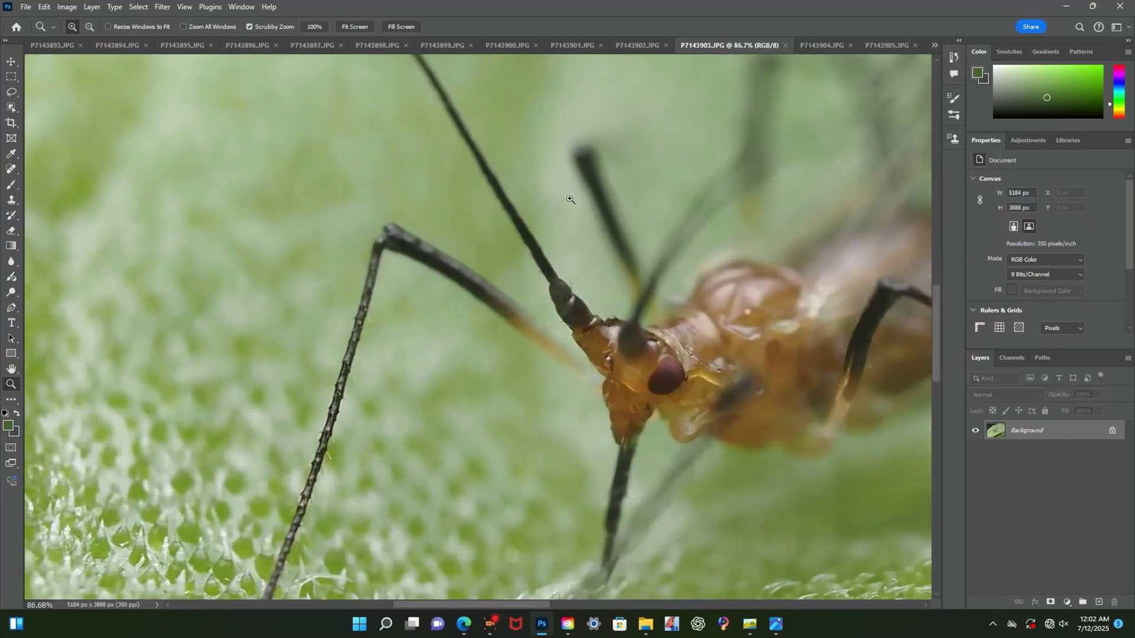
left_click(825, 46)
left_click(934, 45)
left_click(982, 49)
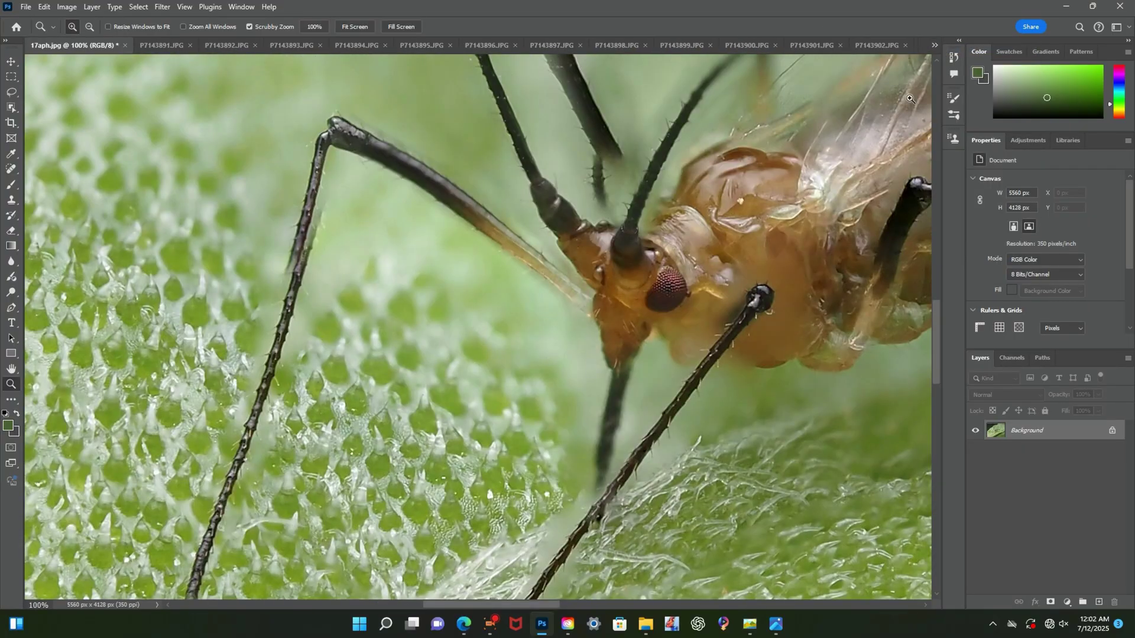
Examine the lower segment of the front leg up close in 17aph.jpg and P7143903.JPG
left_click(935, 45)
left_click(290, 183)
left_click_drag(289, 183, 473, 177)
left_click(935, 46)
left_click(985, 219)
left_click_drag(358, 361, 408, 274)
left_click_drag(401, 214, 439, 219)
left_click_drag(424, 295, 379, 295)
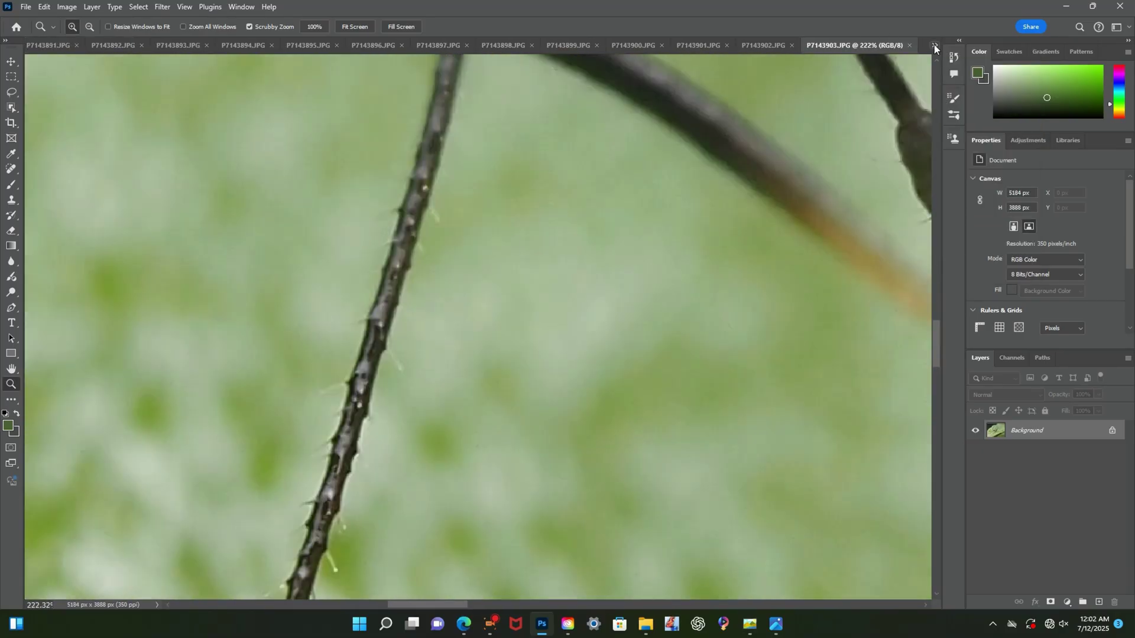
Match the magnification of the front leg's lower segment at about 299% in 17aph.jpg and 293% in P7143903.JPG
left_click(935, 45)
left_click(981, 49)
scroll(436, 264, "up", 3)
left_click(934, 45)
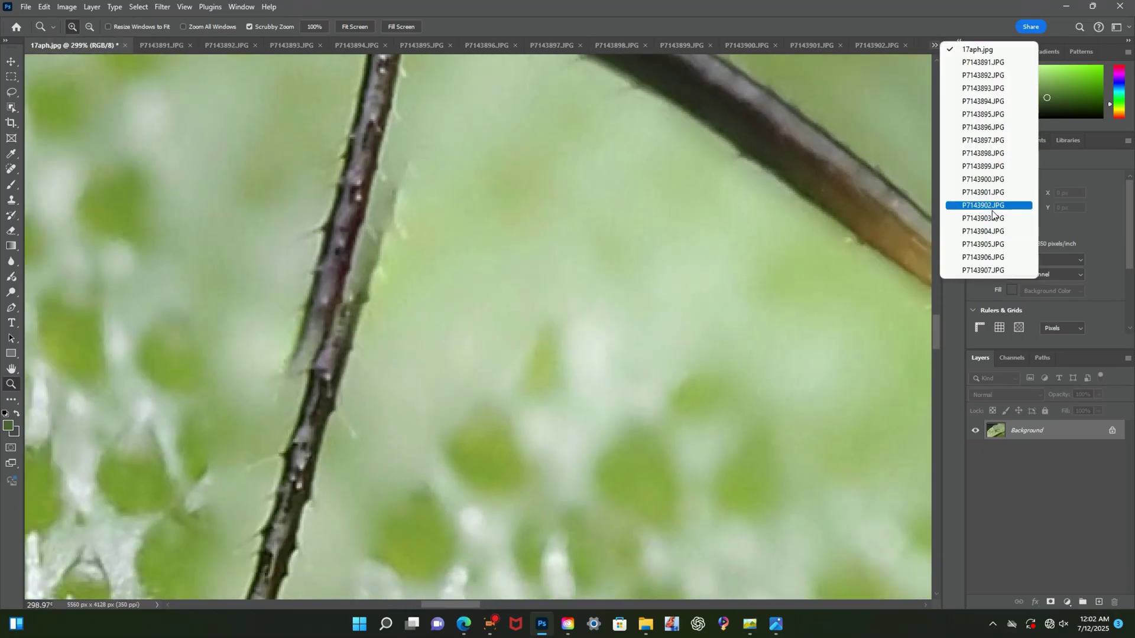
left_click(989, 218)
left_click_drag(432, 257, 449, 257)
left_click(934, 45)
left_click(970, 50)
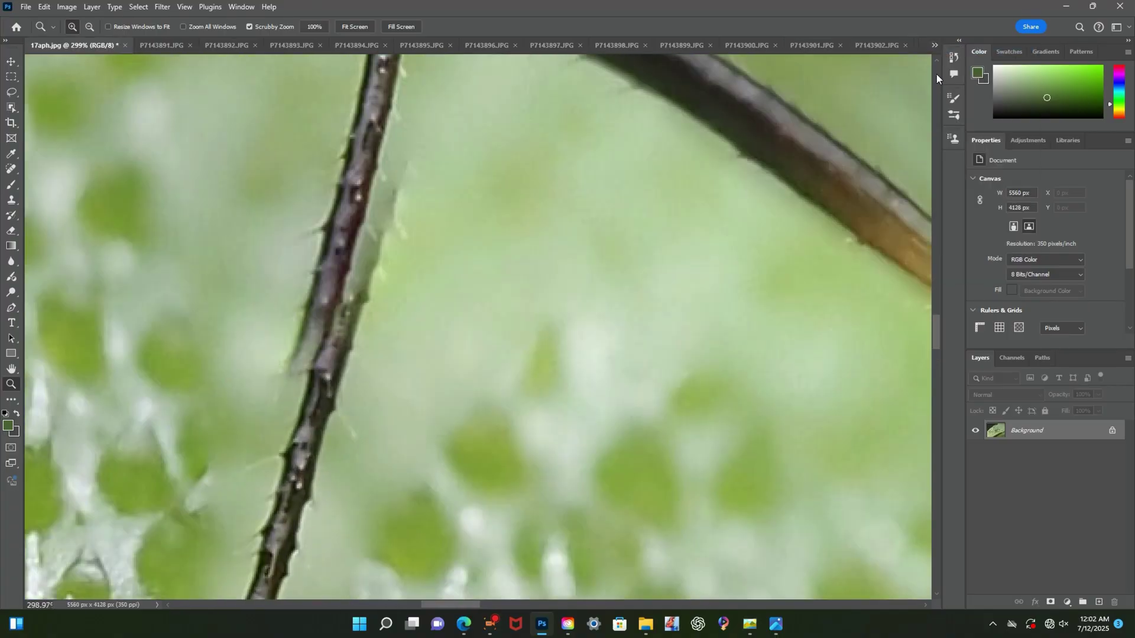
Clone the sharp lower segment of the front leg from P7143903.JPG over its doubled, blurred section in 17aph.jpg
left_click(935, 45)
left_click(987, 218)
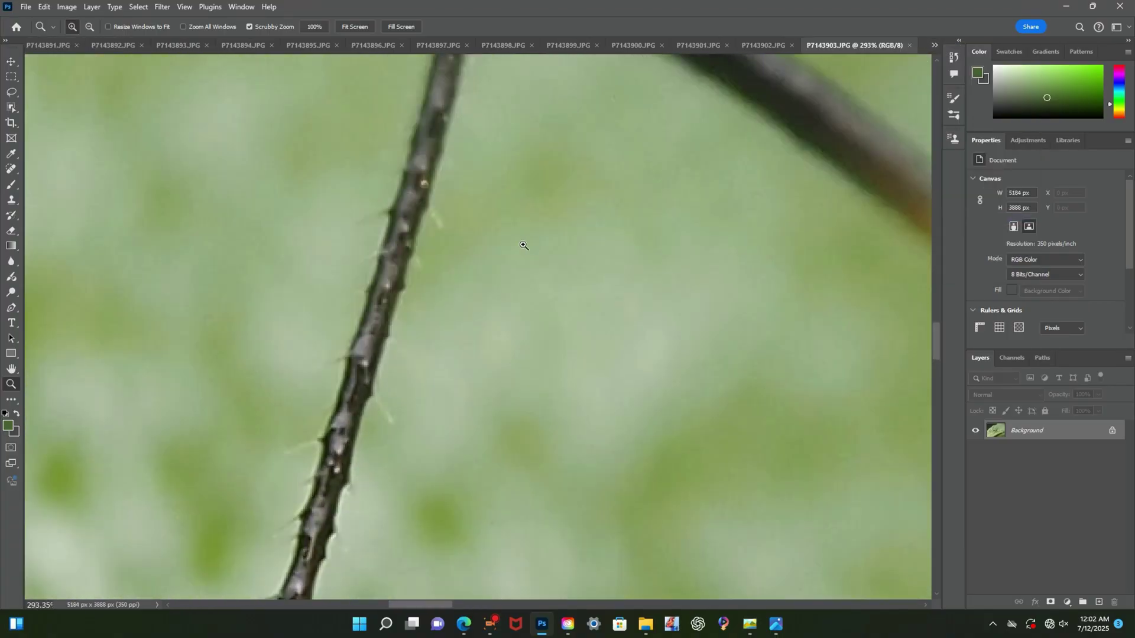
key("s")
left_click(935, 45)
left_click(982, 48)
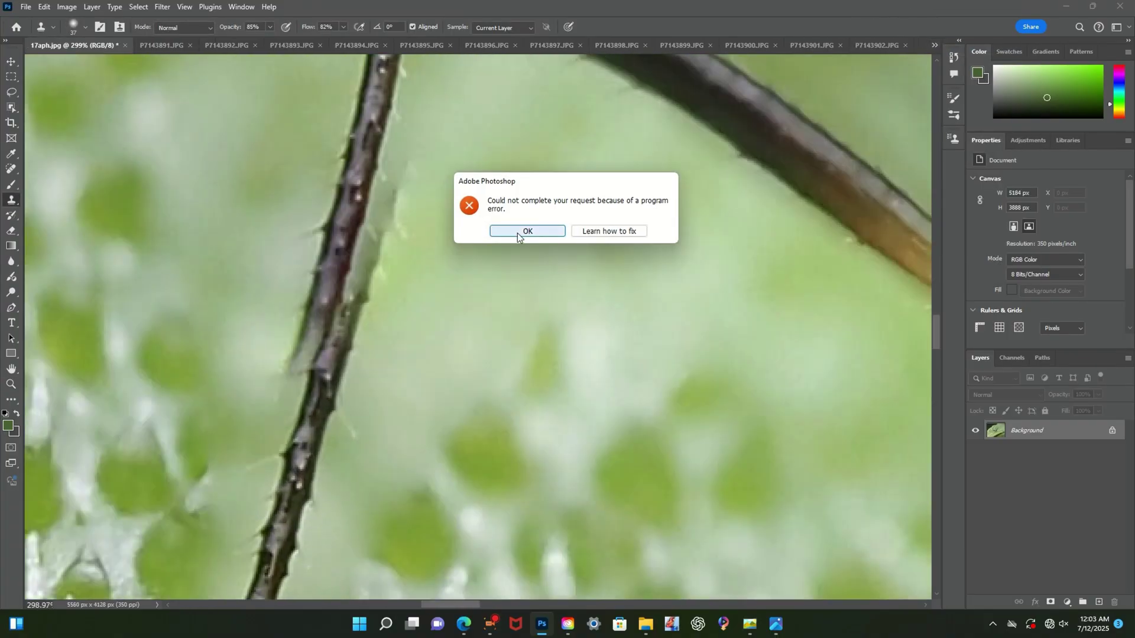
left_click(524, 230)
mouse_move(351, 258)
left_mouse_down()
mouse_move(307, 335)
mouse_move(394, 181)
mouse_move(398, 219)
mouse_move(307, 436)
left_mouse_up()
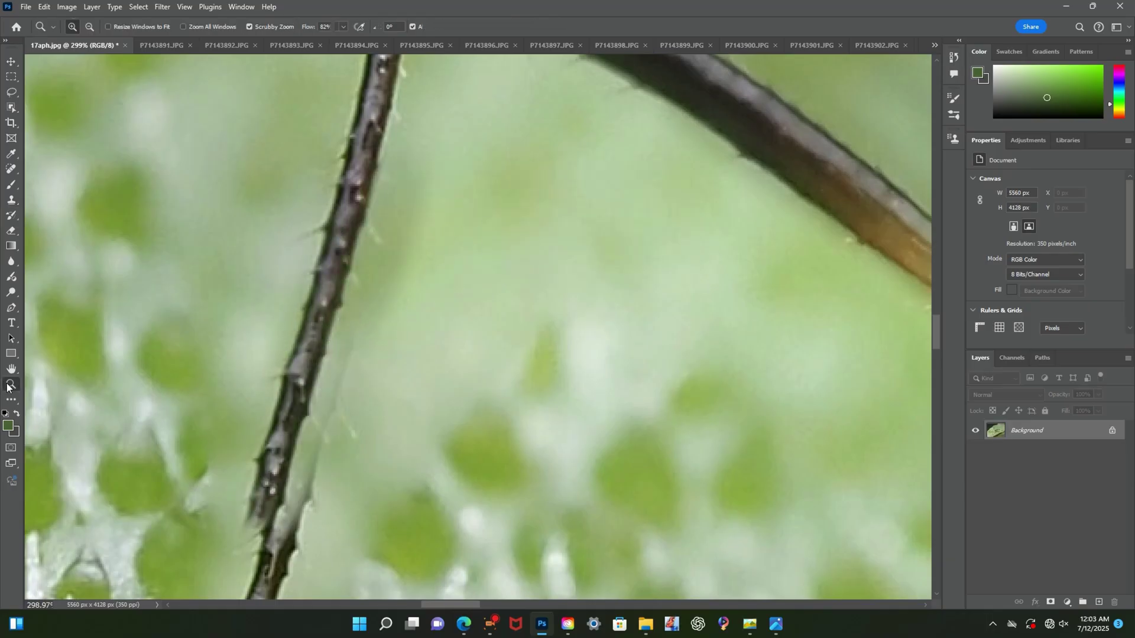
Clone the front leg over its remaining doubled lower section down to the foot in 17aph.jpg with a 66 px brush
key("ctrl+1")
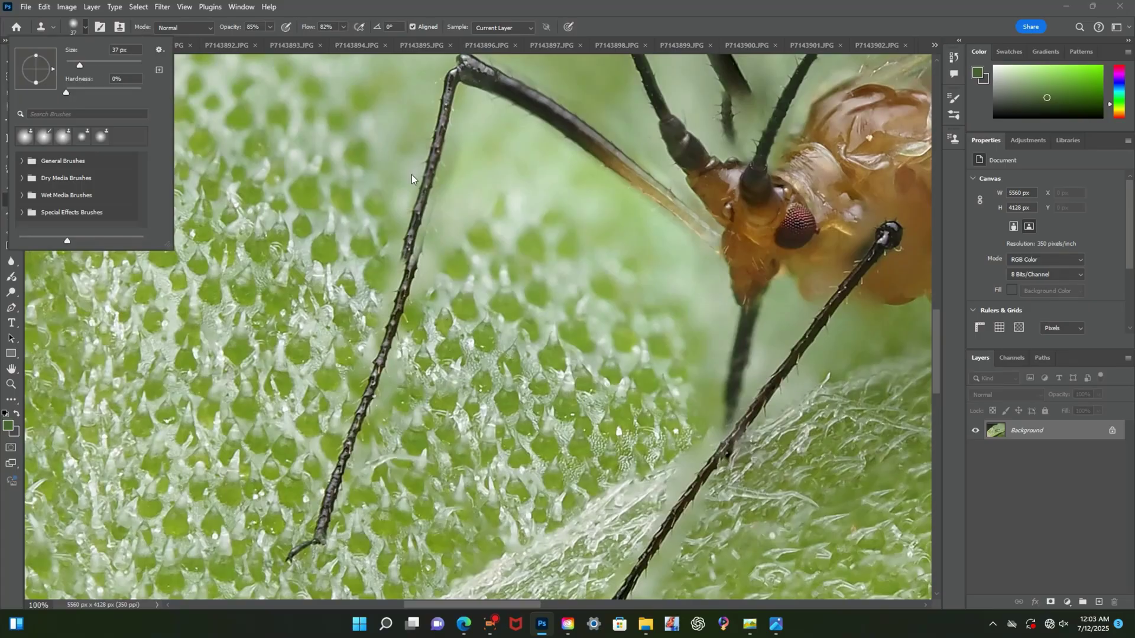
mouse_move(414, 236)
left_mouse_down()
mouse_move(408, 301)
mouse_move(405, 263)
mouse_move(384, 331)
left_mouse_up()
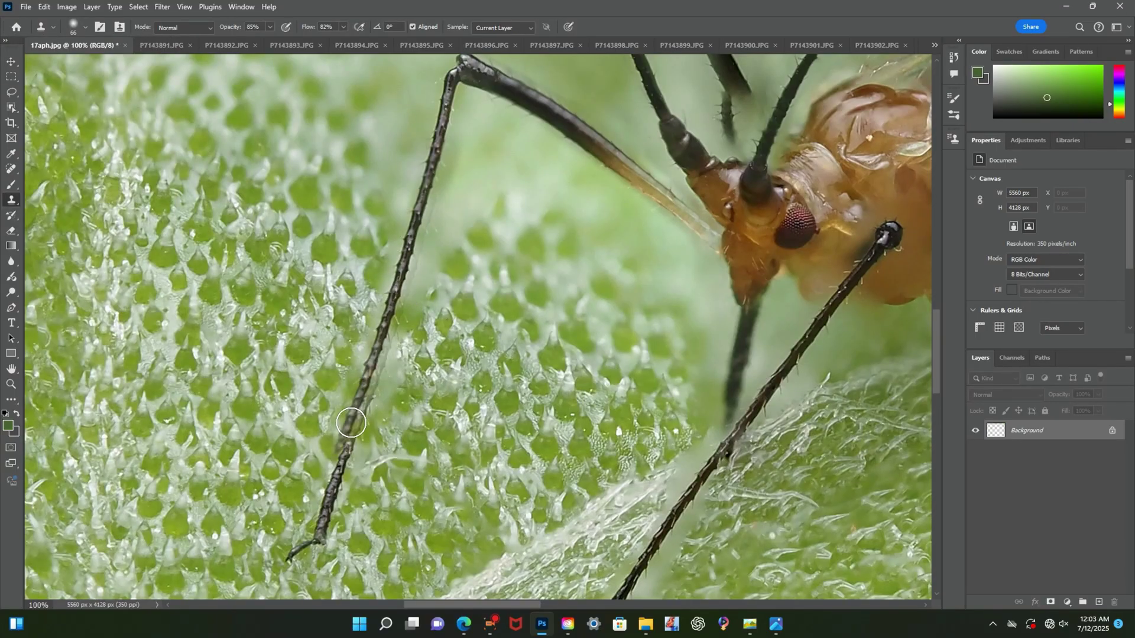
left_click_drag(351, 423, 310, 525)
Clone the front leg's lower segment from P7143902.JPG over the same segment in 17aph.jpg with a 28 px brush
key("z")
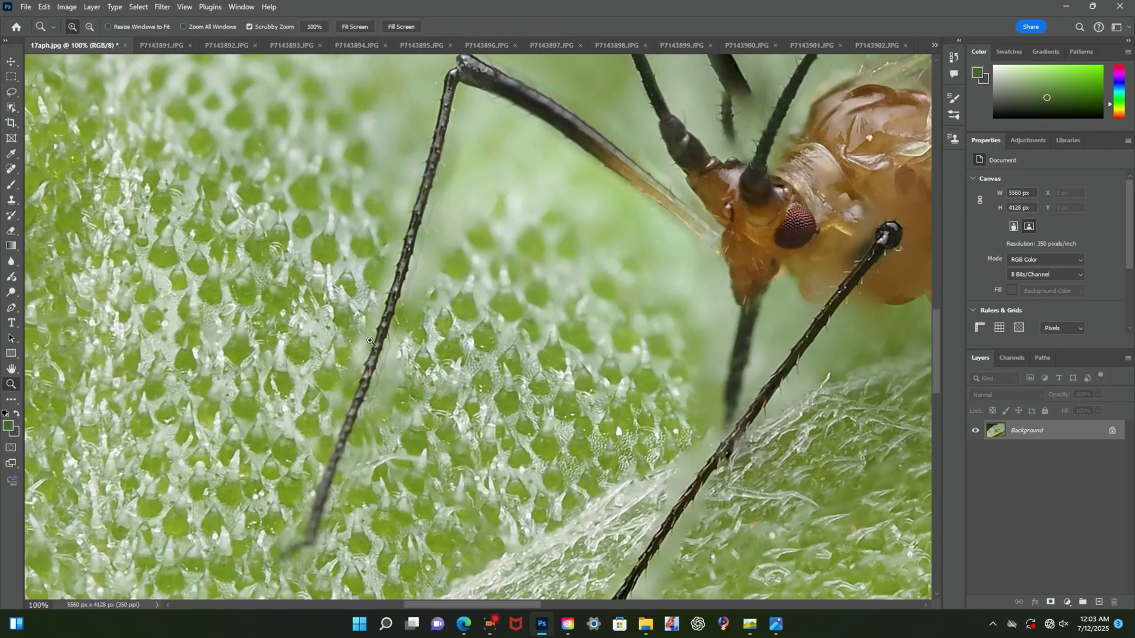
left_click_drag(415, 223, 497, 221)
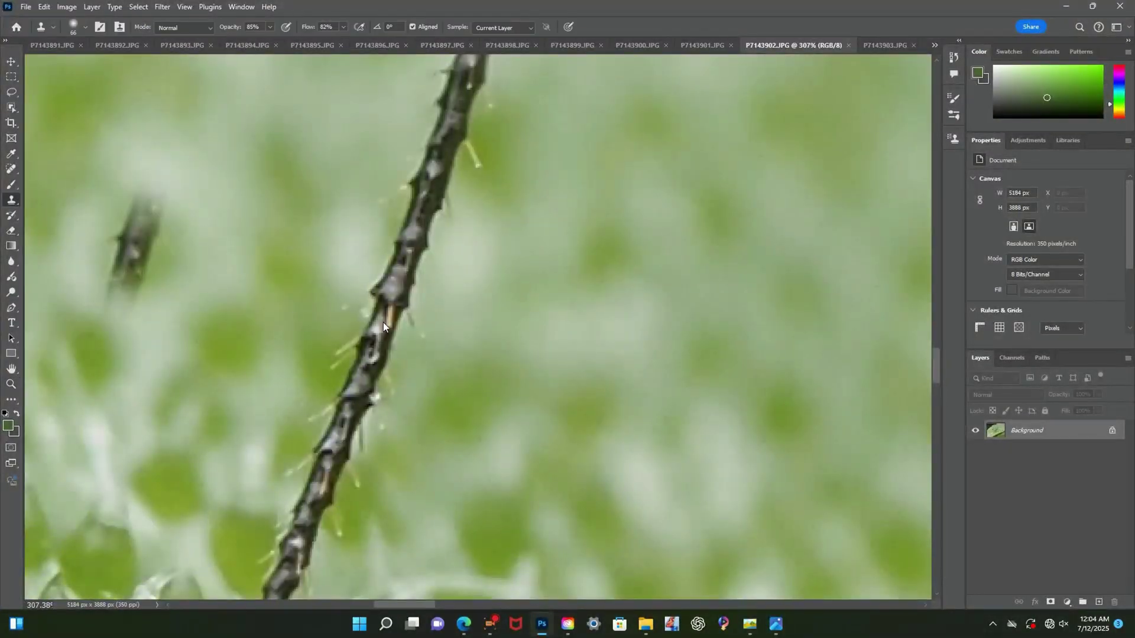
left_click(75, 28)
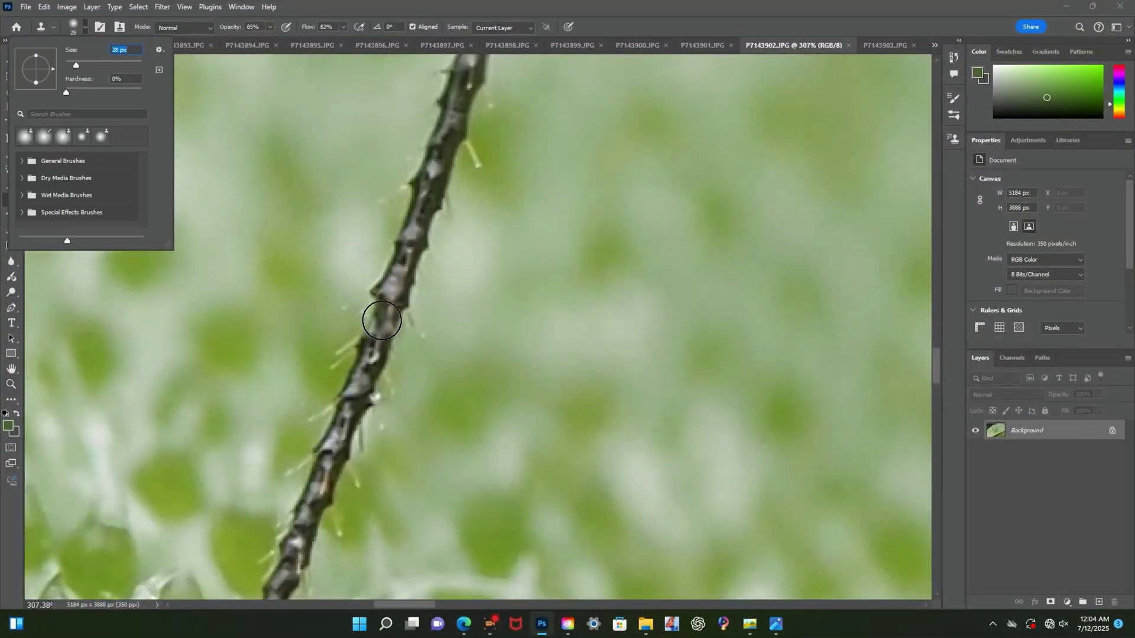
left_click(402, 302)
left_click(934, 45)
left_click(953, 51)
left_click(530, 232)
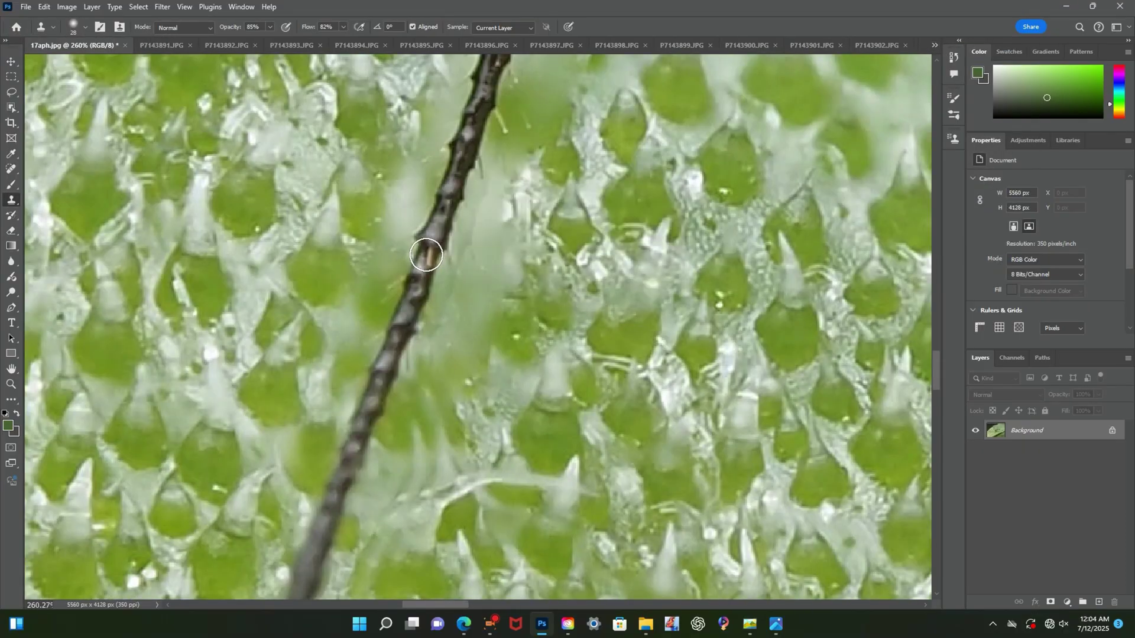
scroll(355, 289, "down", 2)
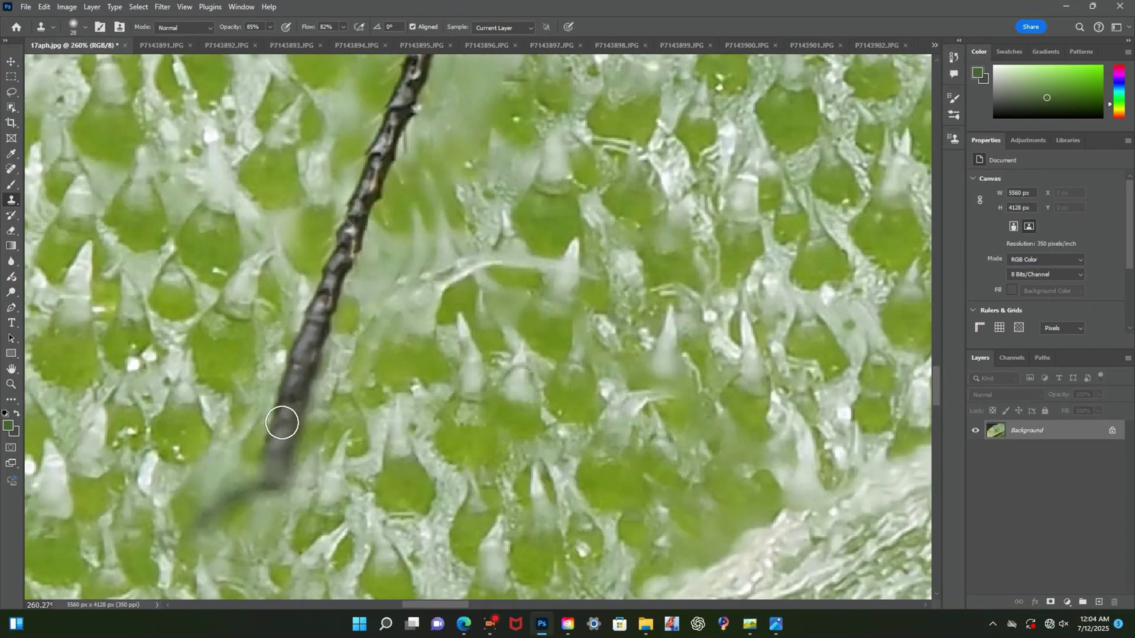
left_click_drag(282, 424, 215, 514)
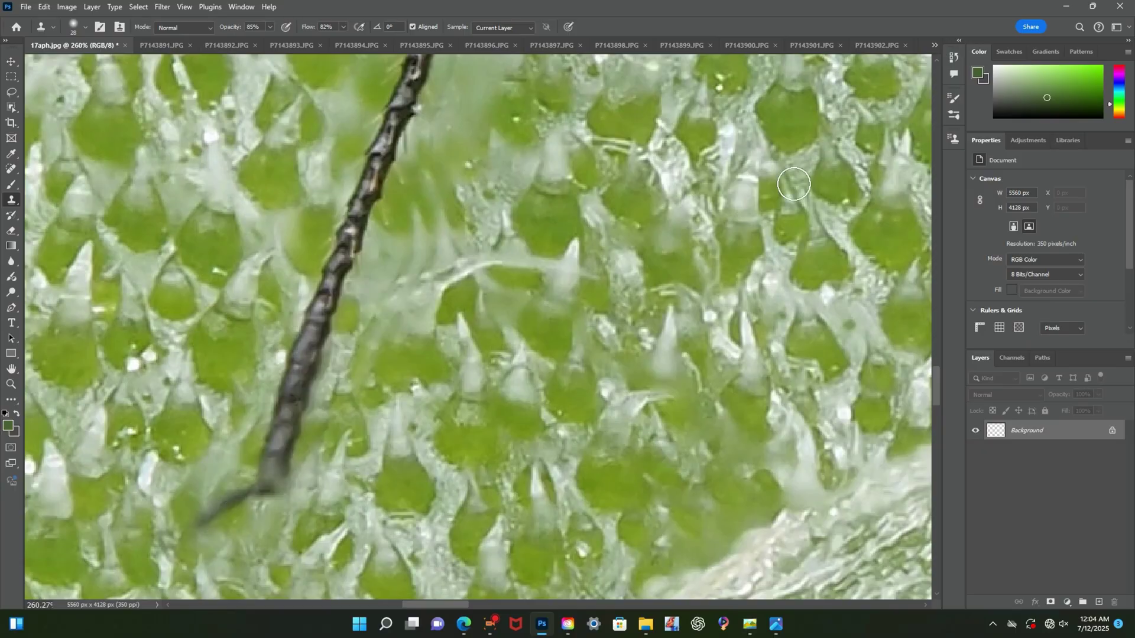
Clone the sharp end of the front leg above the foot from P7143901.JPG into 17aph.jpg with the 28 px brush
left_click(820, 45)
left_click(11, 384)
left_click_drag(308, 529, 390, 316)
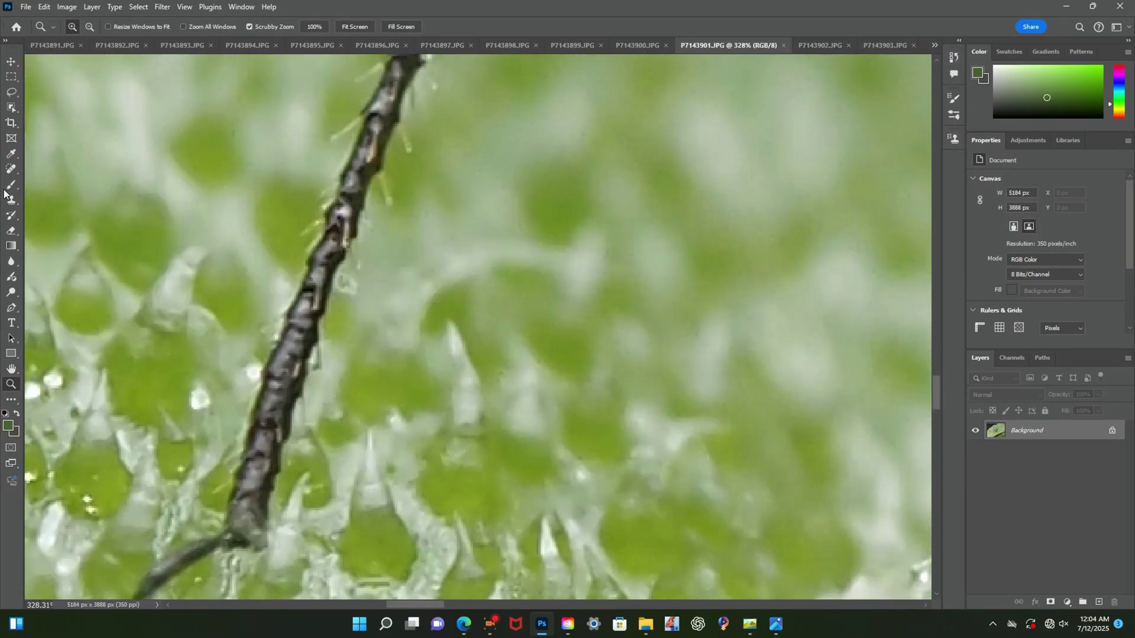
left_click(11, 199)
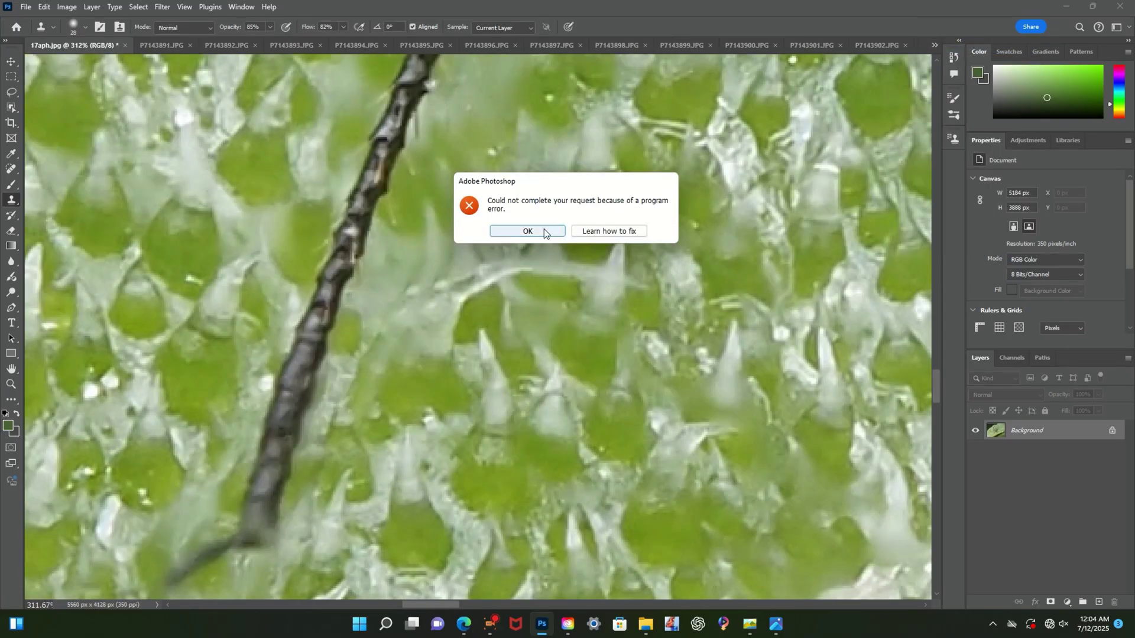
left_click(541, 235)
scroll(258, 448, "down", 2)
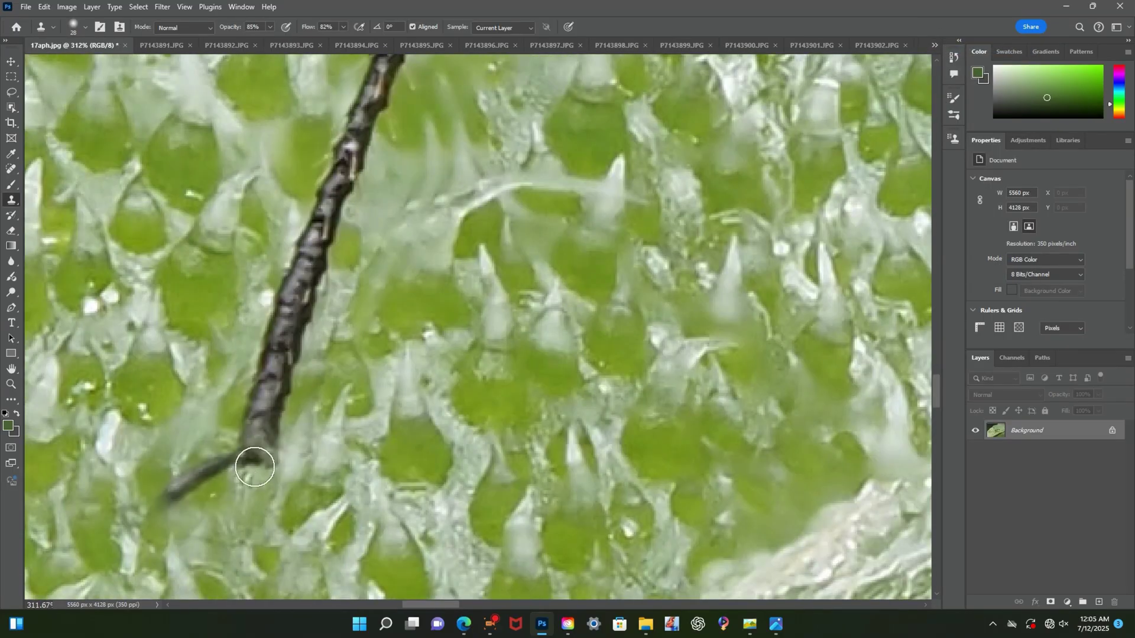
scroll(300, 399, "up", 7)
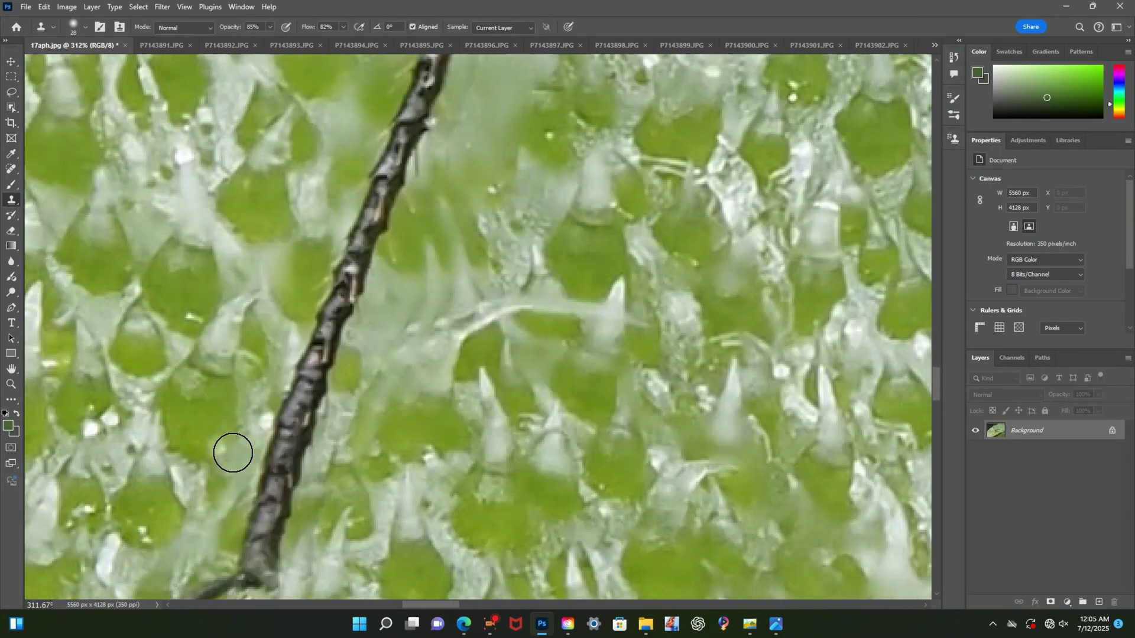
Clone a sharp foot onto the end of the front leg in 17aph.jpg from a source frame with the 28 px brush
left_click(10, 385)
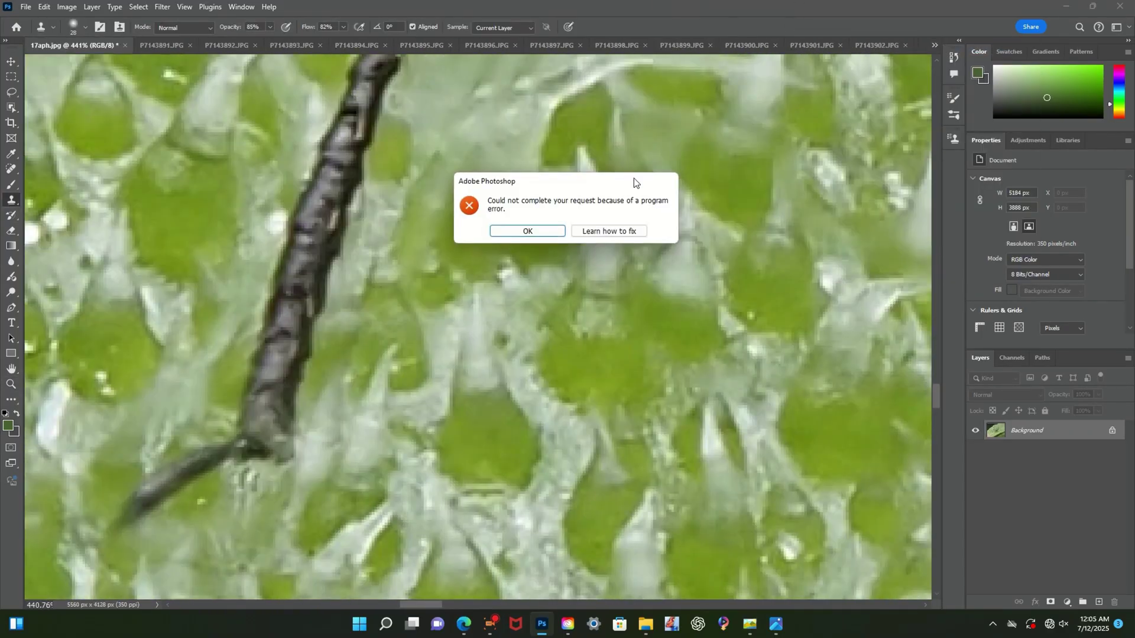
left_click(524, 231)
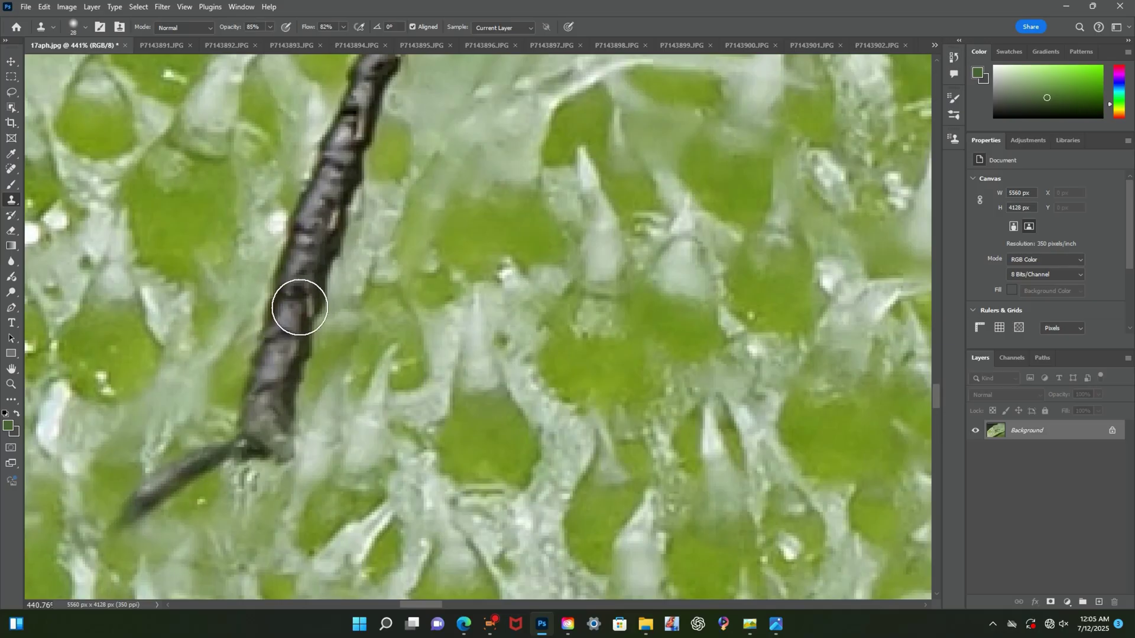
left_click(10, 385)
right_click(300, 261)
left_click(317, 278)
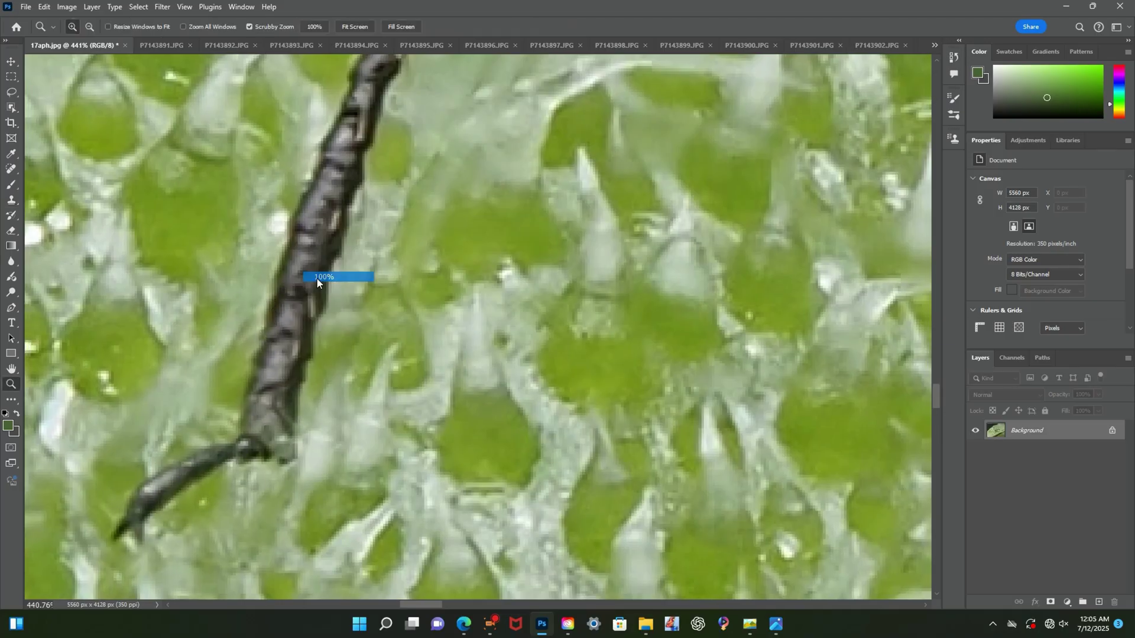
Examine the head and the dark leg joint beside the eye up close in 17aph.jpg
scroll(620, 332, "down", 1)
right_click(729, 220)
right_click(714, 201)
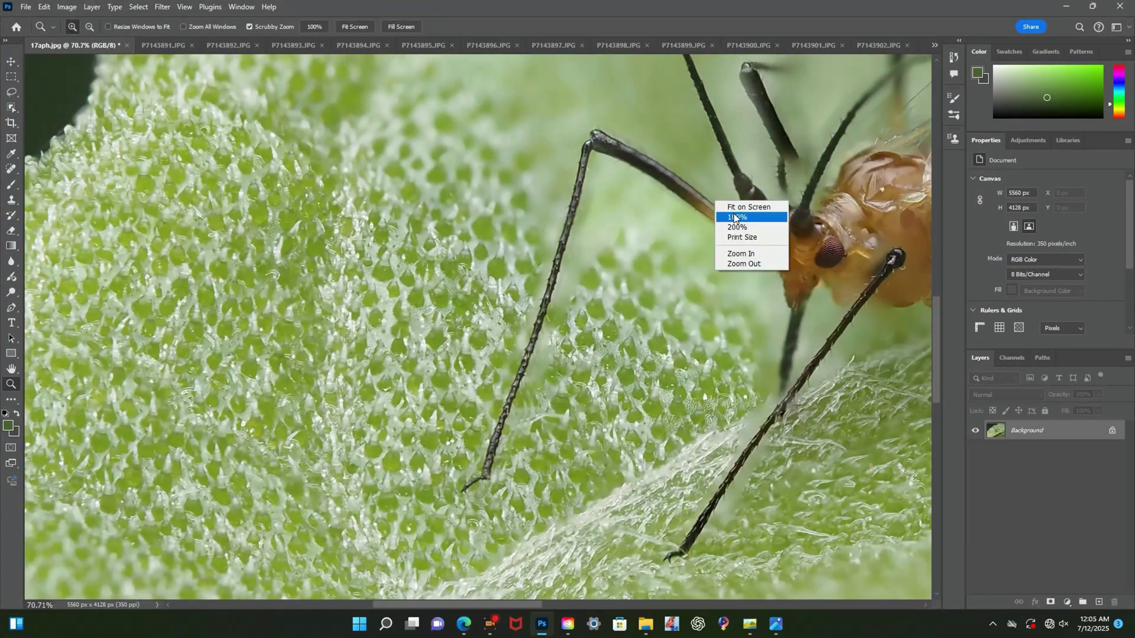
left_click(736, 216)
left_click_drag(750, 274, 532, 261)
left_click_drag(531, 259, 846, 195)
Compare the dark leg joint beside the eye in P7143903.JPG, P7143900.JPG, P7143899.JPG, P7143898.JPG and P7143897.JPG with 17aph.jpg
left_click(935, 46)
left_click(948, 219)
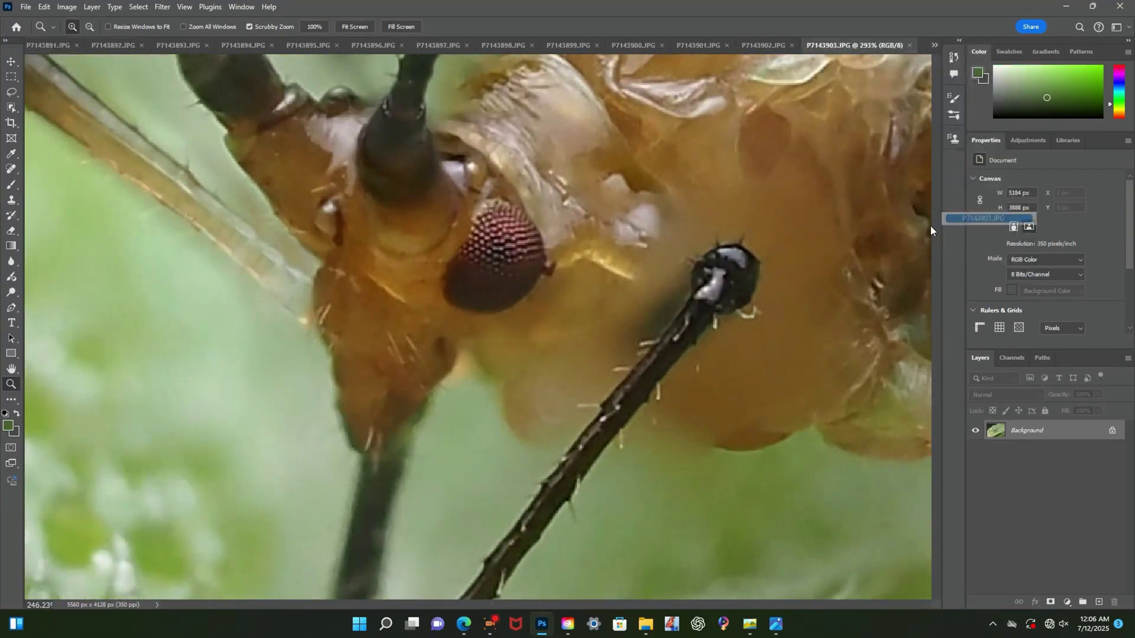
left_click_drag(919, 299, 889, 304)
left_click(637, 47)
left_click_drag(697, 133, 642, 142)
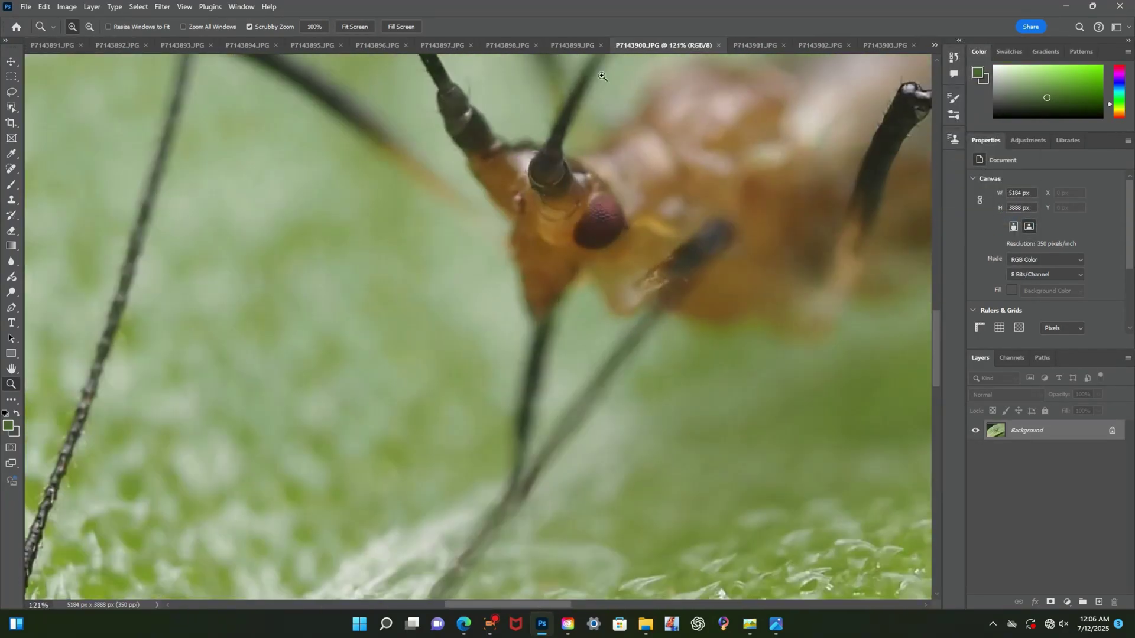
left_click(573, 46)
left_click_drag(597, 248, 697, 272)
left_click(507, 45)
left_click_drag(532, 331, 709, 254)
left_click(934, 46)
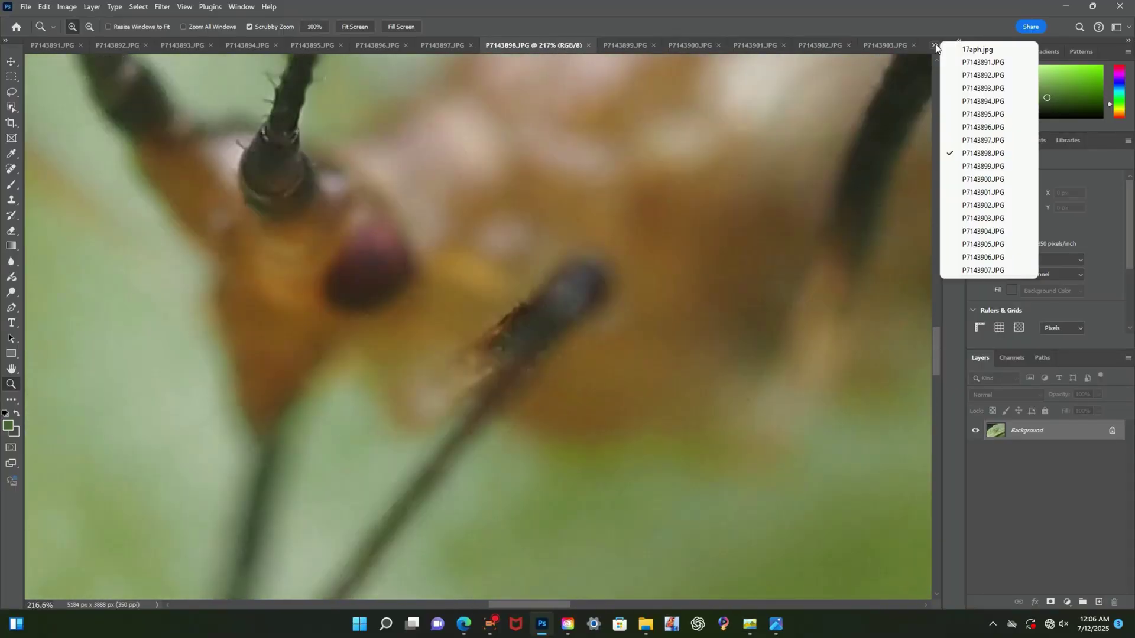
left_click(961, 141)
left_click_drag(714, 306, 783, 227)
left_click(934, 47)
left_click(961, 50)
left_click(548, 47)
left_click(935, 46)
left_click(978, 50)
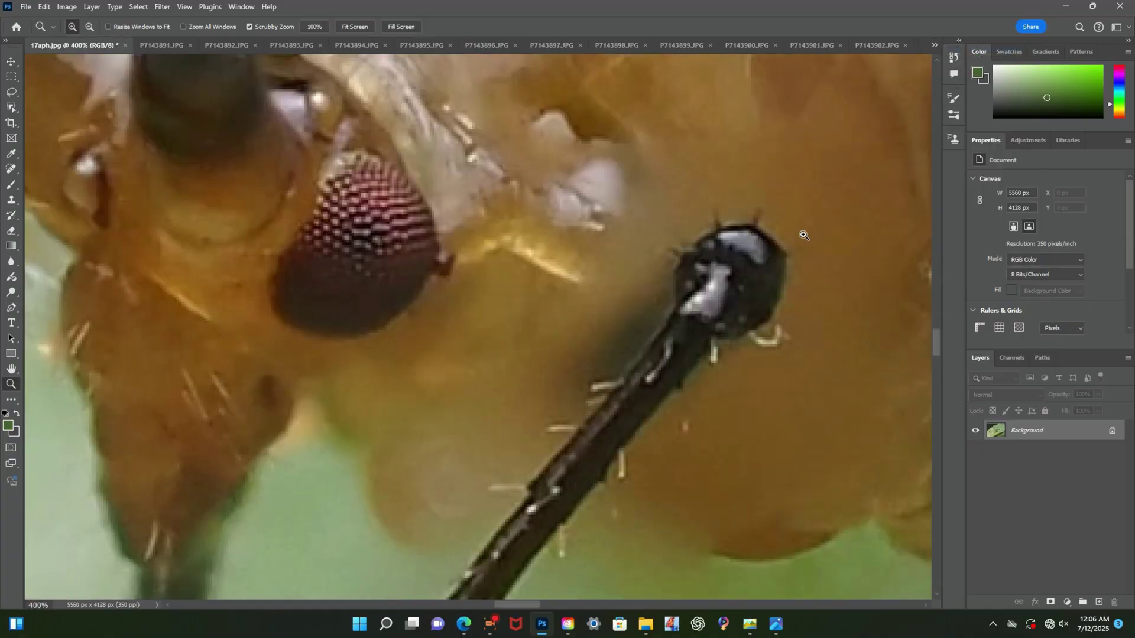
Clone the textured edge beside the dark leg joint from P7143897.JPG over its blurred area in 17aph.jpg with a 17 px brush
left_click(552, 46)
key("s")
right_click(73, 52)
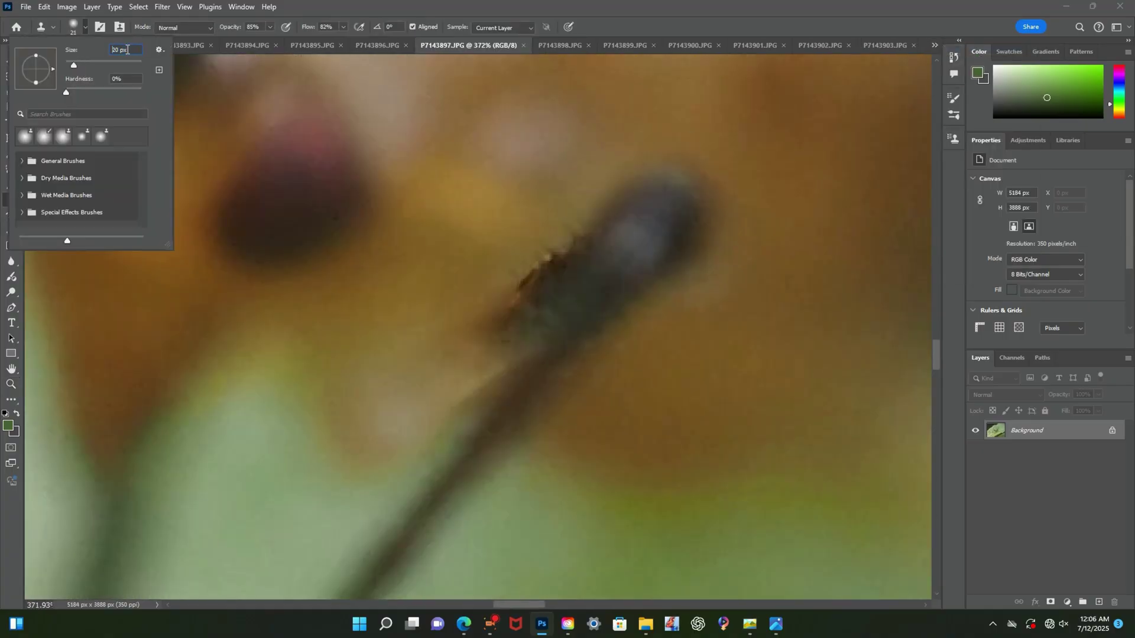
left_click(517, 292, "alt")
left_click(934, 46)
left_click(971, 51)
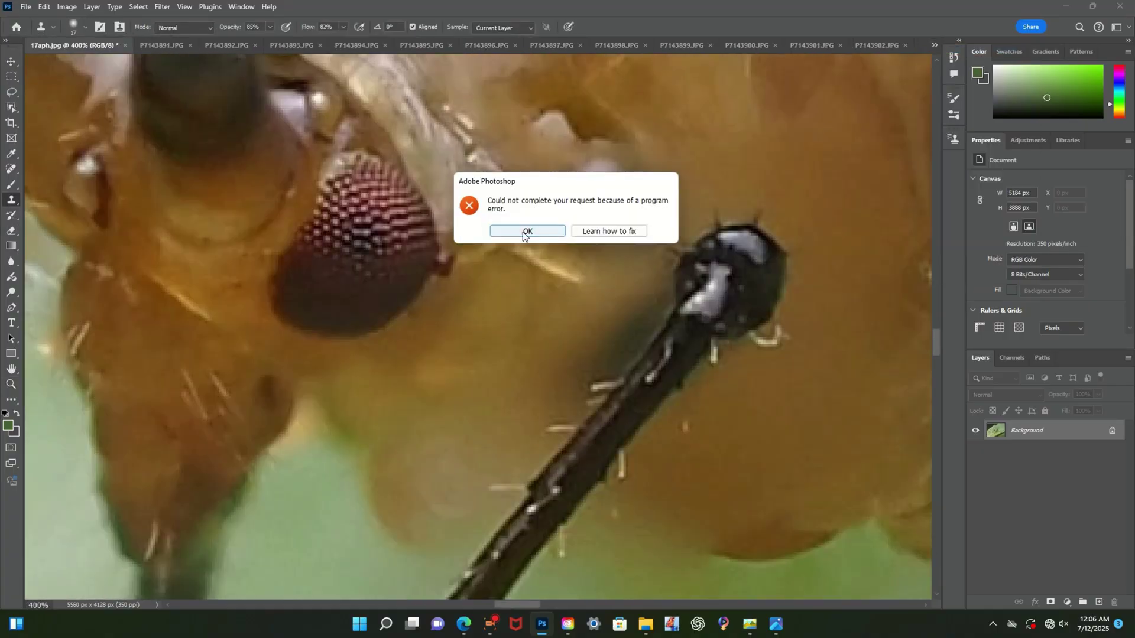
left_click(525, 233)
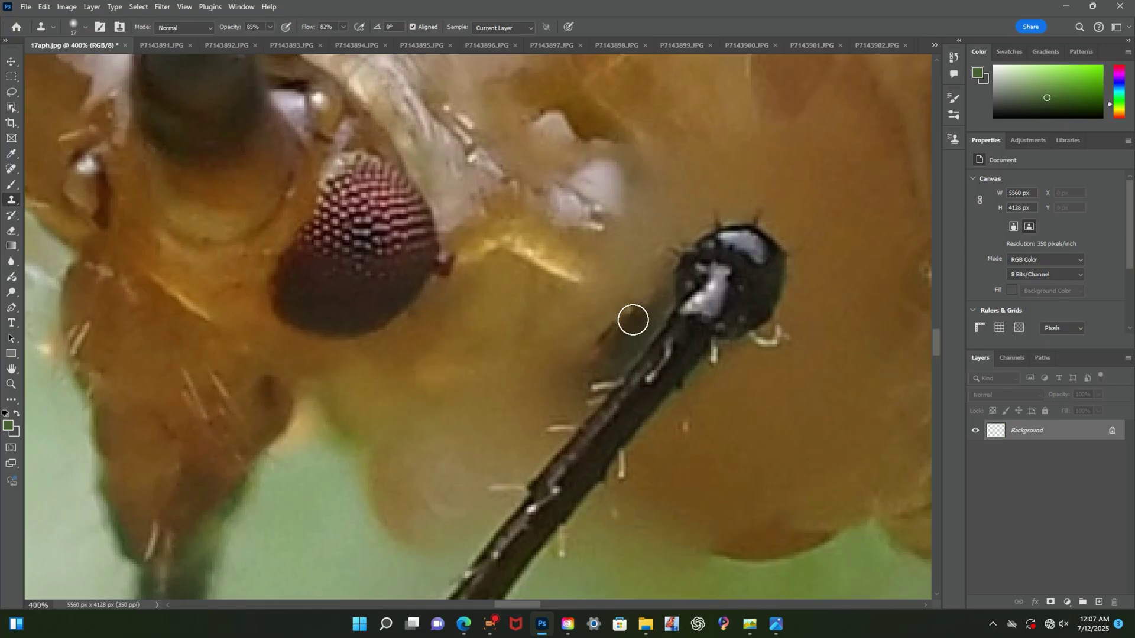
Compare the area beside the dark leg joint in P7143898.JPG through P7143903.JPG
left_click(615, 46)
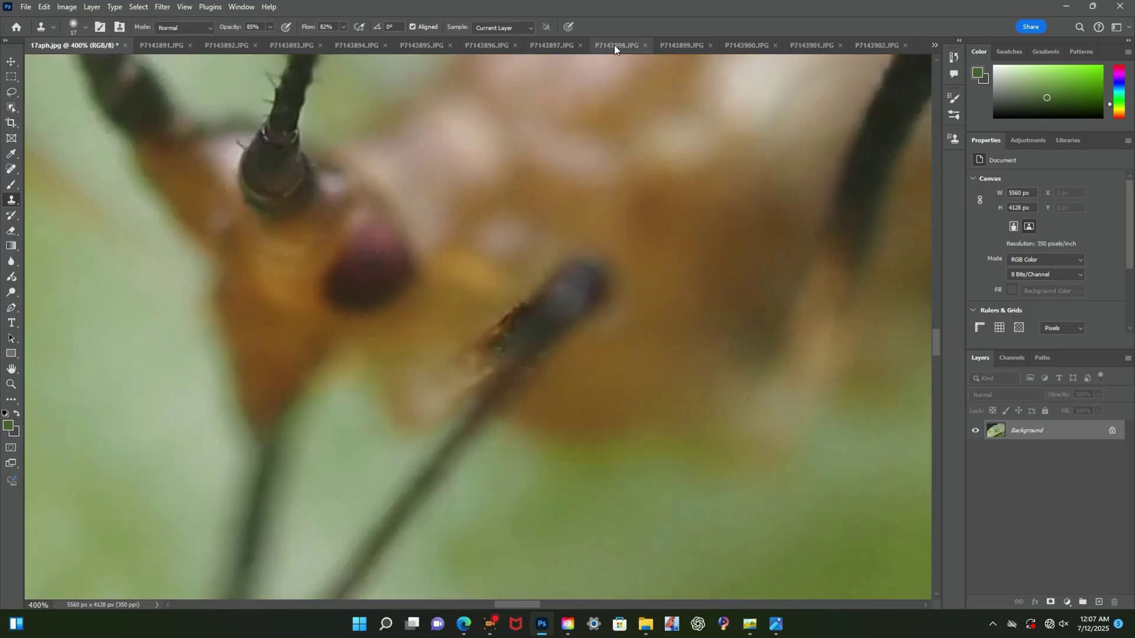
left_click(641, 46)
left_click(11, 384)
left_click(778, 400)
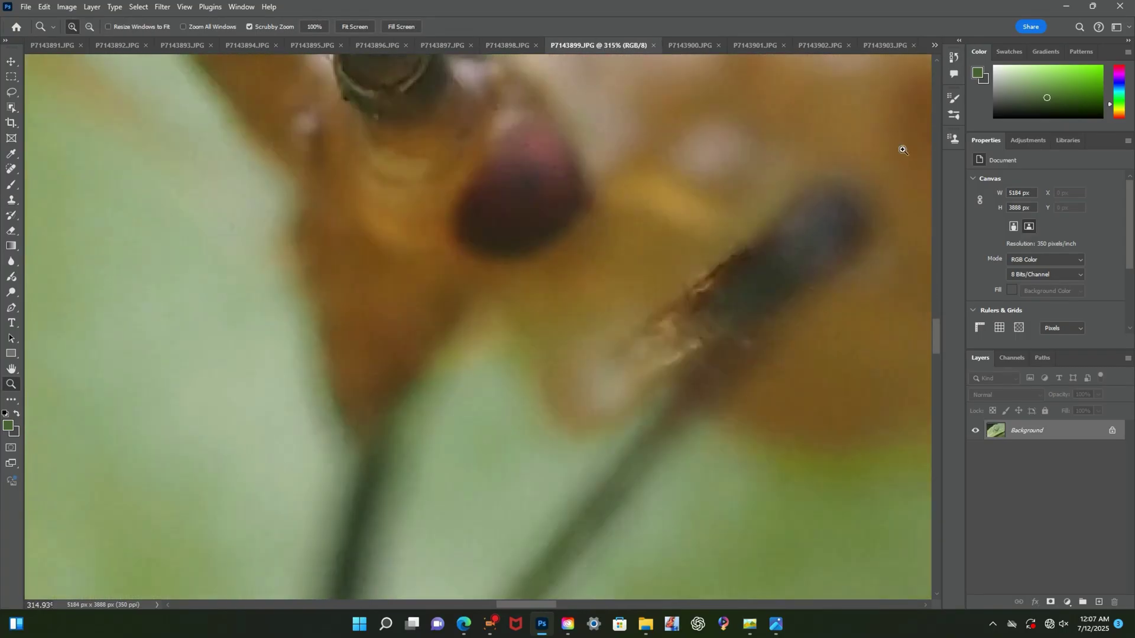
left_click(690, 45)
left_click(755, 46)
left_click(709, 249)
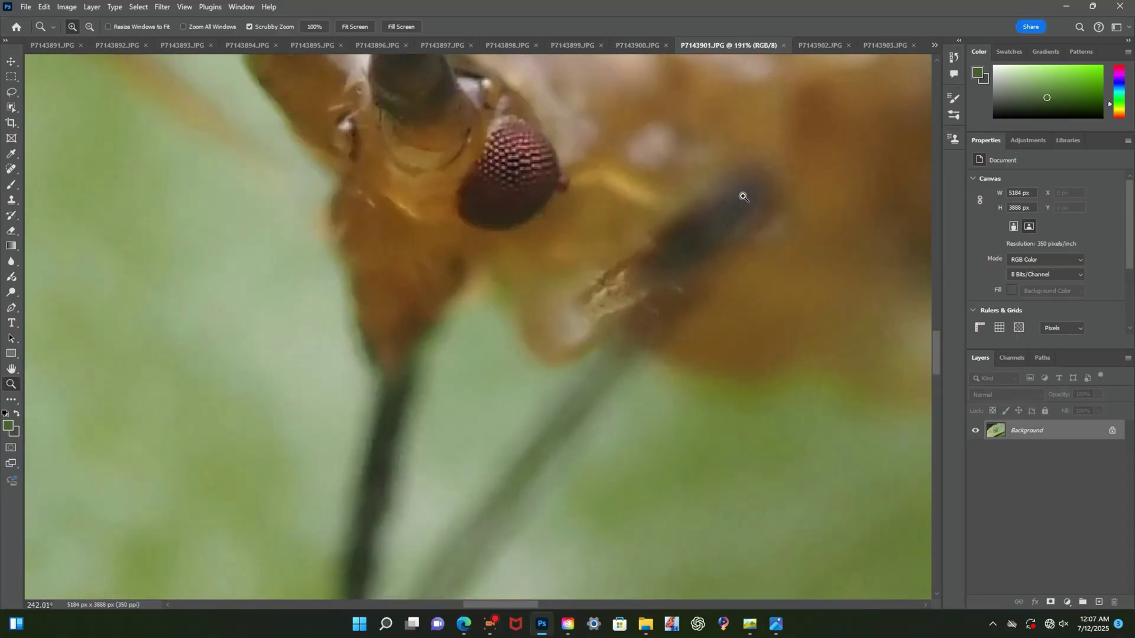
left_click(821, 45)
left_click(748, 222)
left_click(886, 45)
left_click(804, 363)
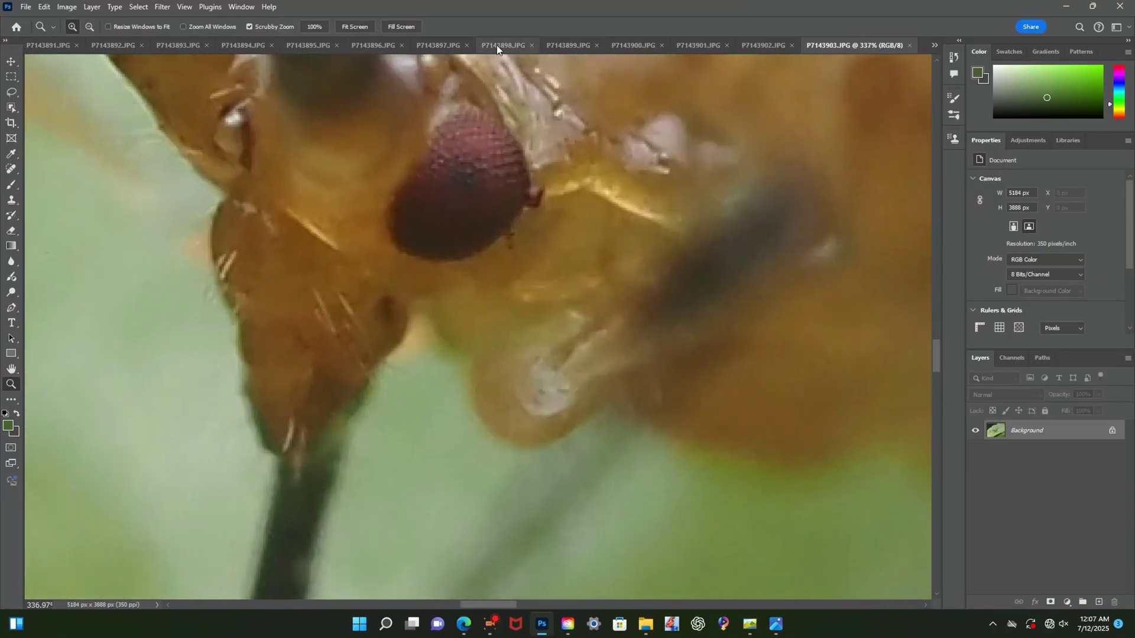
Clone the sharp edge further down beside the dark leg from P7143899.JPG into 17aph.jpg with the 17 px brush
left_click(497, 45)
left_click(615, 46)
left_click(936, 45)
left_click(963, 57)
left_click(590, 399)
left_click(695, 47)
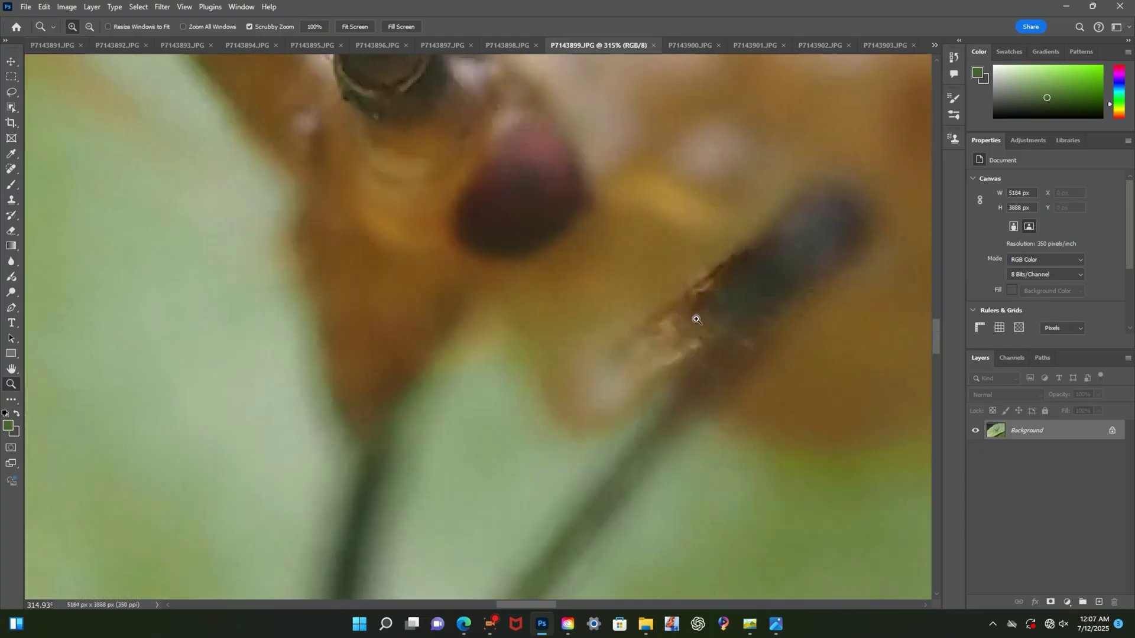
key("s")
left_click(935, 46)
left_click(965, 52)
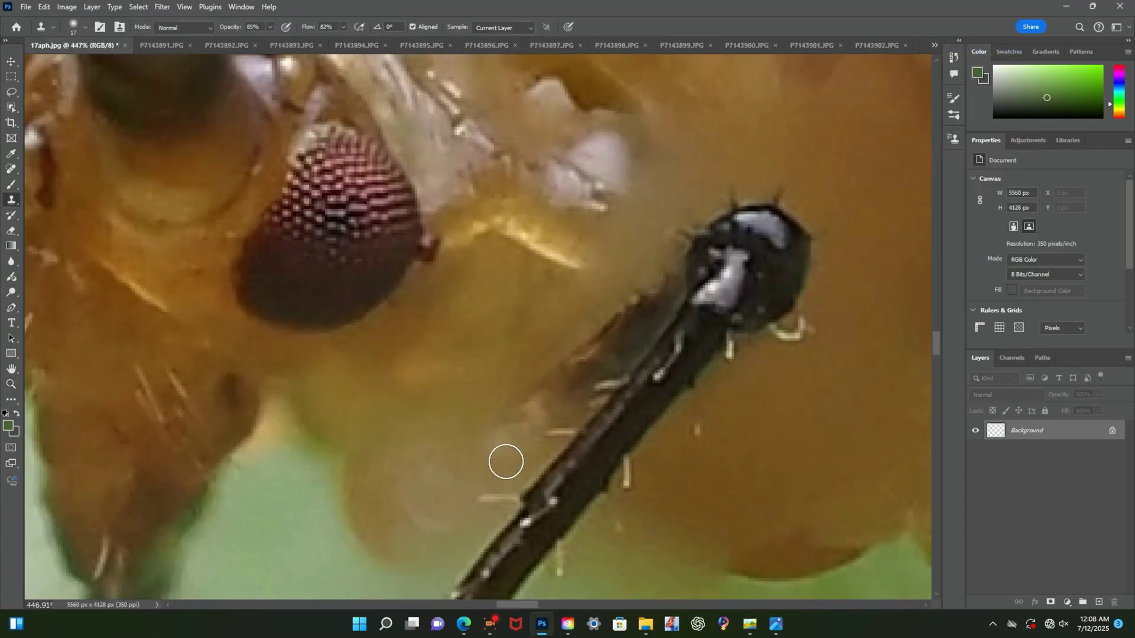
Clone the golden texture beside the dark leg from P7143900.JPG over the blurred body area in 17aph.jpg
left_click(721, 42)
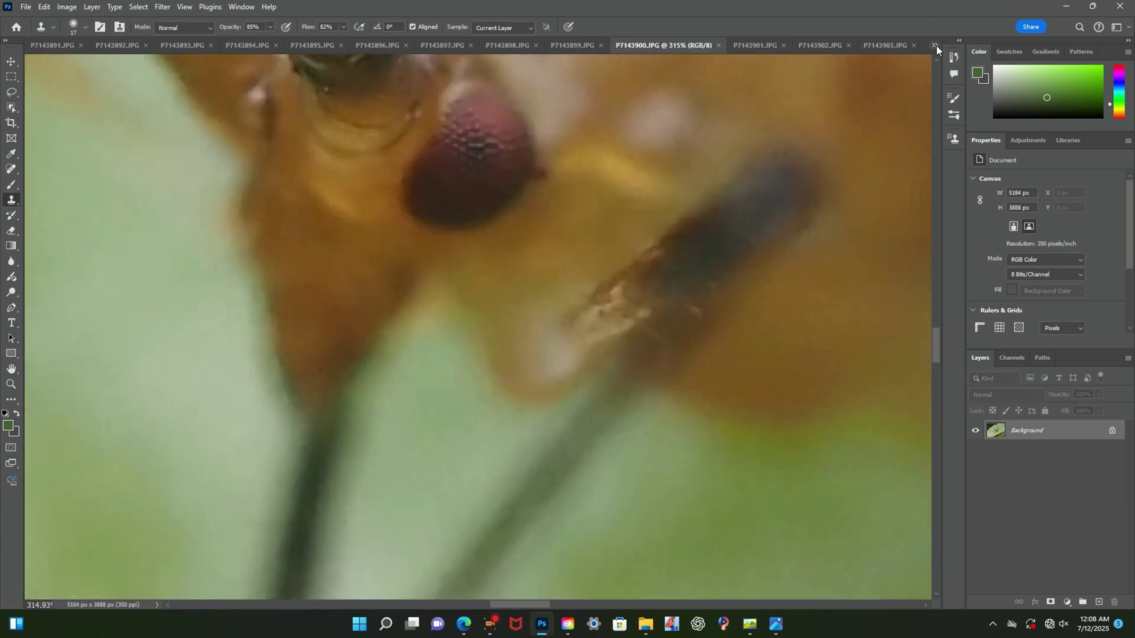
left_click(935, 45)
left_click(965, 52)
left_click(500, 231)
left_click(736, 45)
left_click(934, 45)
left_click(993, 48)
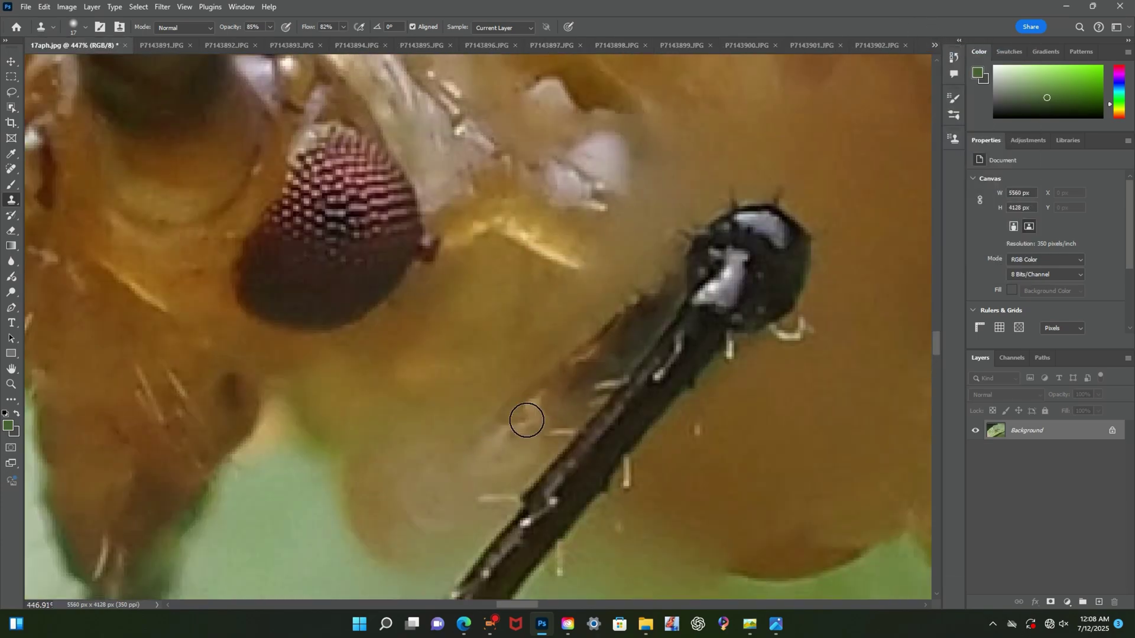
Examine the body area beside the dark leg in P7143900.JPG, P7143901.JPG and P7143903.JPG, comparing it with 17aph.jpg
left_click(748, 45)
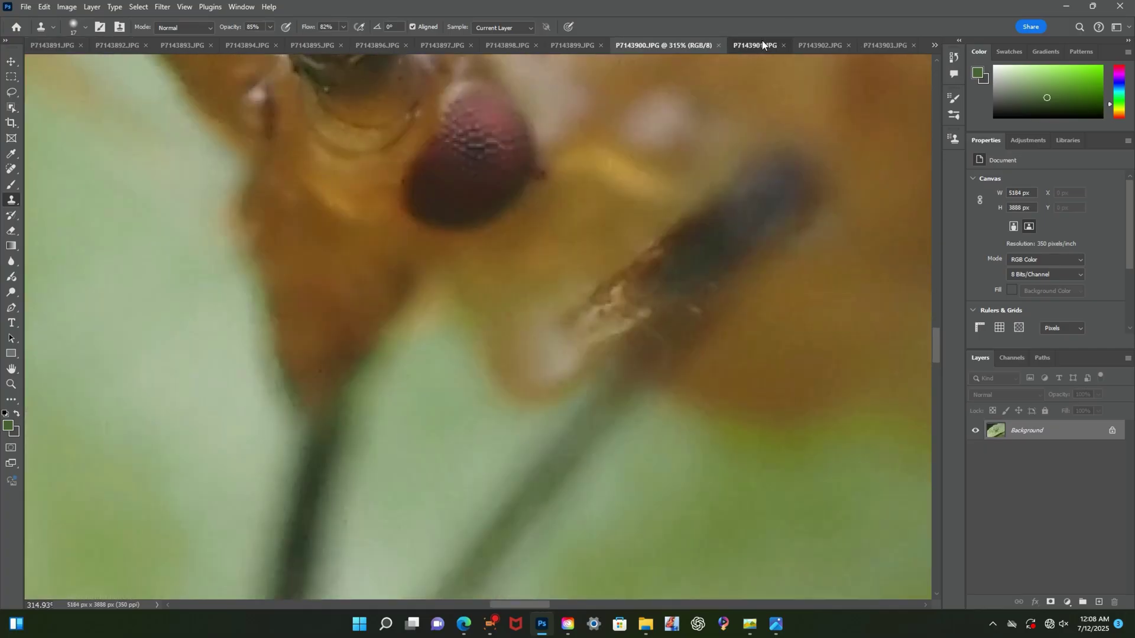
left_click(762, 45)
left_click(11, 385)
left_click_drag(645, 248, 659, 275)
left_click(645, 48)
left_click(822, 46)
left_click_drag(569, 321, 609, 325)
left_click(934, 46)
left_click(965, 48)
left_click(751, 44)
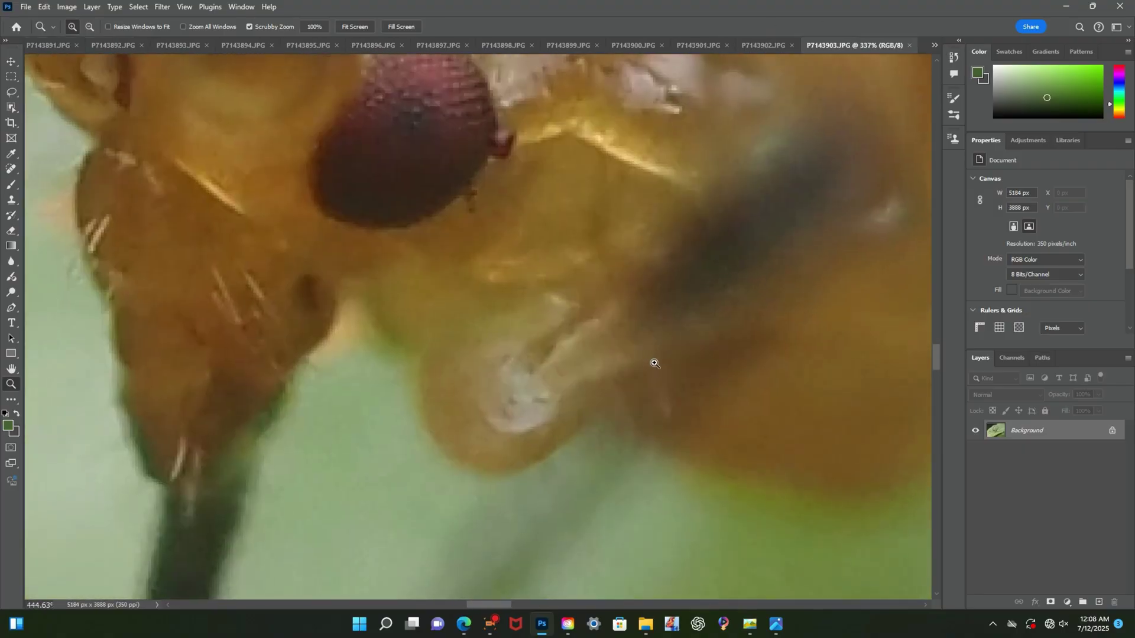
Clone the pale round spot on the lobe beside the dark leg from P7143903.JPG into 17aph.jpg with the 17 px brush
left_click(935, 44)
left_click(993, 49)
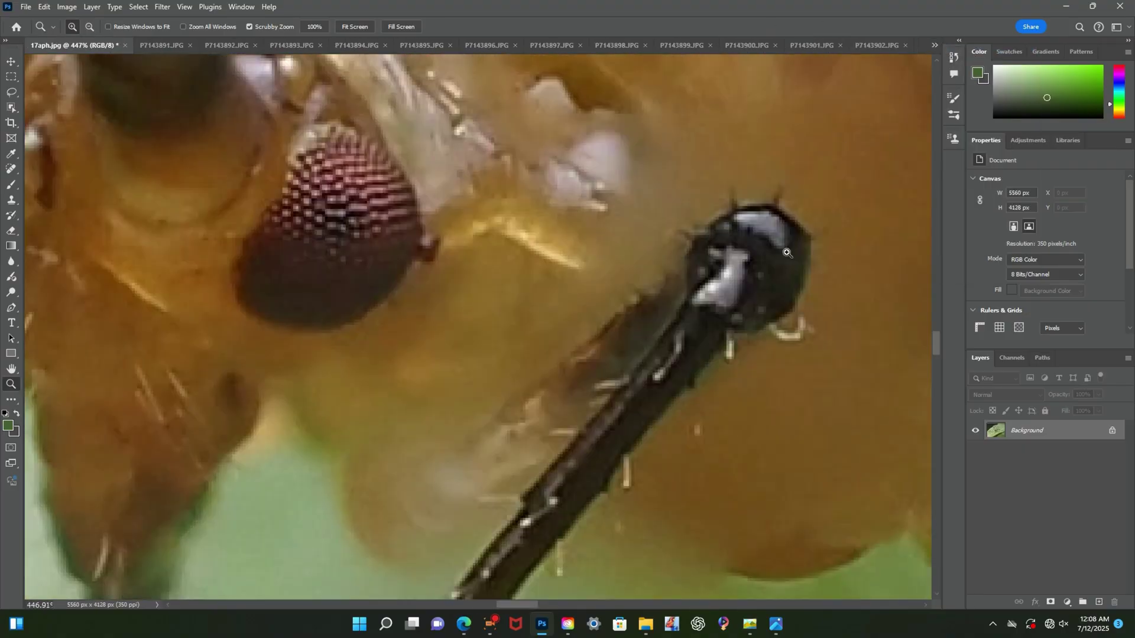
left_click(917, 47)
left_click(10, 201)
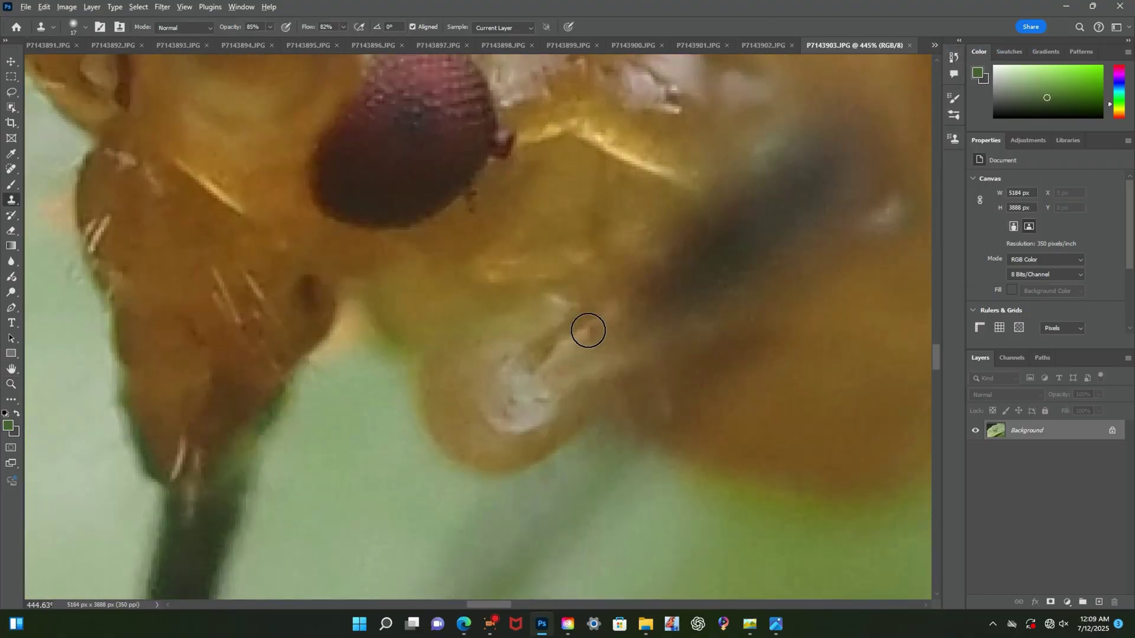
key("ctrl+Tab")
left_click(524, 234)
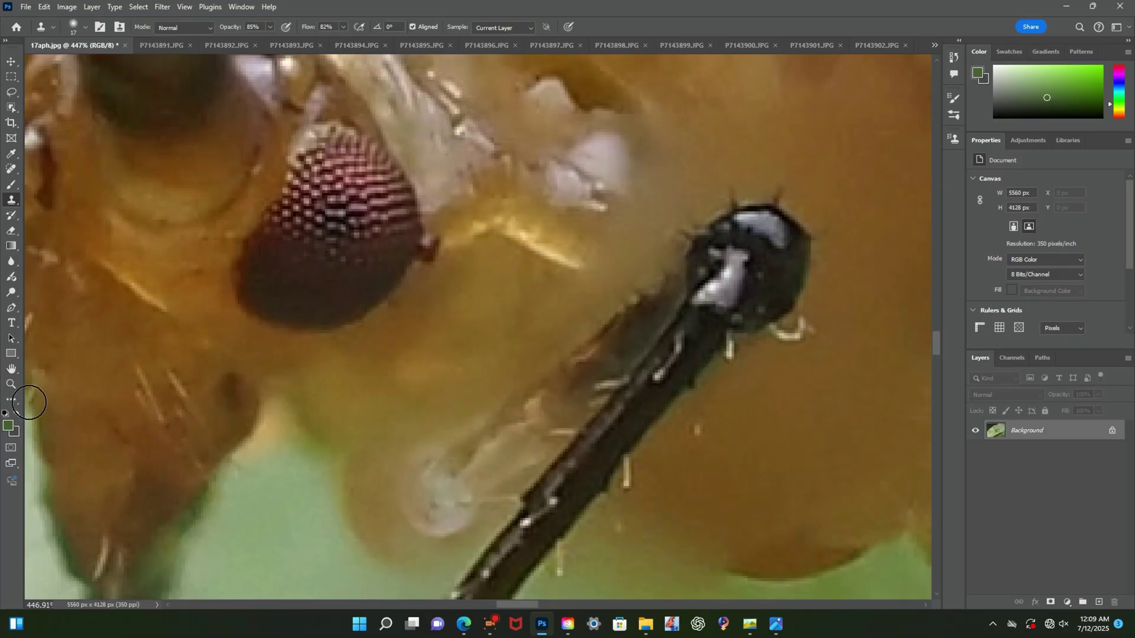
left_click(10, 385)
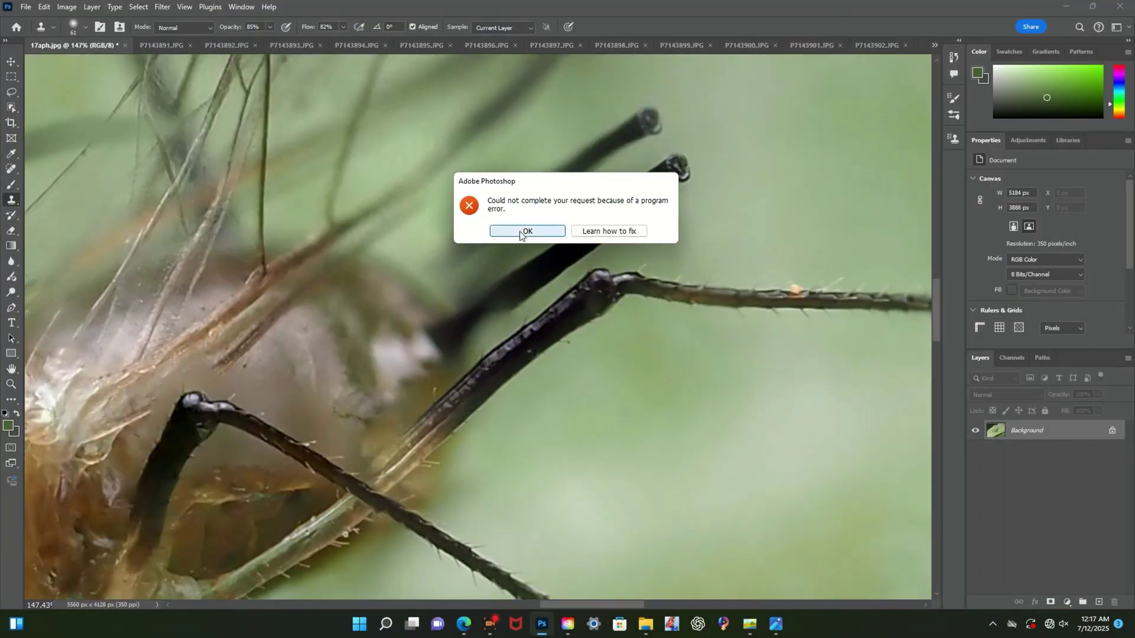
Clone over the misaligned cornicle tip and the duplicate cornicle above the hind leg in 17aph.jpg, using P7143907.JPG as source
left_click(521, 232)
mouse_move(459, 318)
left_mouse_down()
mouse_move(516, 292)
mouse_move(670, 169)
mouse_move(709, 165)
mouse_move(631, 212)
mouse_move(665, 160)
left_mouse_up()
left_click(935, 46)
left_click(956, 269)
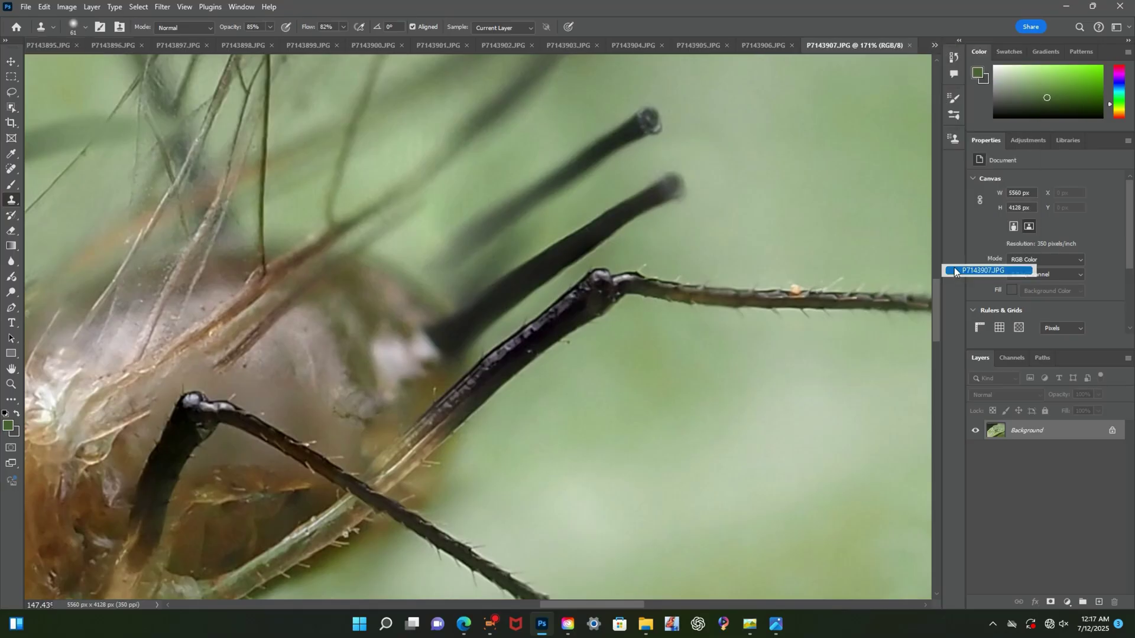
left_click(934, 46)
left_click(988, 52)
left_click(987, 52)
mouse_move(603, 159)
left_mouse_down()
mouse_move(466, 217)
mouse_move(517, 228)
mouse_move(468, 288)
left_mouse_up()
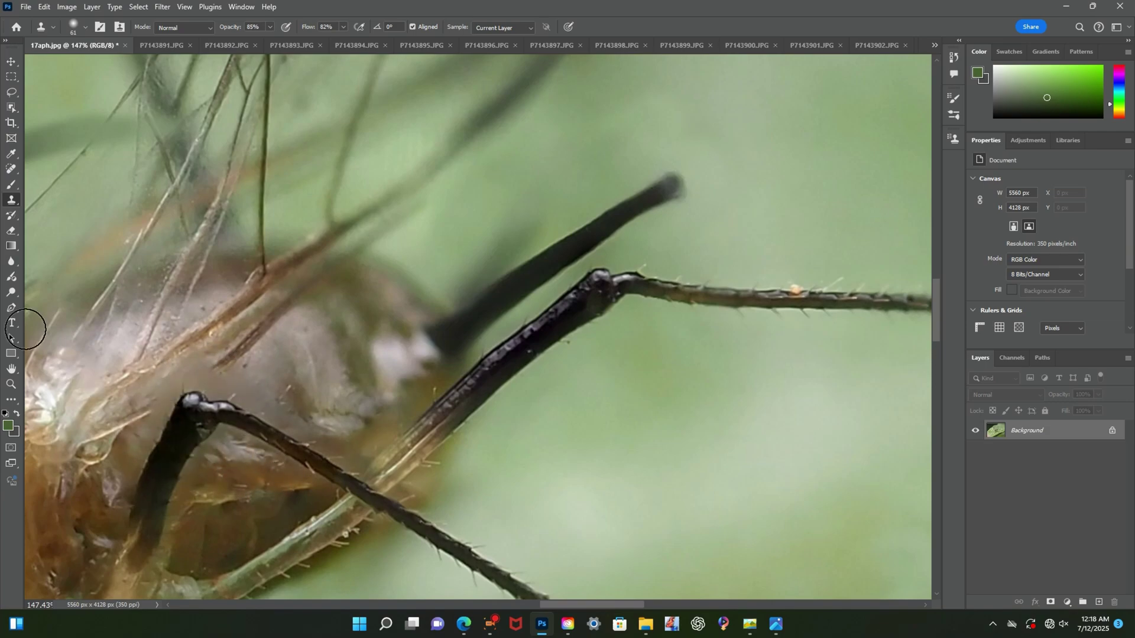
Set the clone brush to 36 px and clone the sharper cornicle shaft from P7143906.JPG into 17aph.jpg
left_click(85, 28)
left_click_drag(79, 64, 76, 65)
left_click_drag(211, 372, 195, 383)
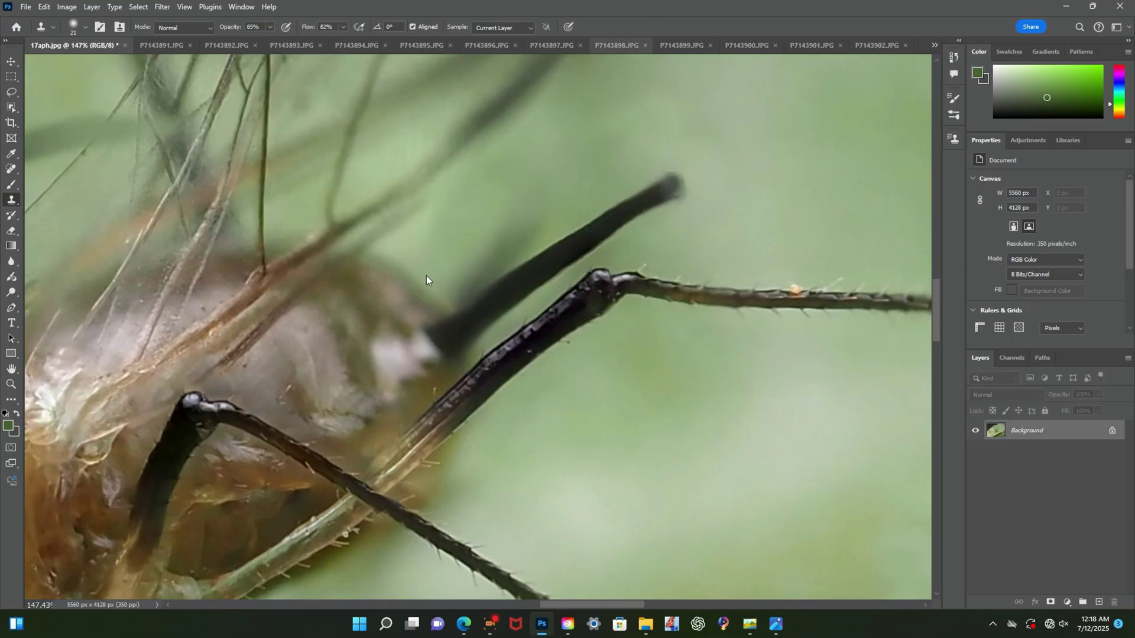
left_click(85, 27)
left_click(935, 47)
left_click(978, 272)
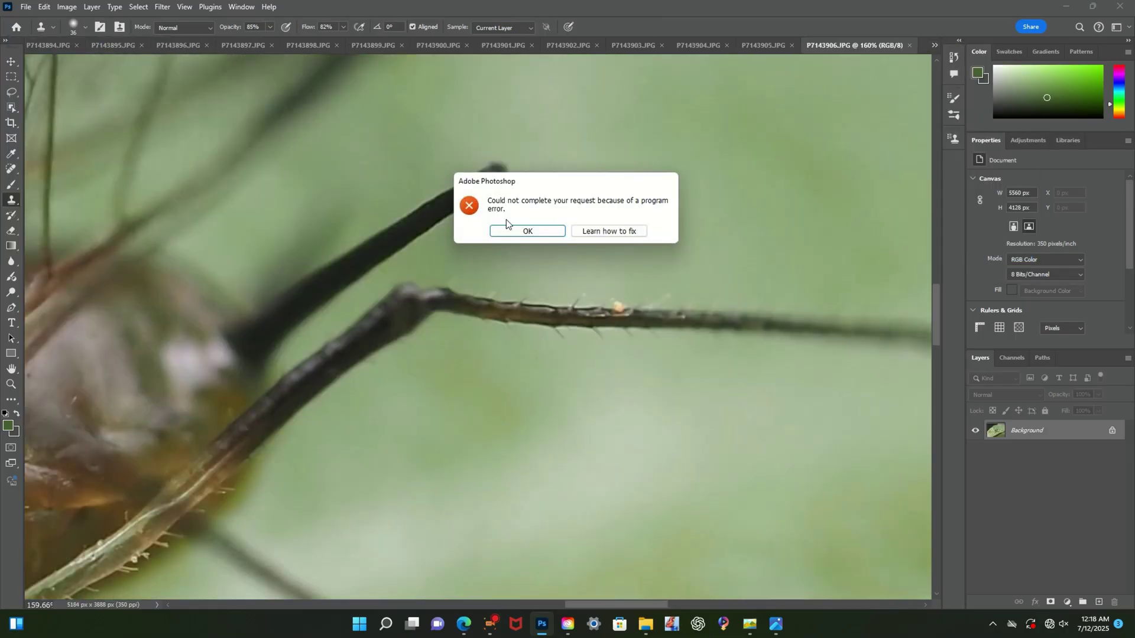
left_click(512, 231)
left_click(935, 46)
left_click(975, 52)
left_click(527, 231)
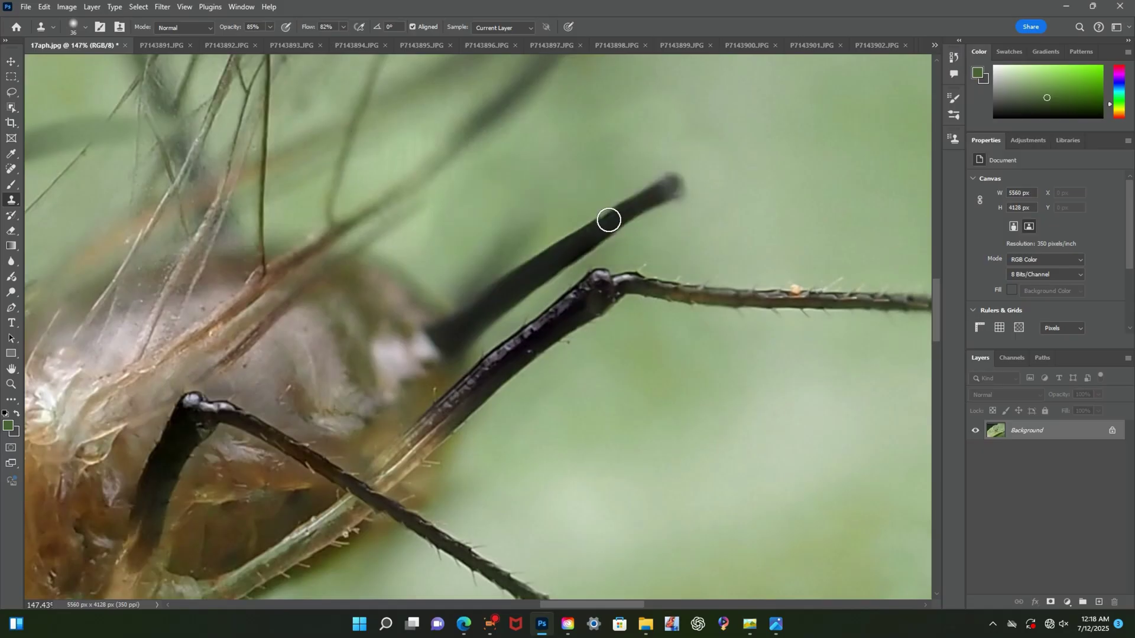
Clone the sharp tip of the cornicle from P7143905.JPG into 17aph.jpg
left_click(934, 46)
left_click(978, 258)
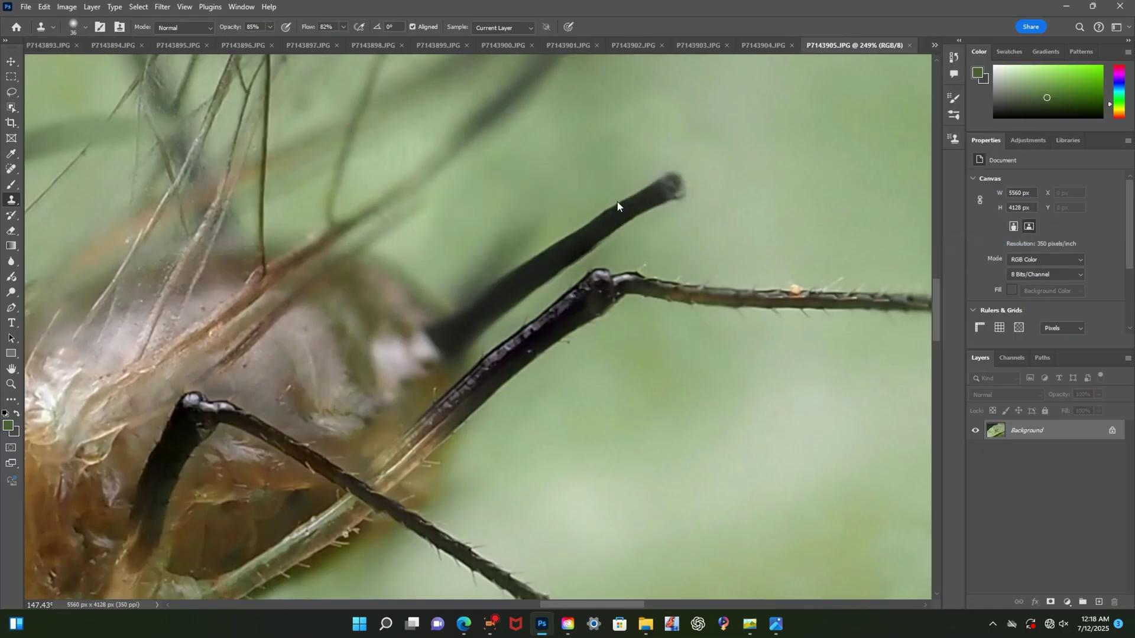
left_click(935, 46)
left_click(976, 52)
left_click(527, 231)
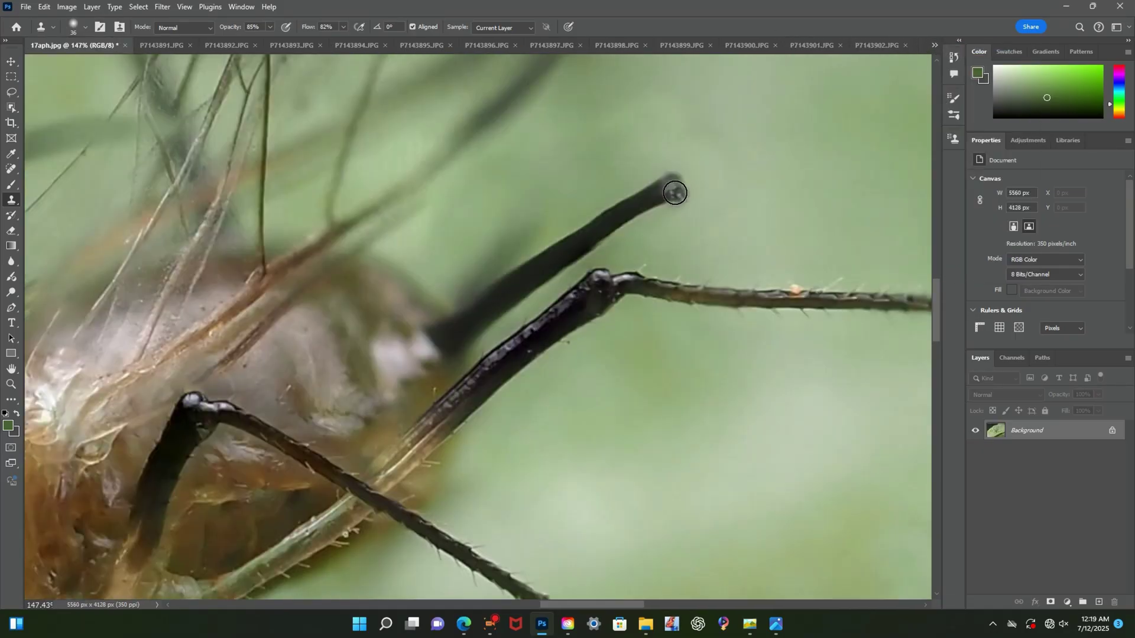
Clone the sharp upper section of the short dark leg between the antennae from P7143907.JPG into 17aph.jpg with the 36 px brush
double_click(11, 384)
left_click_drag(237, 237, 562, 325)
mouse_move(456, 286)
left_mouse_down()
mouse_move(424, 286)
mouse_move(435, 156)
left_mouse_up()
left_click_drag(418, 260, 419, 276)
left_click(934, 45)
left_click(983, 257)
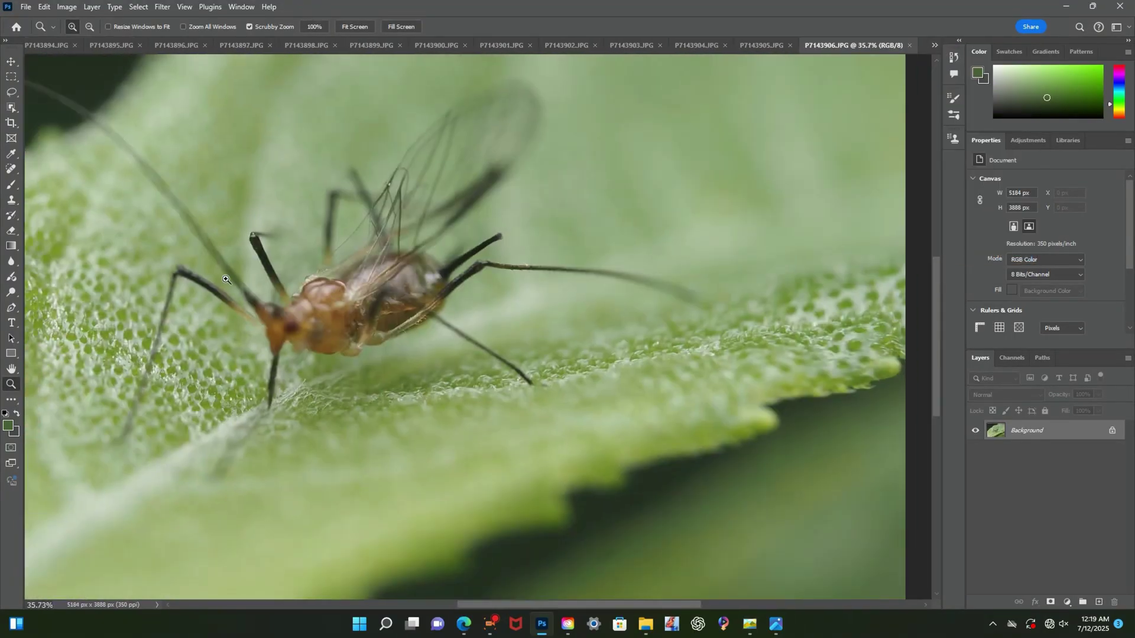
left_click(935, 46)
left_click(978, 271)
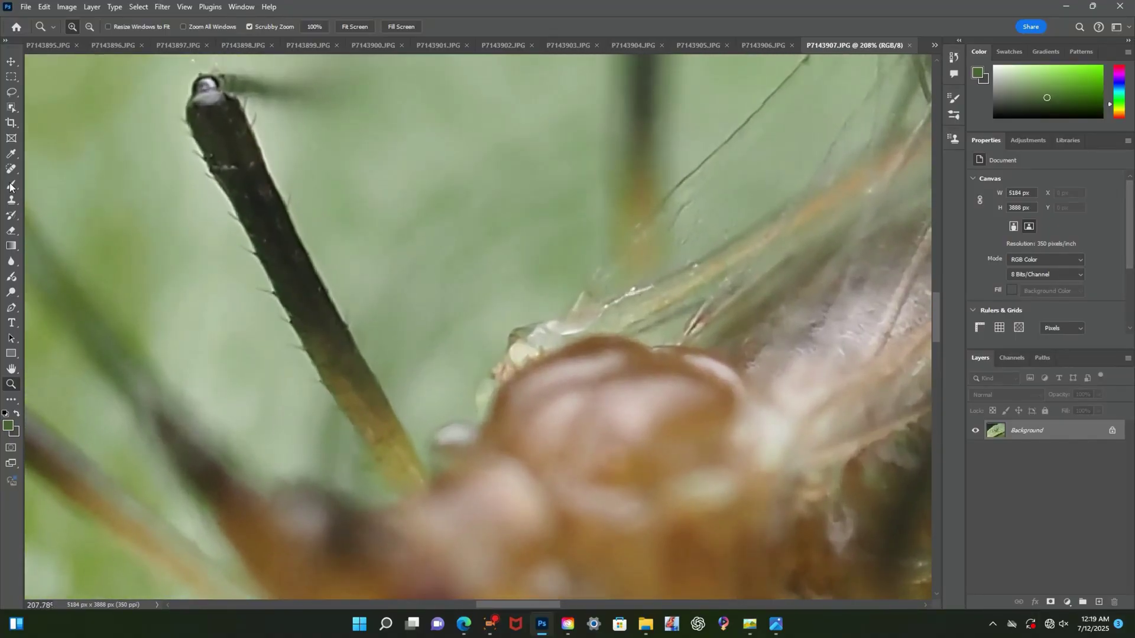
left_click(11, 200)
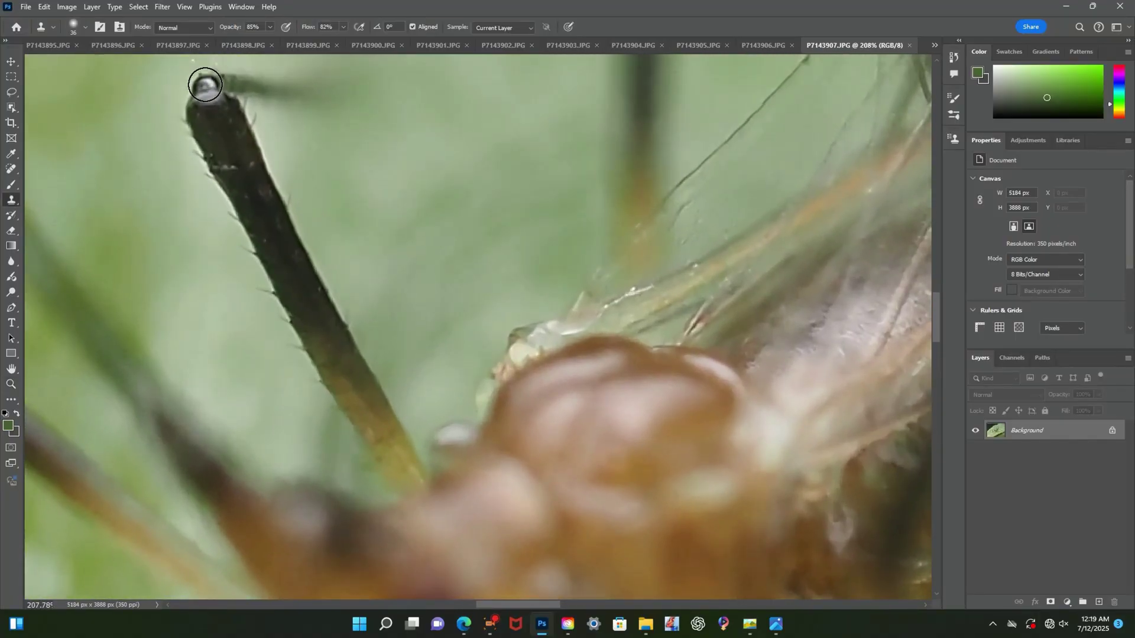
left_click(205, 85)
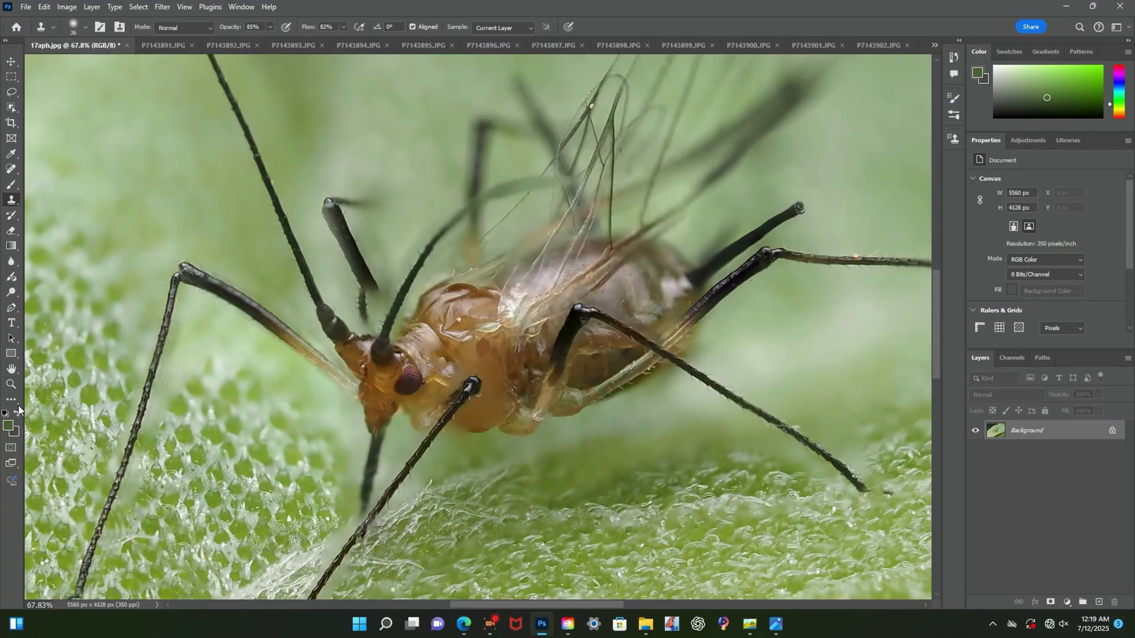
scroll(252, 231, "up", 5)
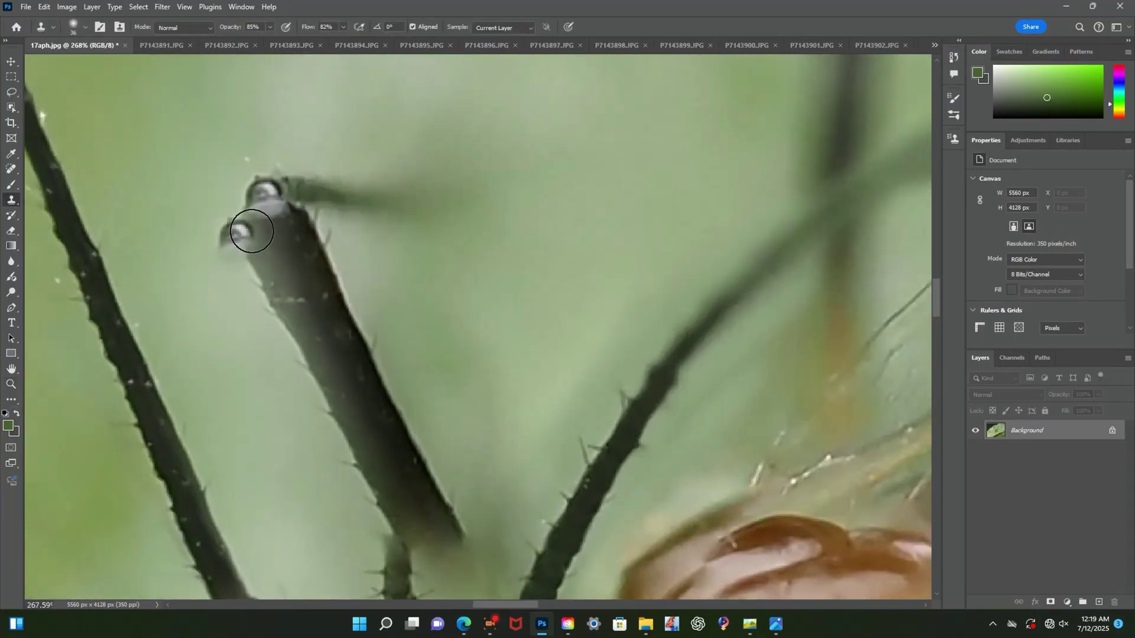
mouse_move(265, 223)
left_mouse_down()
mouse_move(283, 287)
mouse_move(314, 324)
mouse_move(329, 298)
mouse_move(380, 423)
left_mouse_up()
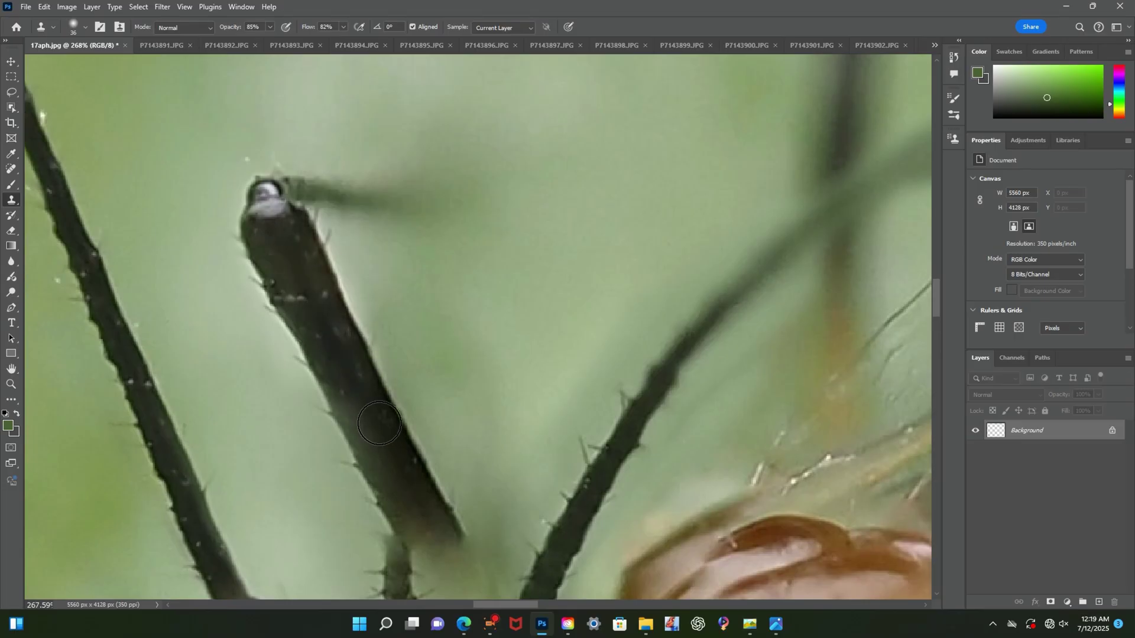
Extend the cloned leg down through its orange section to the antenna base, undoing the misplaced stroke near the antenna
scroll(371, 406, "down", 2)
mouse_move(413, 367)
left_mouse_down()
mouse_move(395, 443)
mouse_move(403, 471)
mouse_move(456, 398)
mouse_move(472, 477)
left_mouse_up()
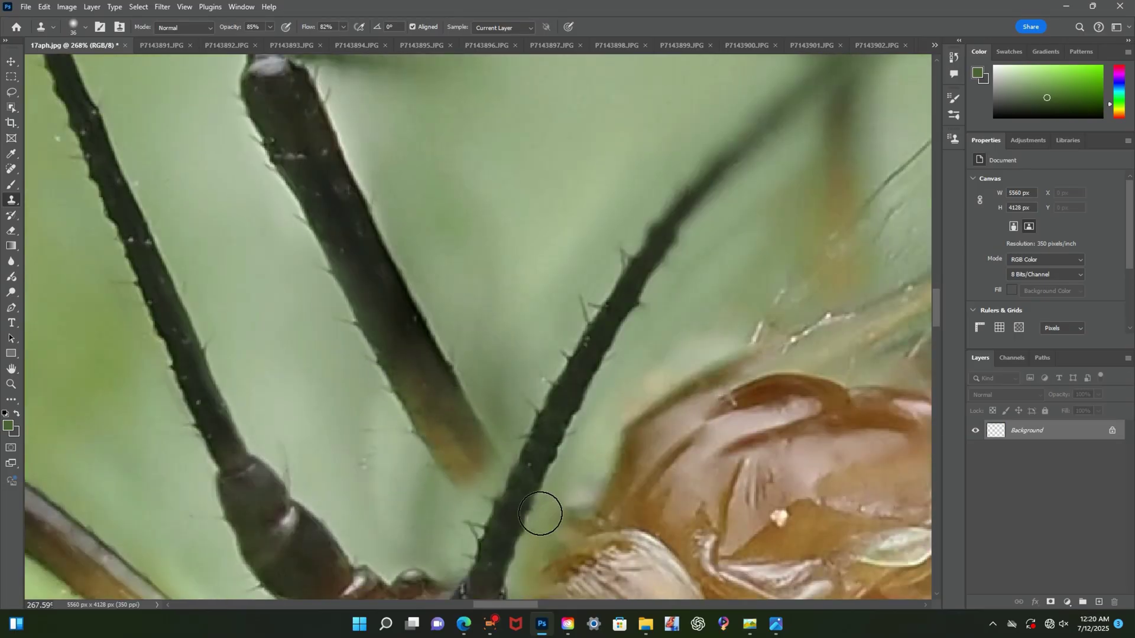
key("ctrl+z")
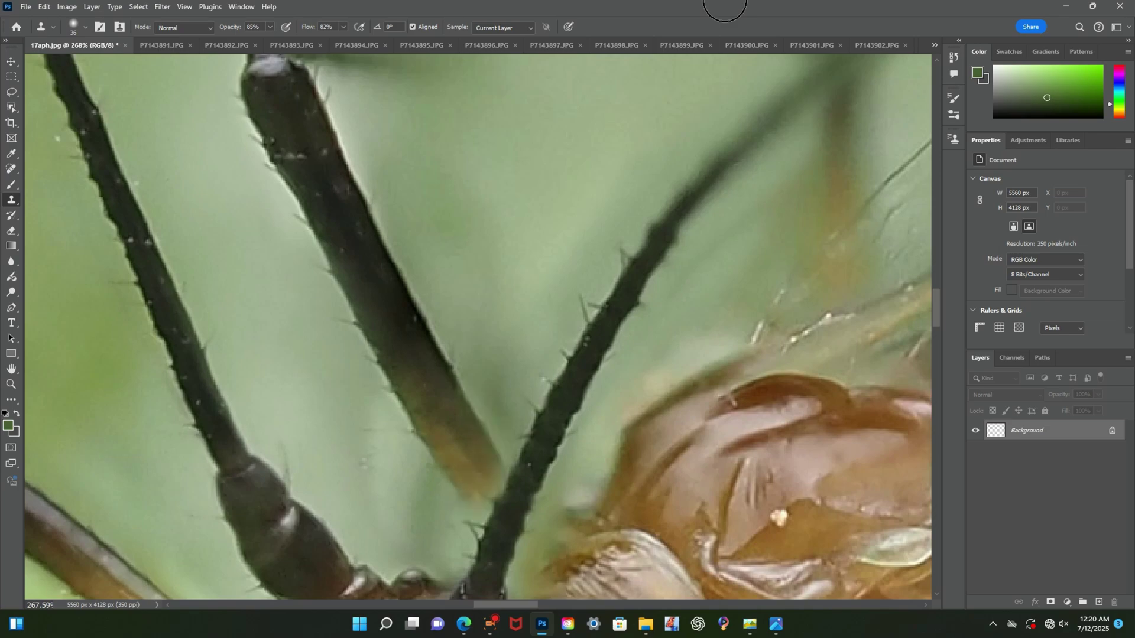
scroll(725, 2, "down", 1)
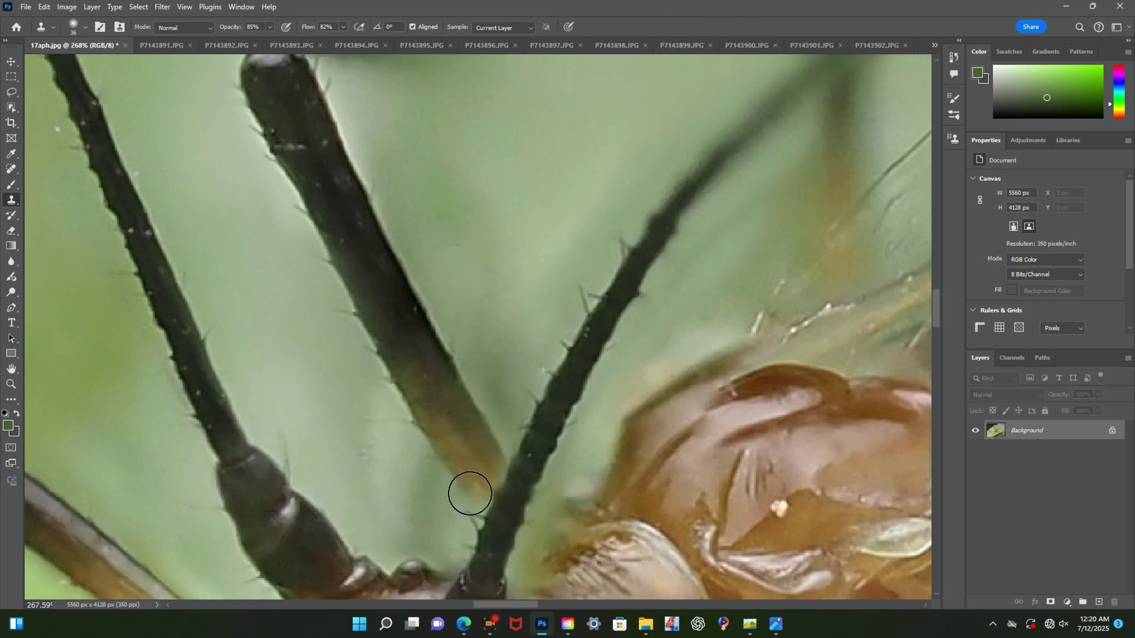
scroll(537, 507, "down", 2)
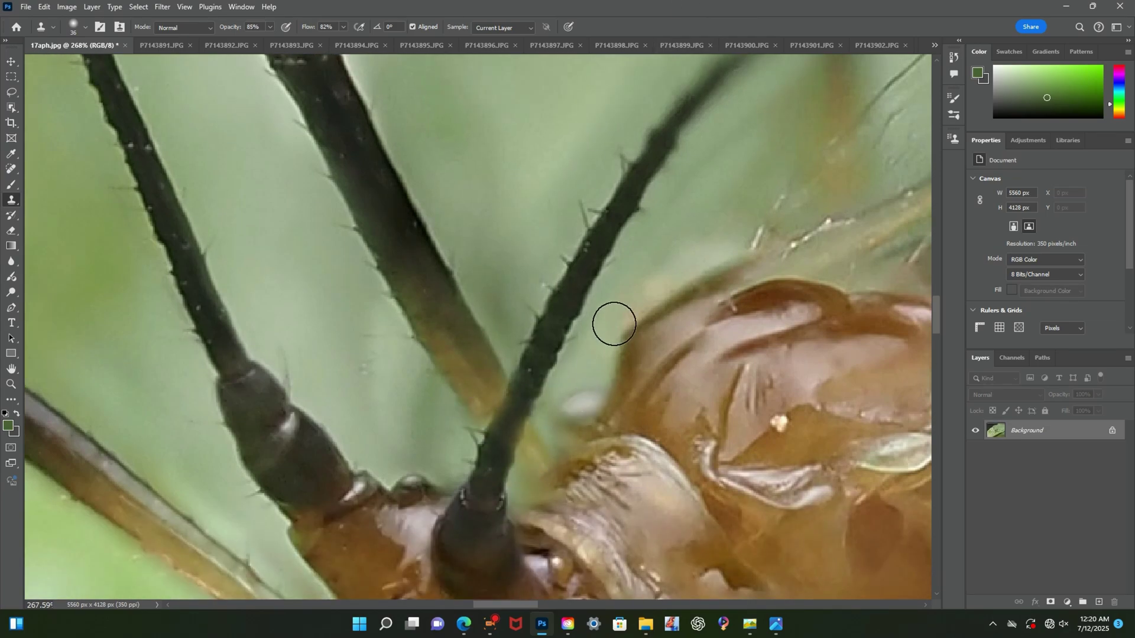
Clone the shiny edge above the brown thorax, and resize the brush to touch up around the leg and antenna base
left_click(678, 264)
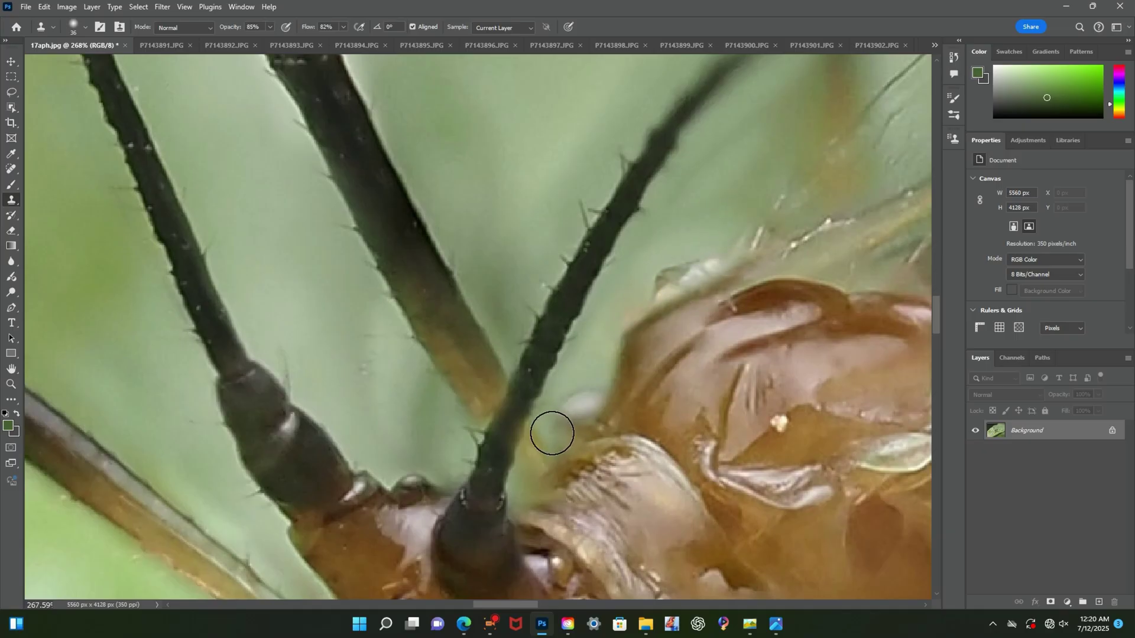
left_click(71, 33)
left_click_drag(77, 63, 72, 63)
left_click(459, 309, "alt")
double_click(11, 384)
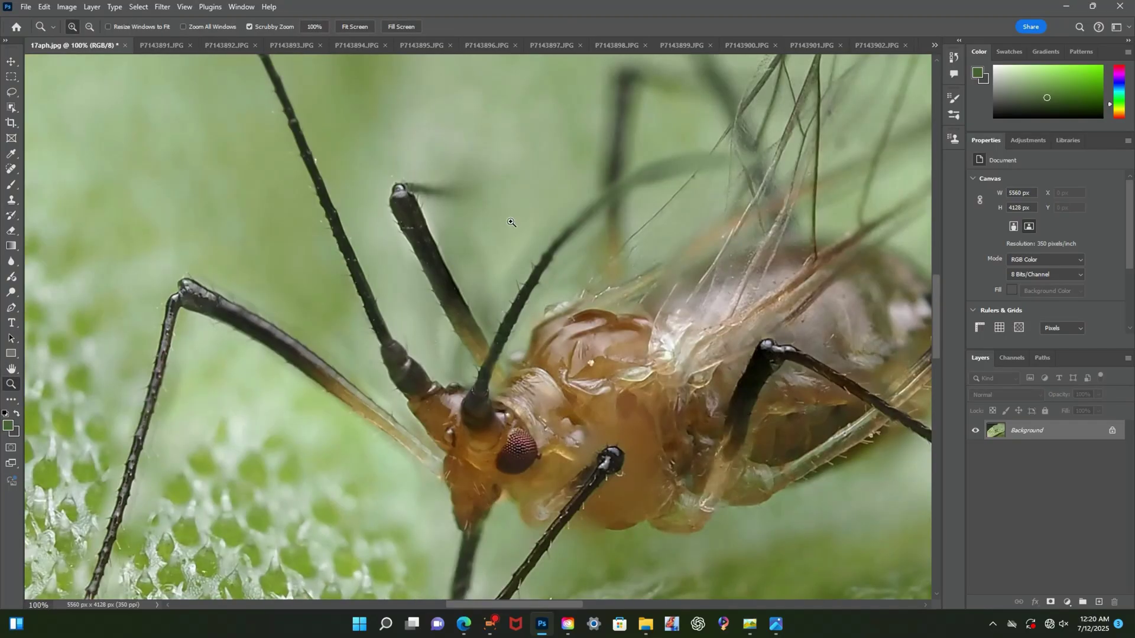
Compare P7143907.JPG and the body around the dark leg joint in P7143904.JPG with the same areas of 17aph.jpg
scroll(645, 199, "up", 1)
left_click(935, 45)
left_click(988, 271)
left_click(935, 45)
left_click(970, 51)
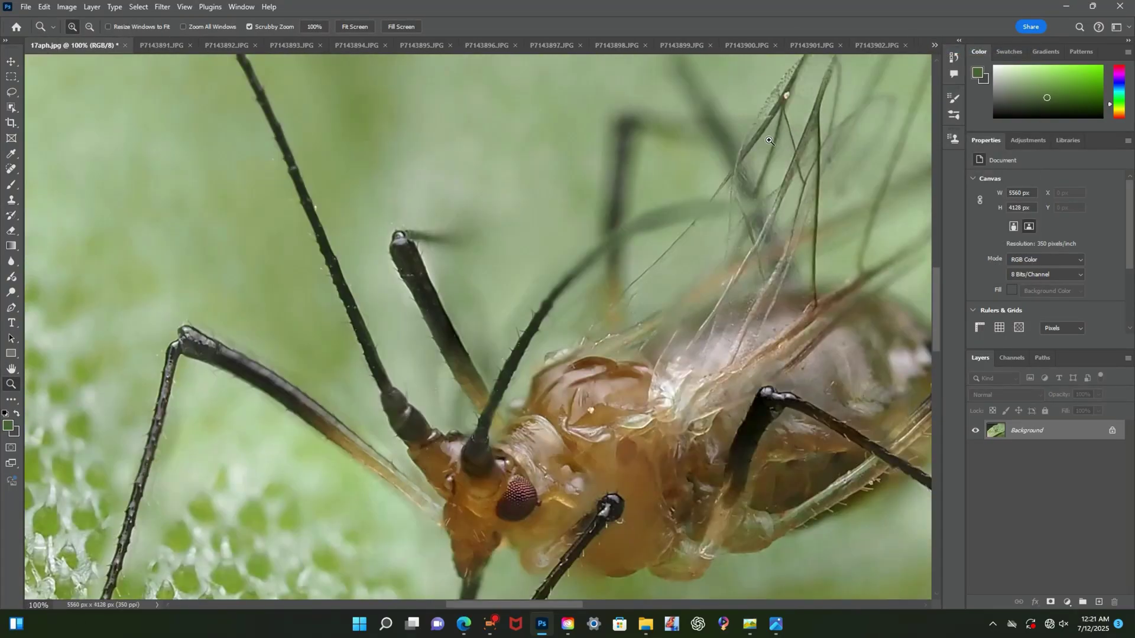
left_click_drag(763, 204, 704, 207)
left_click_drag(857, 248, 899, 252)
left_click_drag(429, 421, 671, 191)
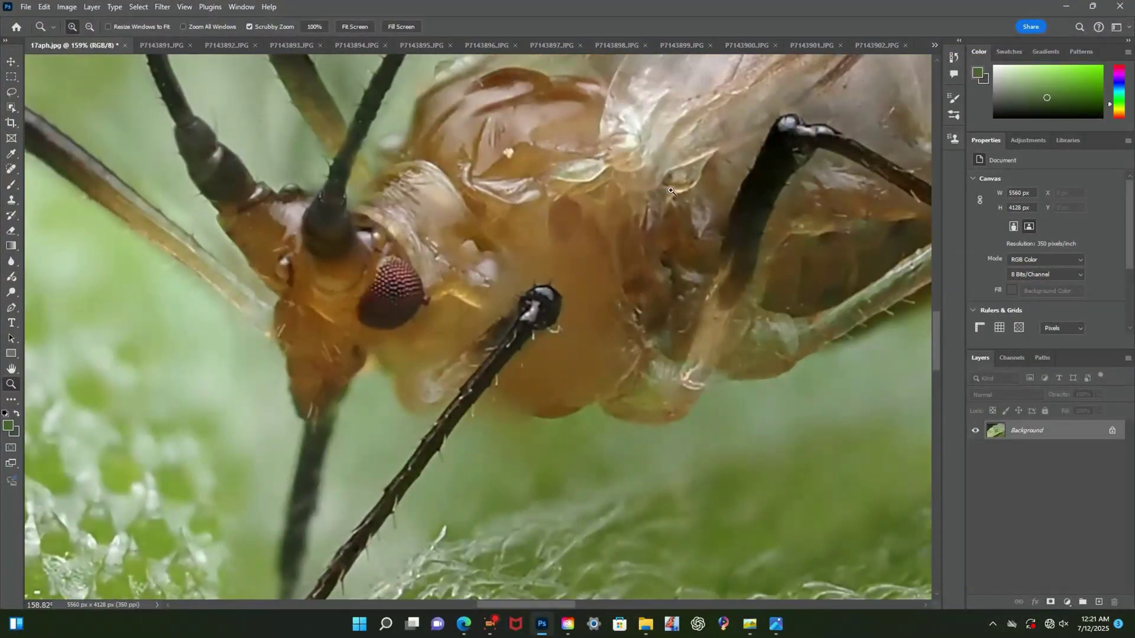
left_click(935, 45)
left_click(987, 232)
left_click_drag(509, 243, 668, 219)
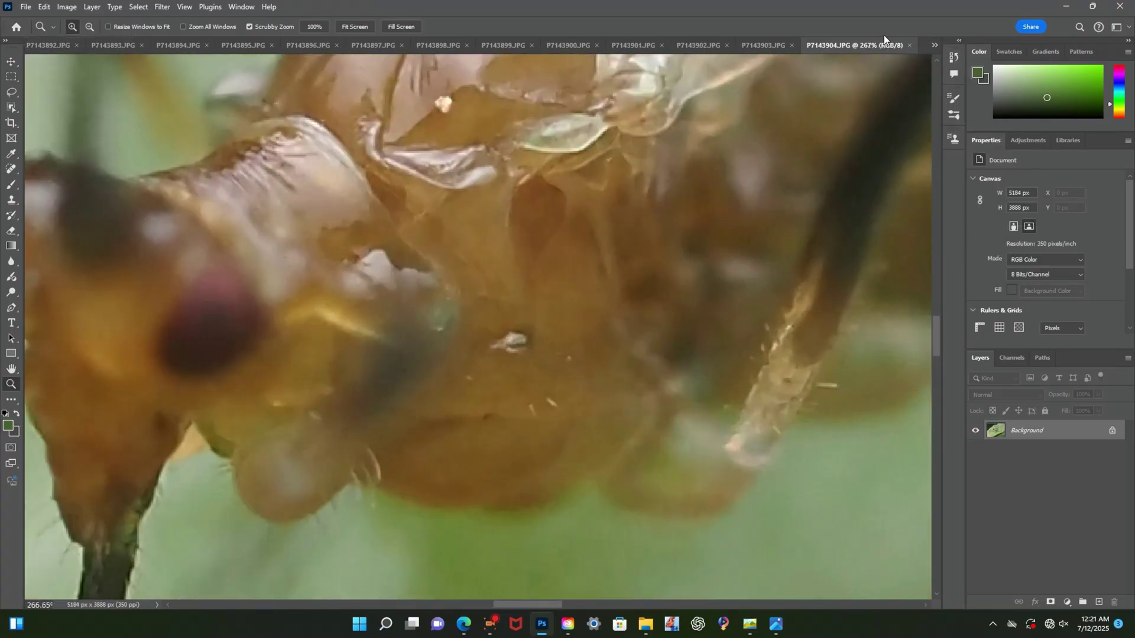
left_click(935, 46)
left_click(967, 50)
Clone the golden body texture around the dark leg joint from P7143904.JPG into 17aph.jpg with a 42 px brush
left_click(934, 45)
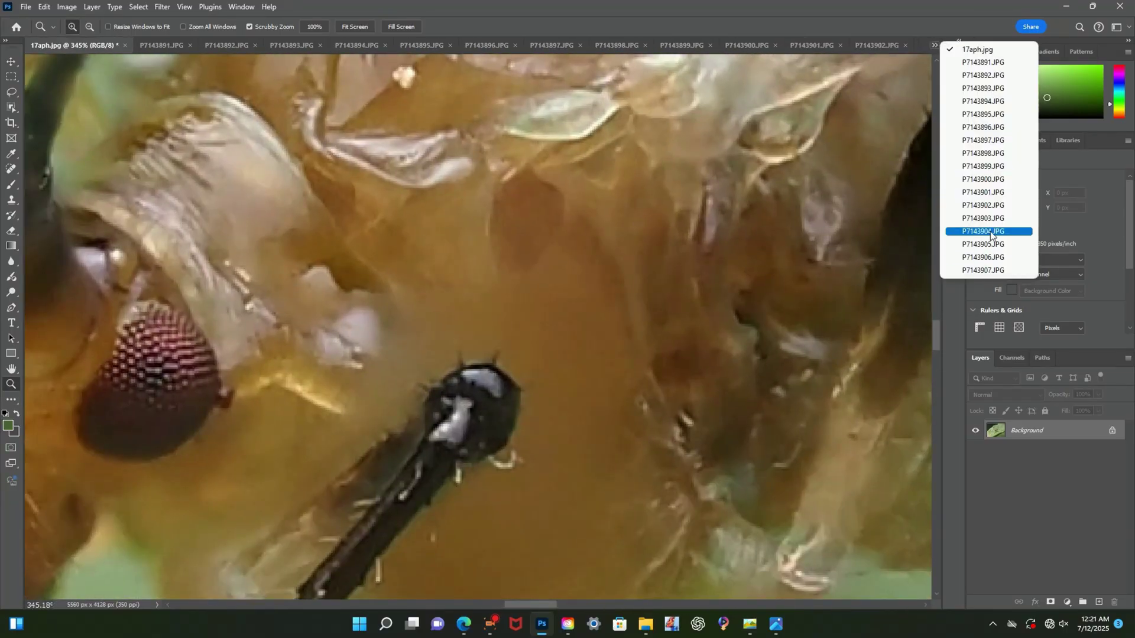
left_click(990, 233)
left_click(13, 201)
left_click(85, 27)
left_click_drag(69, 63, 78, 64)
left_click(528, 191, "alt")
left_click(935, 45)
left_click(972, 51)
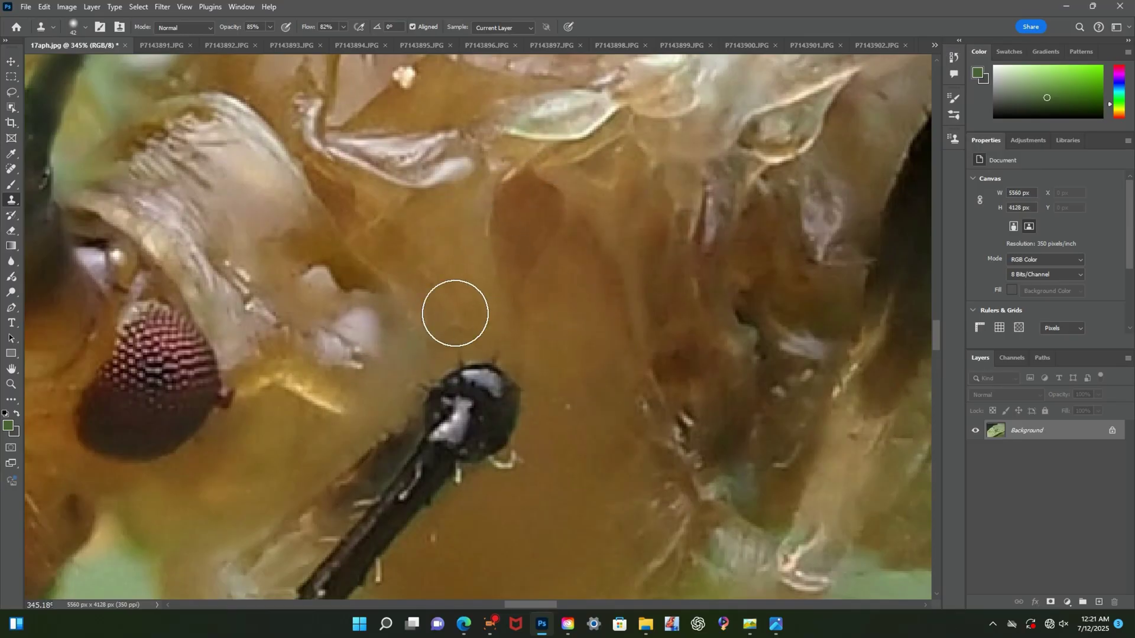
scroll(455, 313, "down", 3)
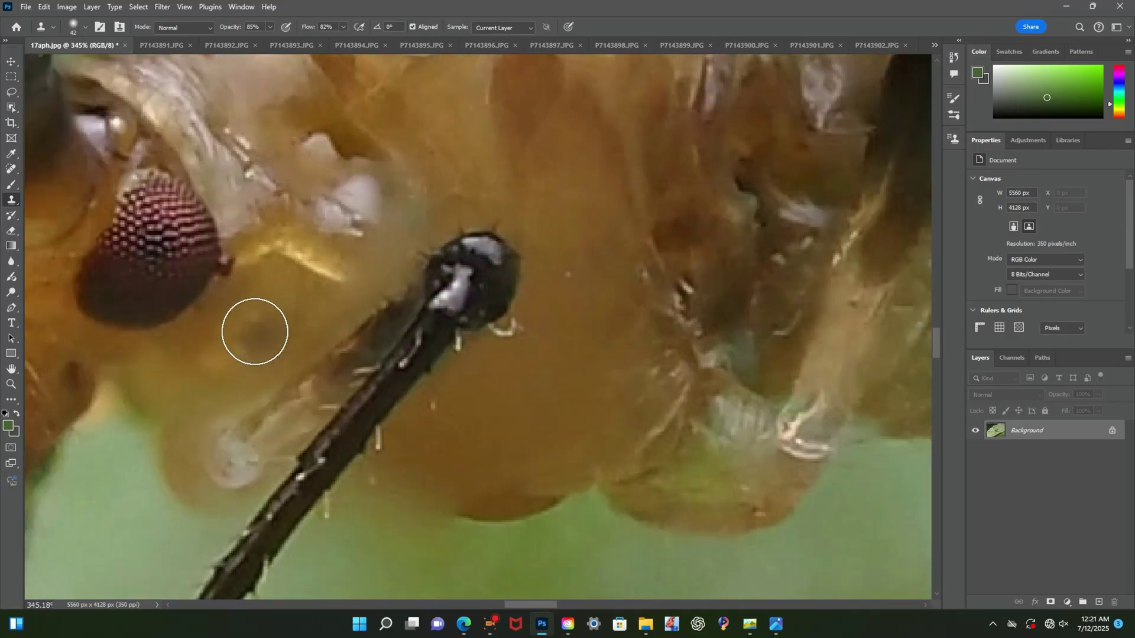
Clone the sharper lobe edge and lower body texture on both sides of the dark leg from P7143904.JPG into 17aph.jpg
left_click(934, 46)
left_click(984, 231)
left_click(527, 231)
left_click(934, 45)
left_click(967, 51)
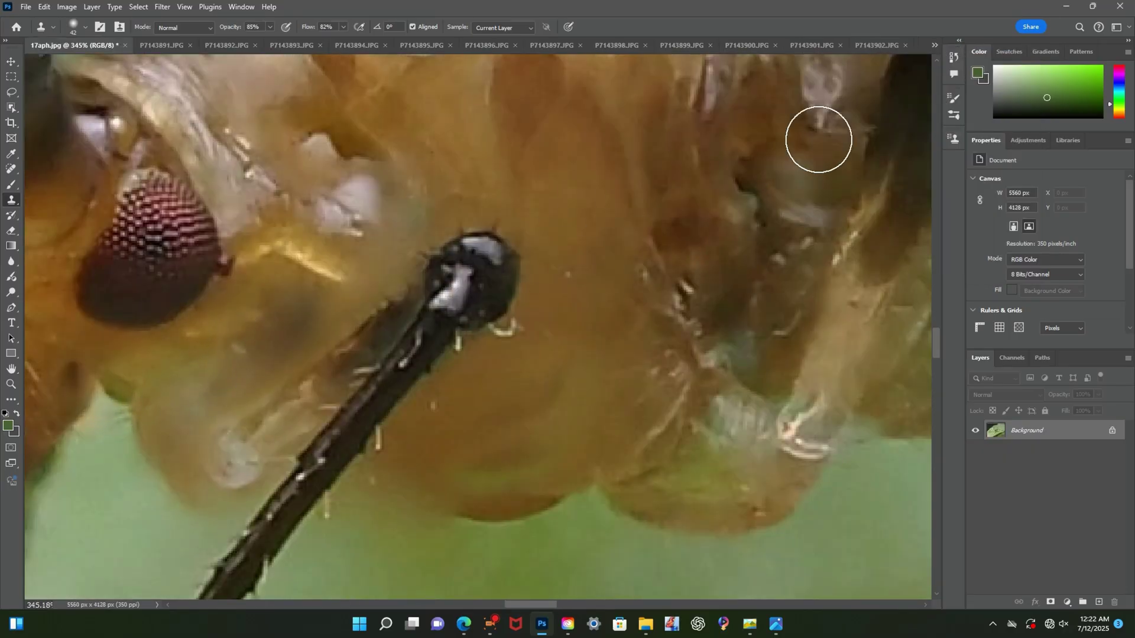
Compare the lower body edge and lobe beneath the eye in P7143903.JPG, P7143904.JPG and P7143905.JPG at high magnification
scroll(819, 139, "down", 1)
left_click(935, 46)
left_click(985, 245)
left_click(531, 230)
left_click(12, 385)
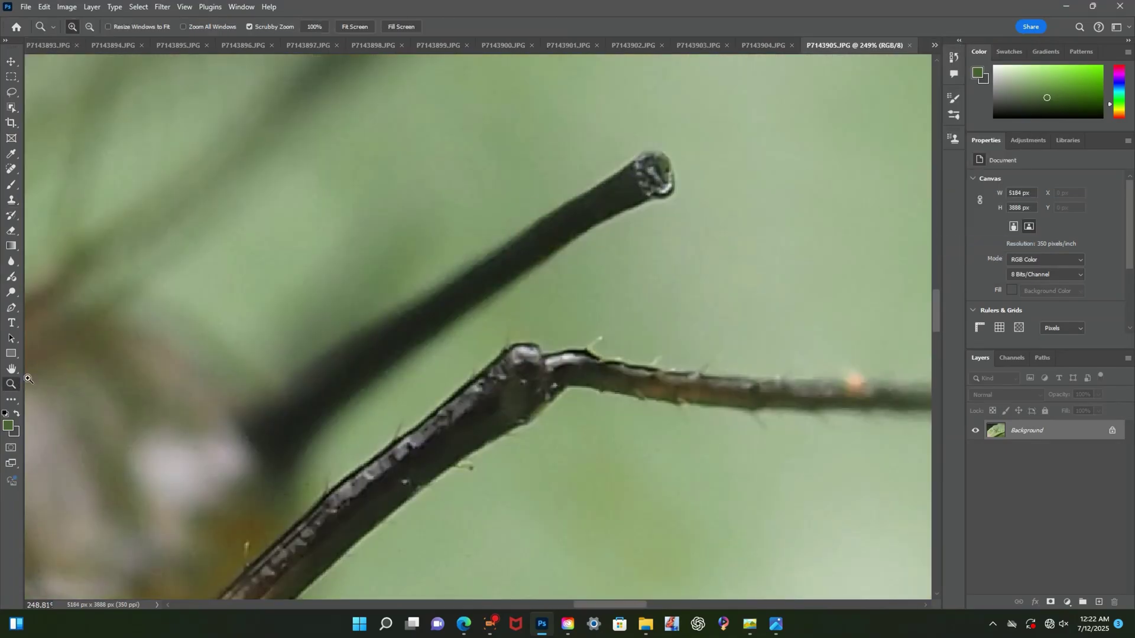
left_click_drag(745, 135, 650, 142)
left_click_drag(253, 425, 340, 364)
left_click(764, 45)
left_click(714, 45)
left_click_drag(449, 349, 556, 349)
left_click(813, 46)
scroll(370, 256, "up", 3)
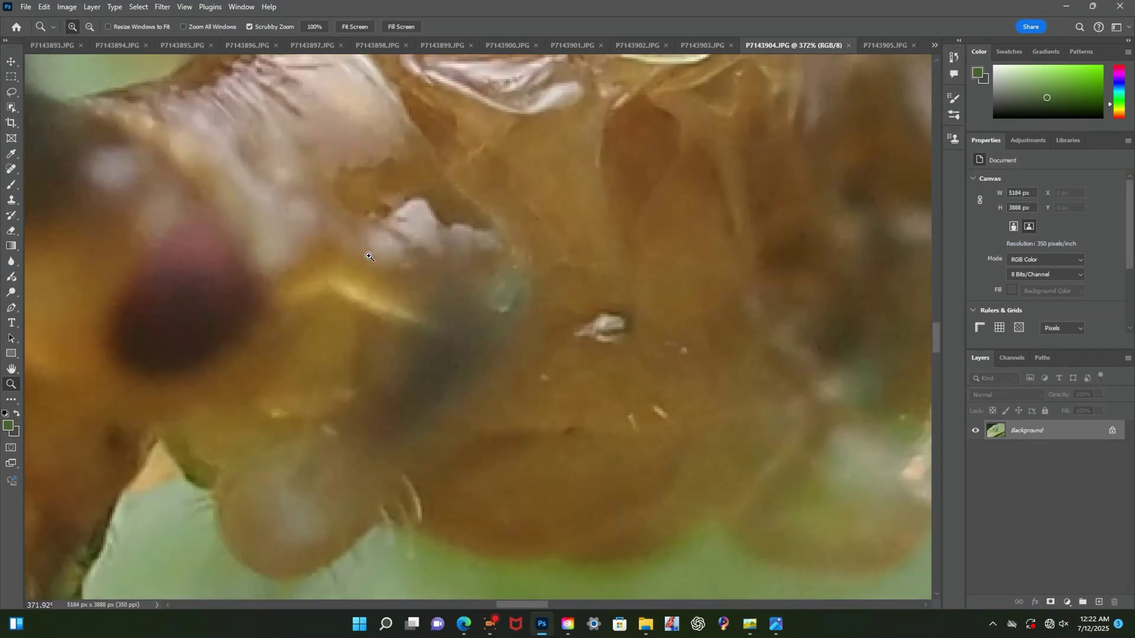
scroll(370, 256, "down", 3)
left_click(712, 45)
left_click(831, 45)
left_click(869, 45)
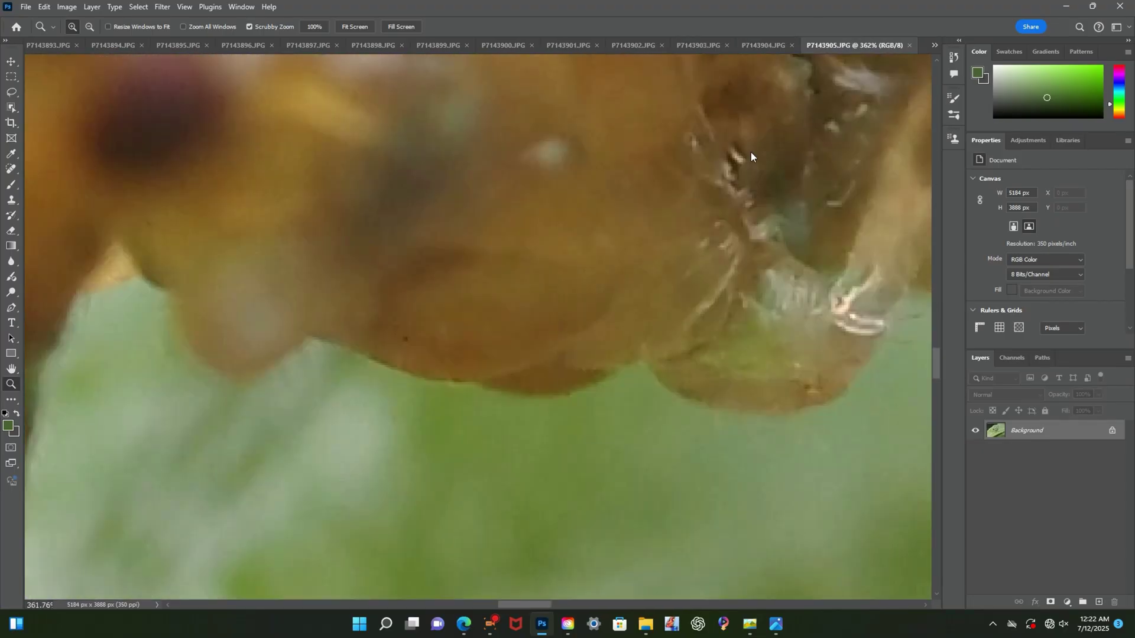
Clone the sharper lower body edge beside the dark leg from P7143905.JPG into 17aph.jpg
key("ctrl+Tab")
left_click(935, 45)
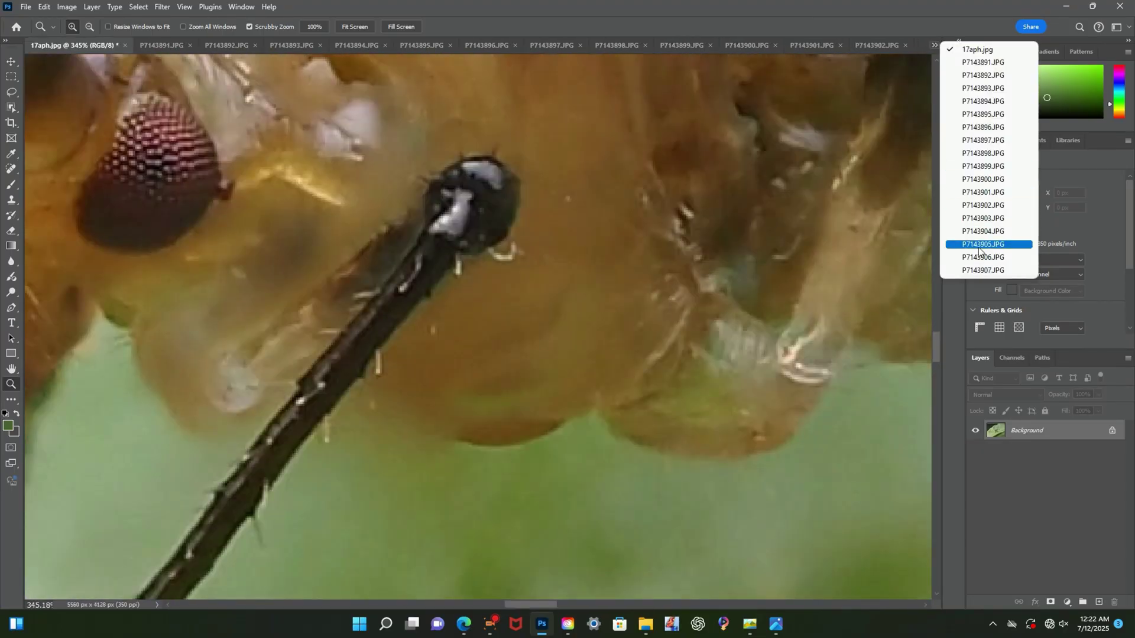
left_click(978, 247)
key("s")
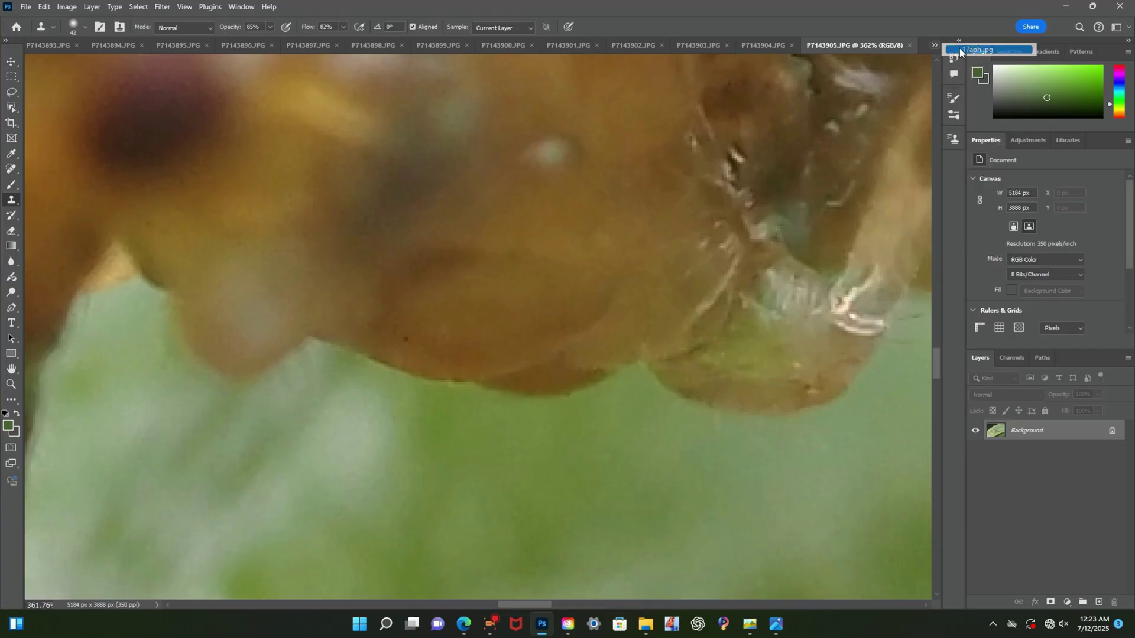
left_click(960, 49)
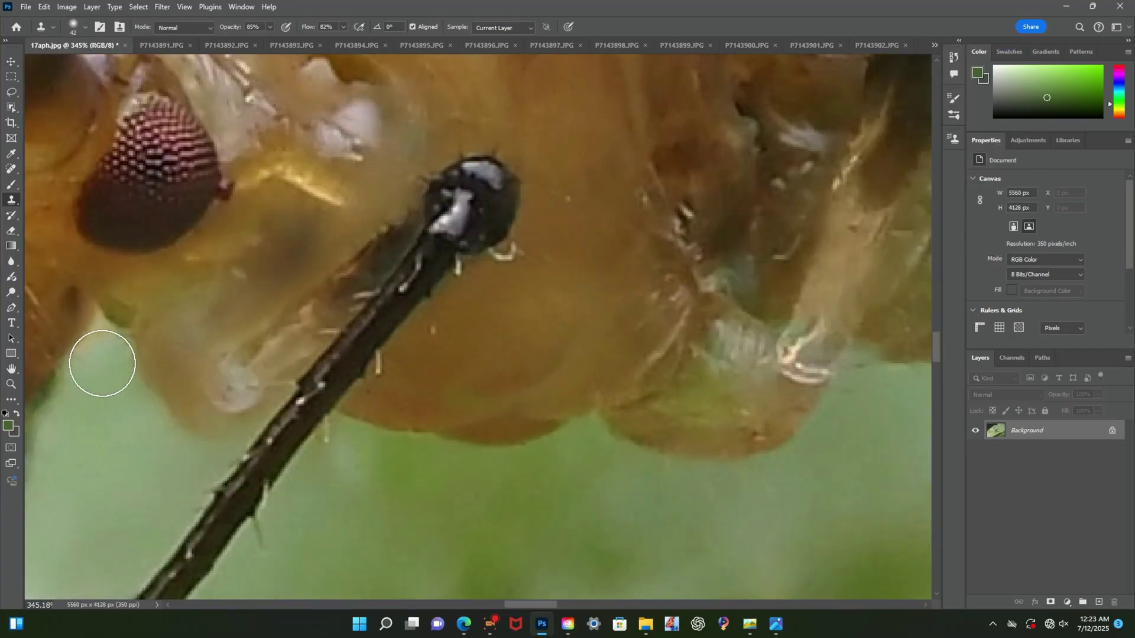
Clone the sharp outline of the rounded lobe beneath the eye and its surrounding background from P7143904.JPG into 17aph.jpg
left_click(935, 45)
left_click(985, 233)
left_click(508, 231)
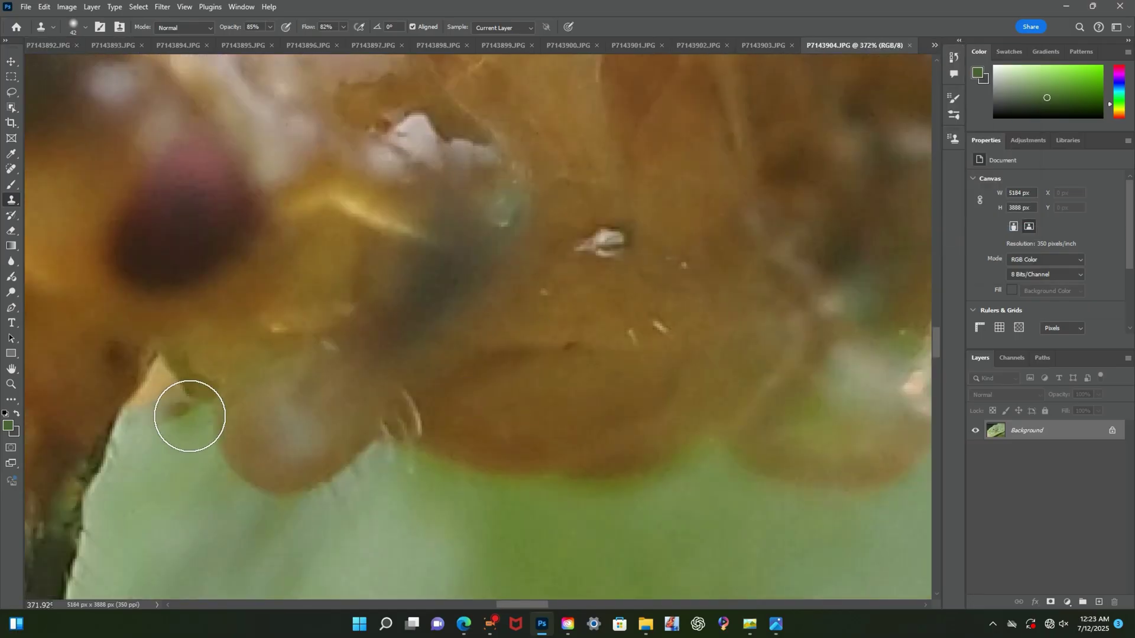
key("ctrl+Tab")
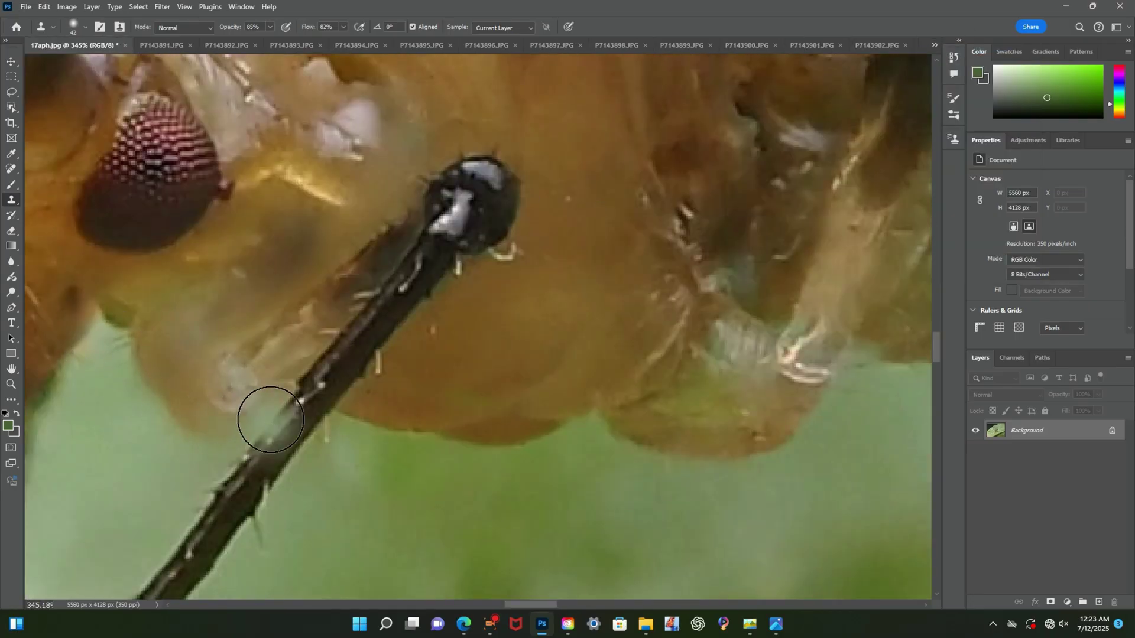
left_click(935, 45)
left_click(983, 231)
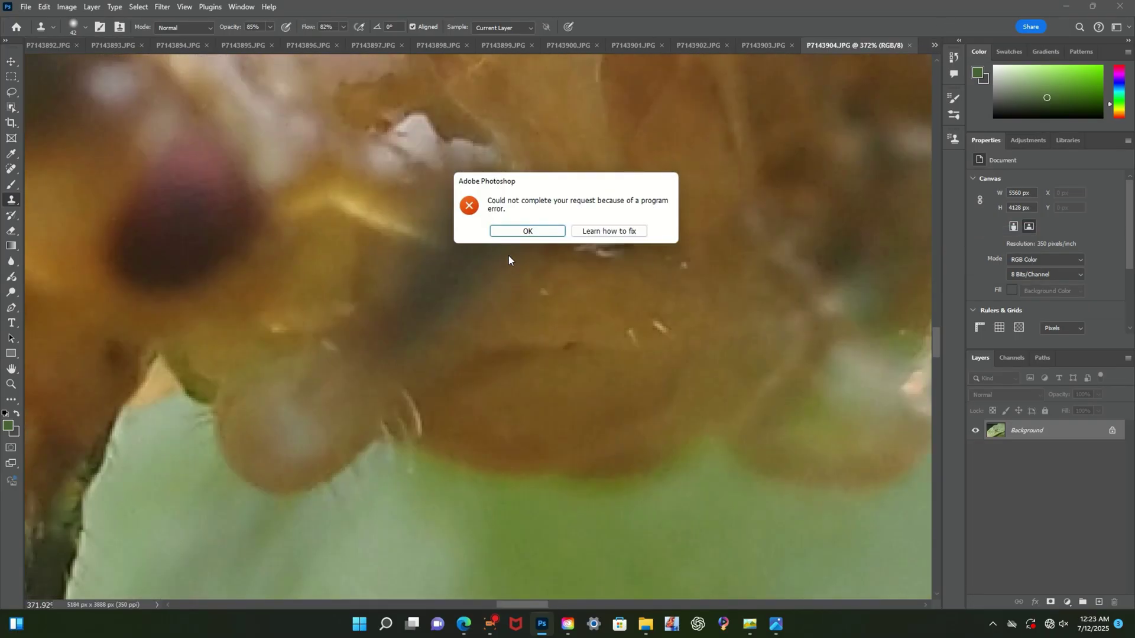
left_click(520, 232)
left_click(935, 46)
left_click(970, 56)
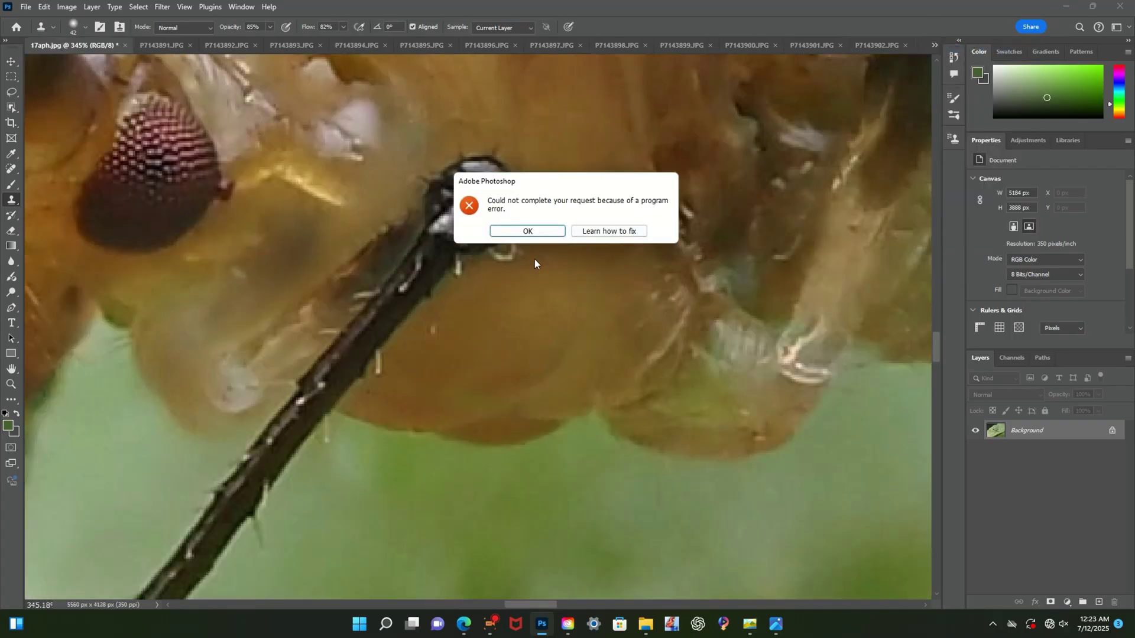
left_click(526, 231)
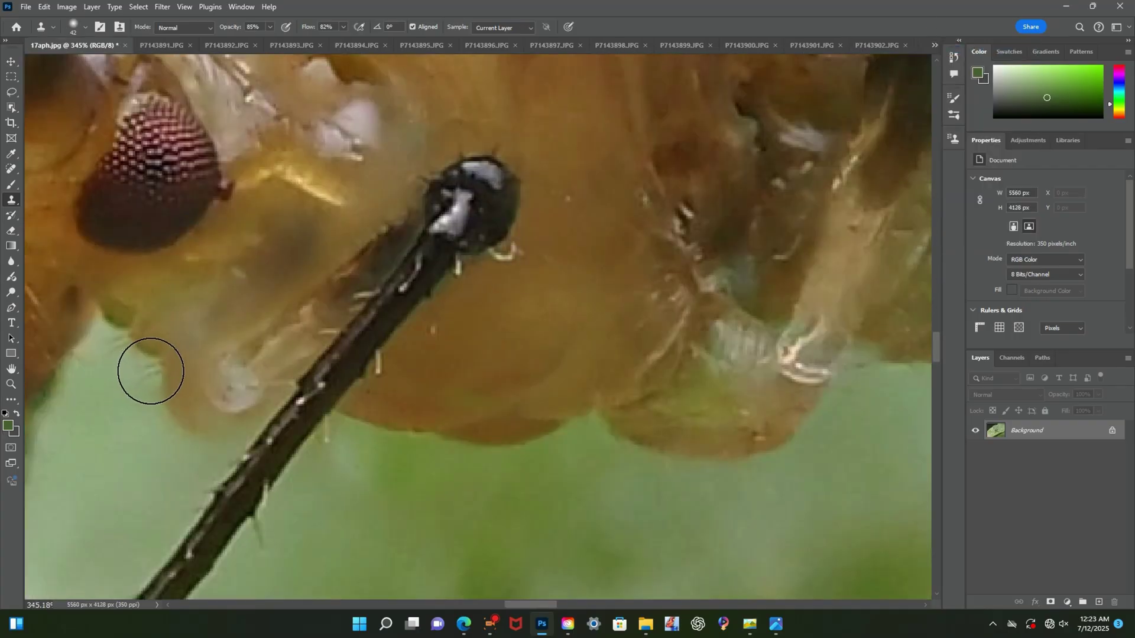
left_click(45, 7)
left_click(58, 21)
left_click_drag(186, 419, 273, 408)
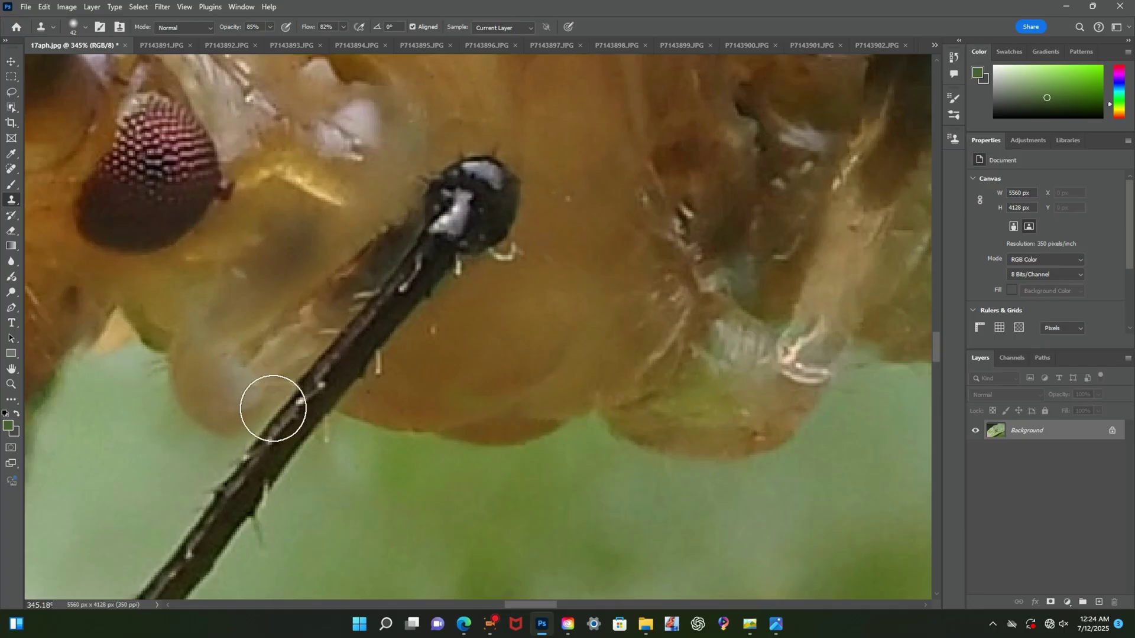
Compare the lobe and golden area beside the eye in P7143903.JPG and 17aph.jpg at high magnification
left_click(935, 45)
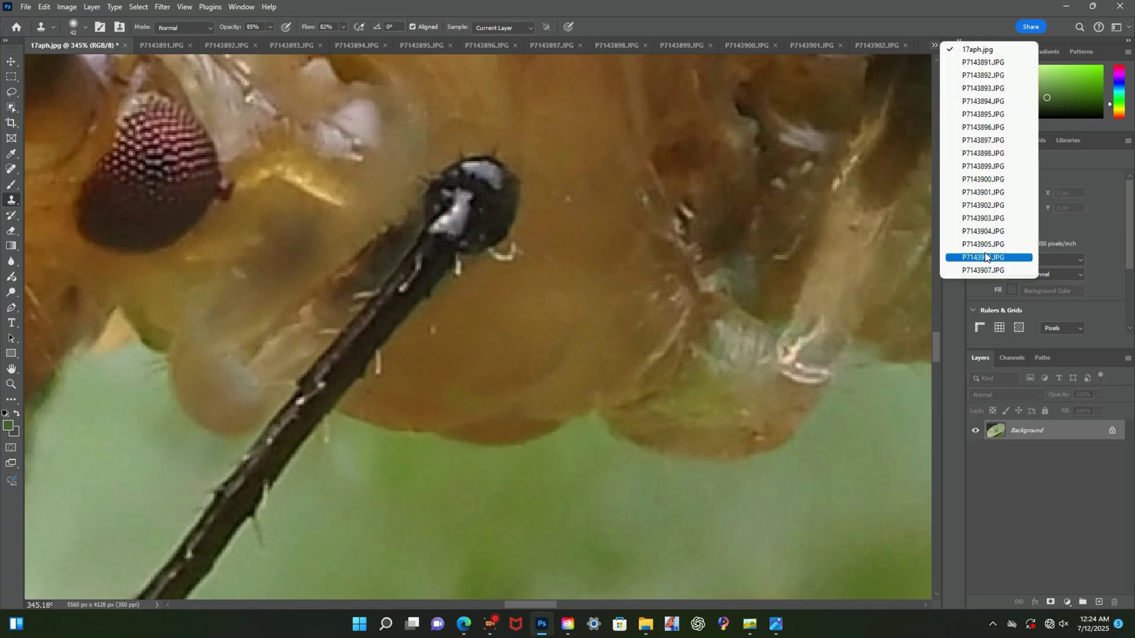
left_click(979, 255)
left_click(520, 231)
left_click(12, 384)
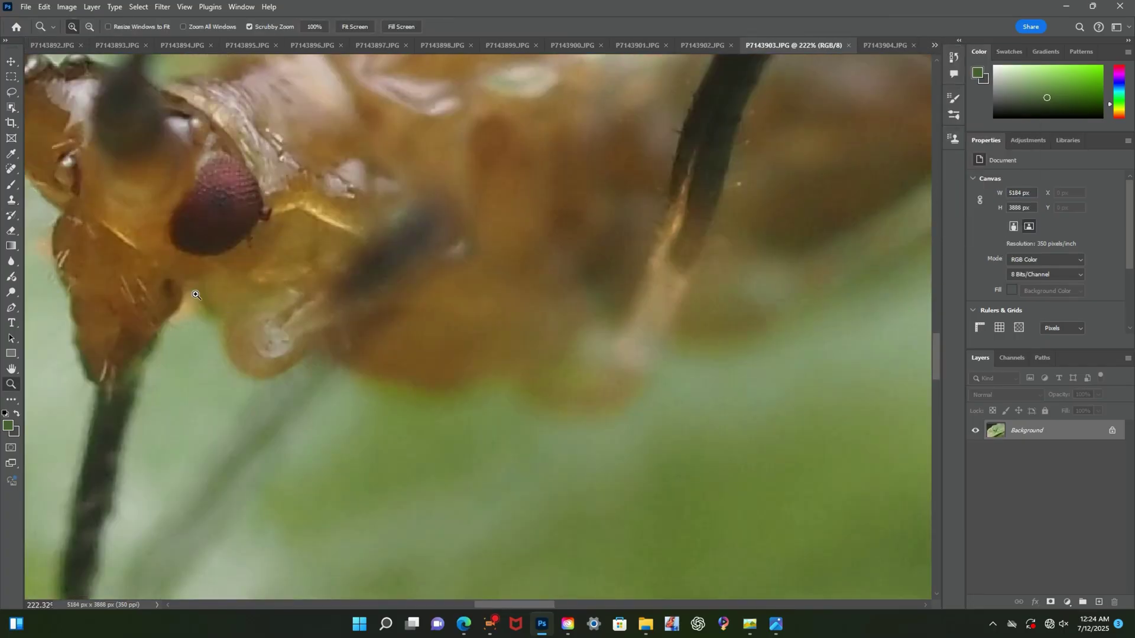
left_click(326, 244)
left_click(326, 244)
left_click(935, 45)
left_click(970, 54)
left_click(347, 248)
left_click(935, 45)
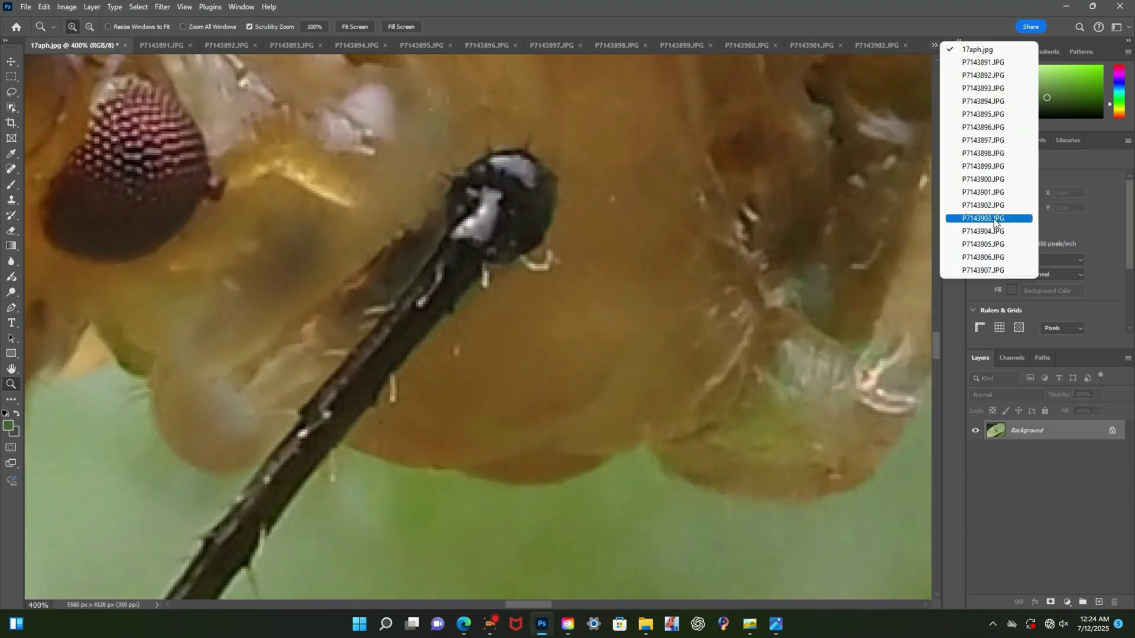
Sample the body detail beside the eye in P7143903.JPG as the clone source and return to 17aph.jpg
left_click(995, 219)
left_click(935, 45)
left_click(983, 219)
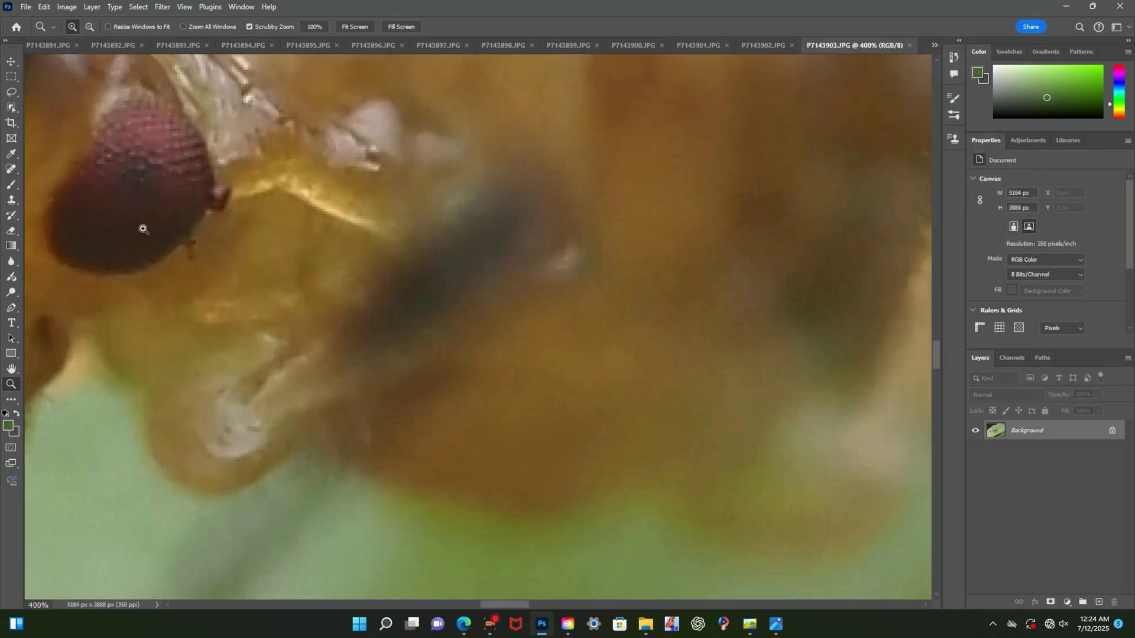
left_click(11, 200)
left_click(335, 181, "alt")
left_click(933, 47)
left_click(962, 49)
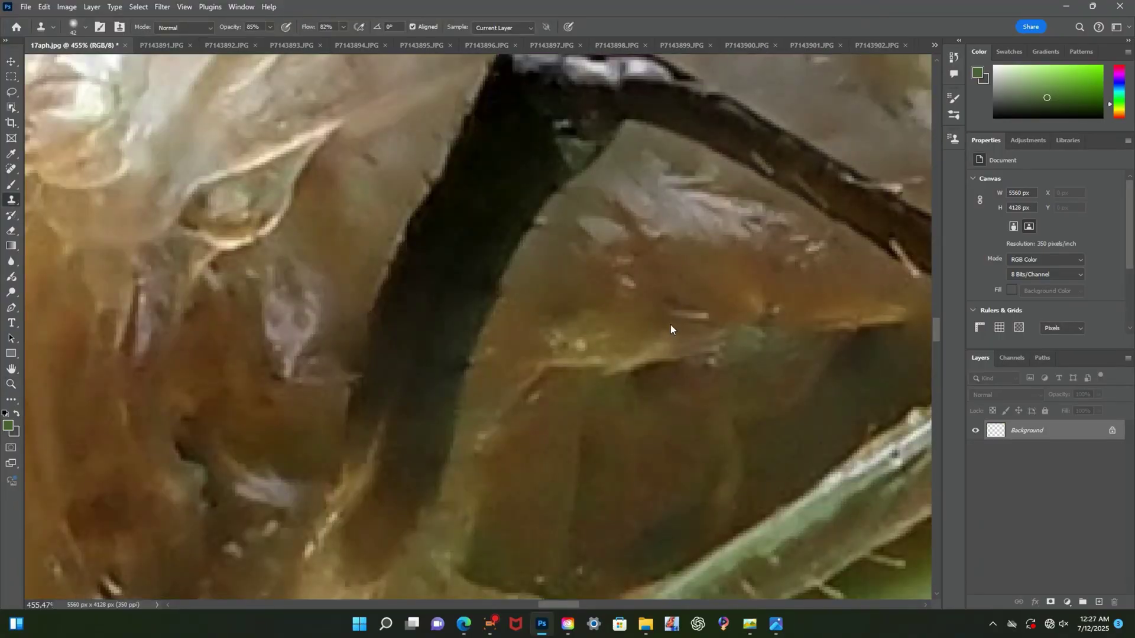
Clone sharper texture along the golden body ridge between the dark leg segments of 17aph.jpg with a 27 px brush
scroll(671, 322, "down", 1)
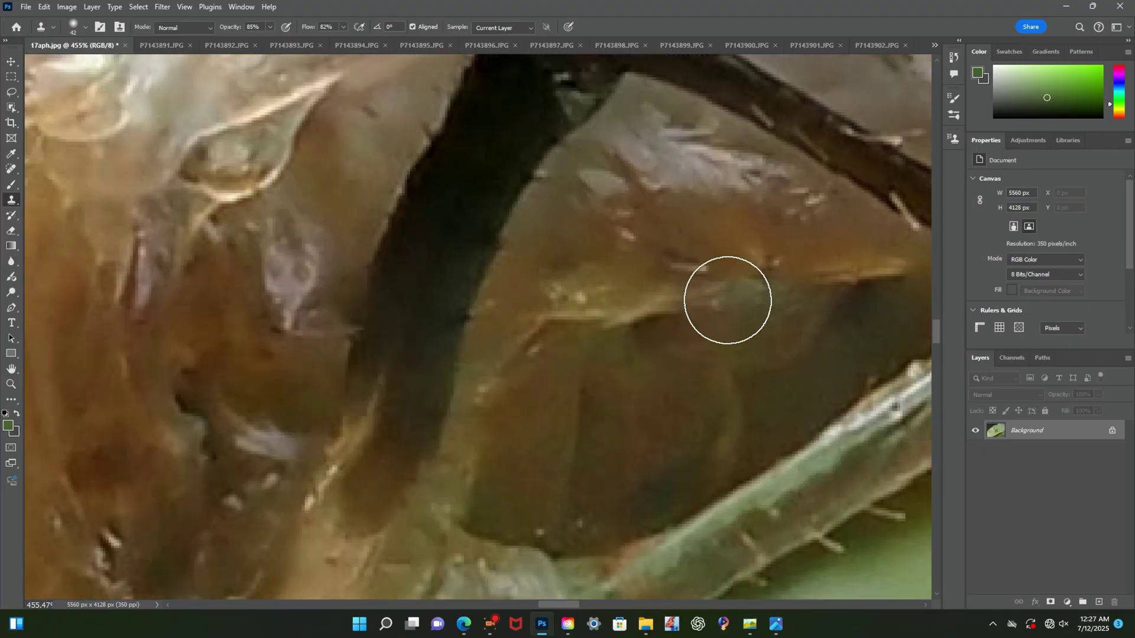
left_click(70, 26)
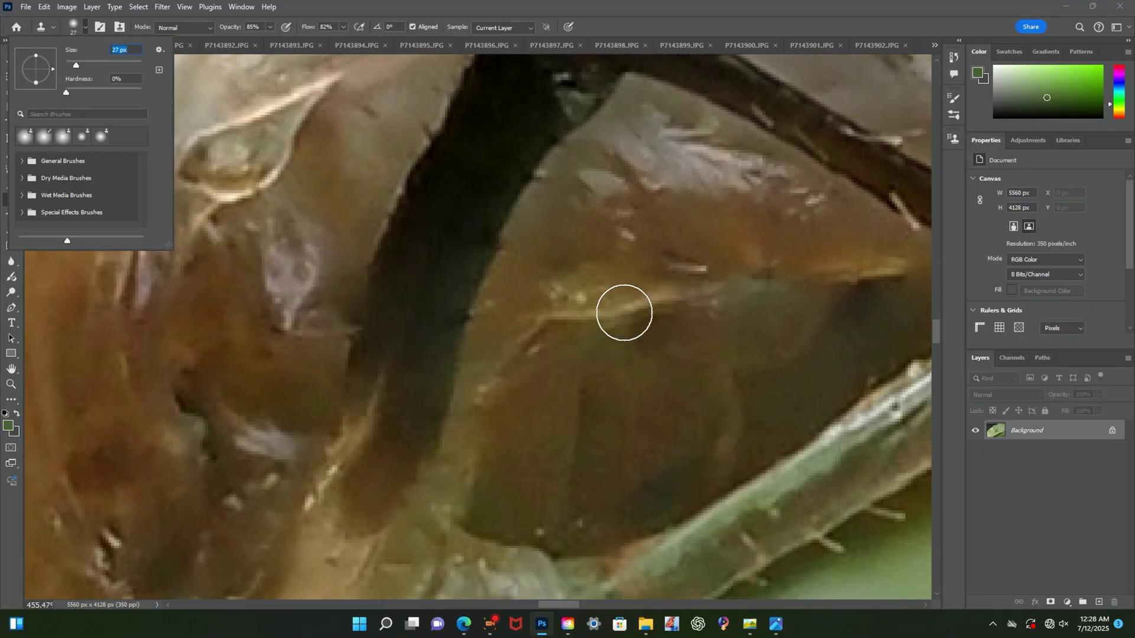
left_click(628, 312)
left_click_drag(570, 243, 570, 202)
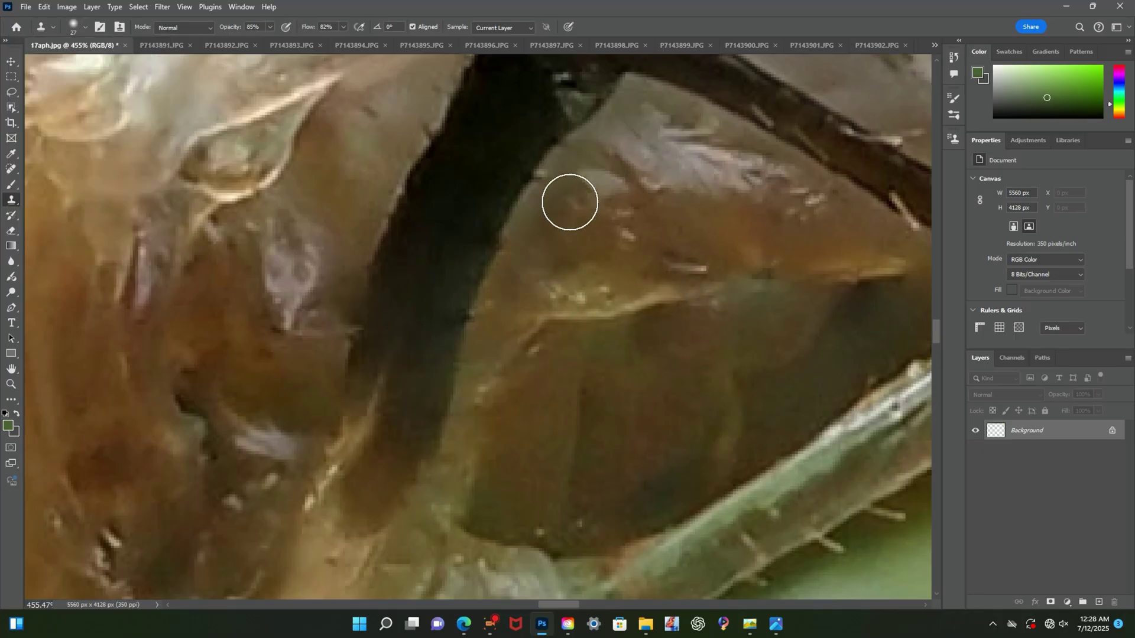
scroll(786, 370, "right", 4)
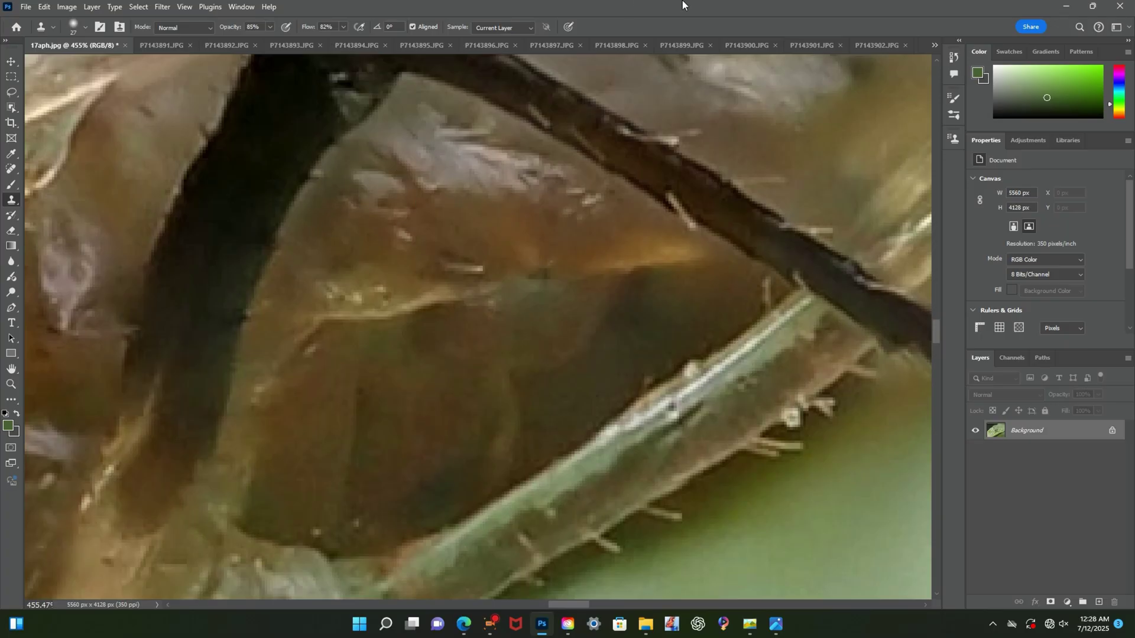
left_click(101, 255)
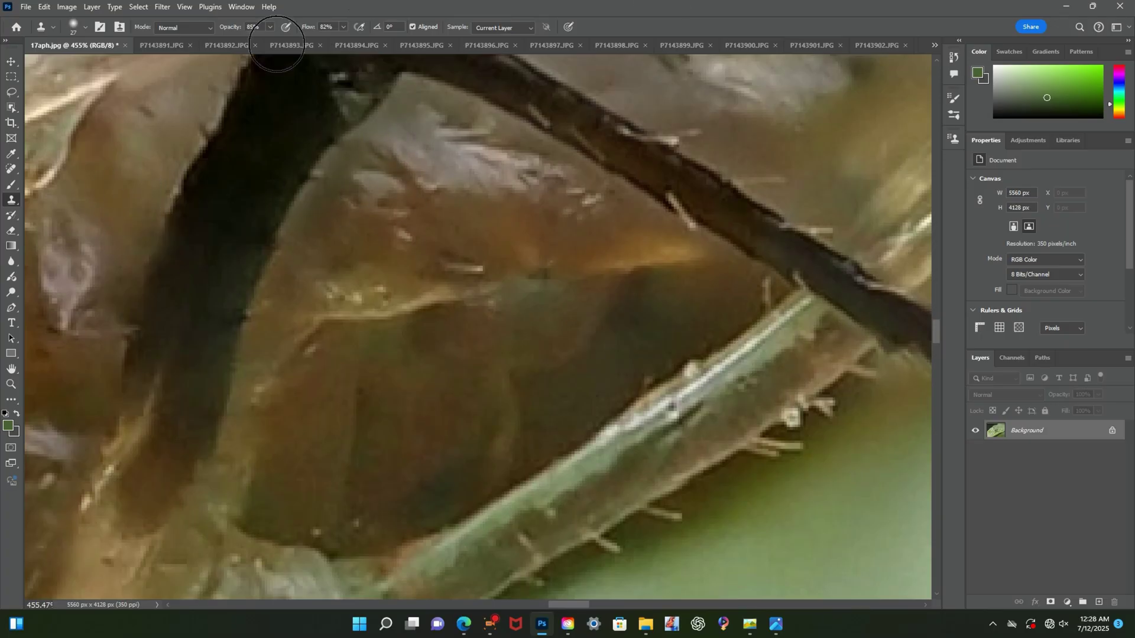
scroll(106, 210, "up", 1)
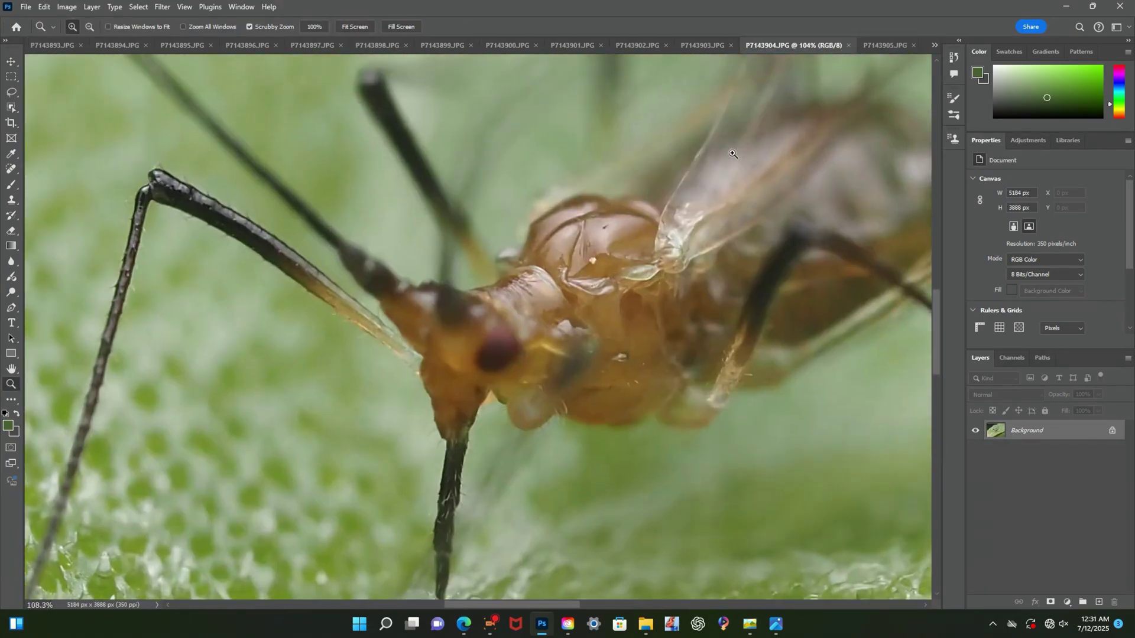
Compare the wing base across the frames and clone its sharp edge vein from P7143905.JPG into 17aph.jpg
left_click(934, 45)
left_click(982, 53)
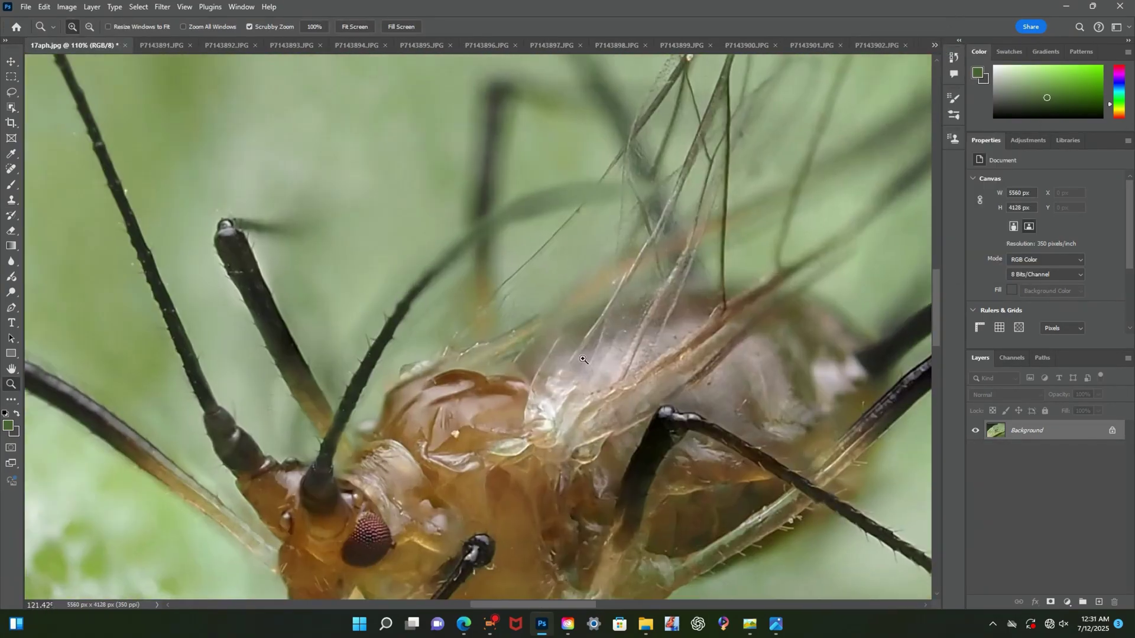
left_click(935, 44)
left_click(983, 232)
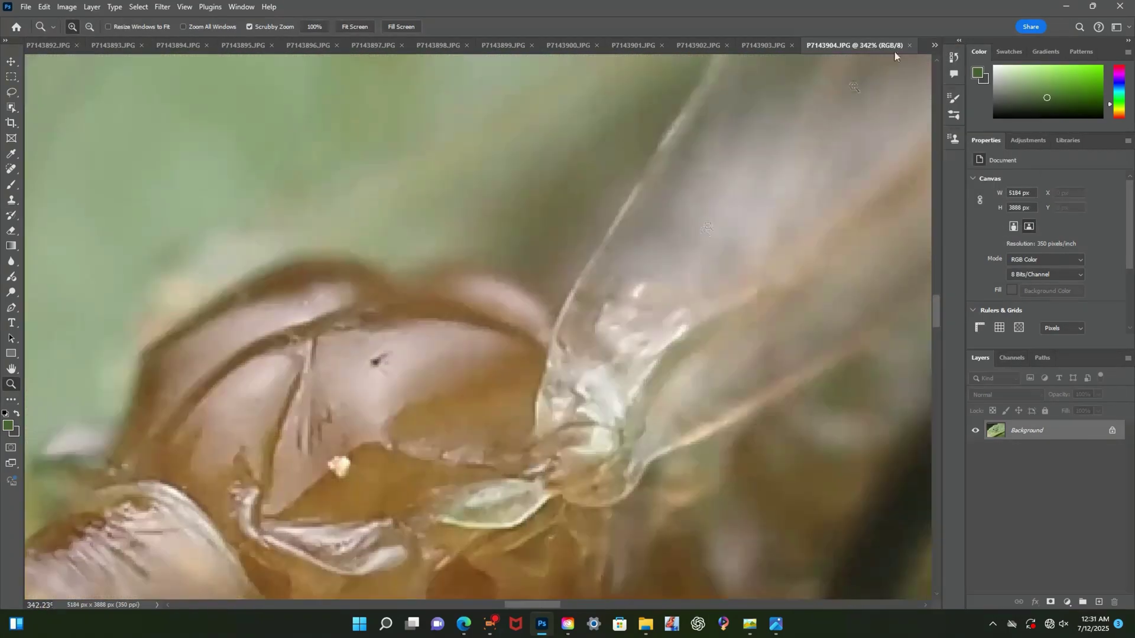
left_click(934, 44)
left_click(982, 244)
left_click_drag(608, 312, 424, 278)
key("s")
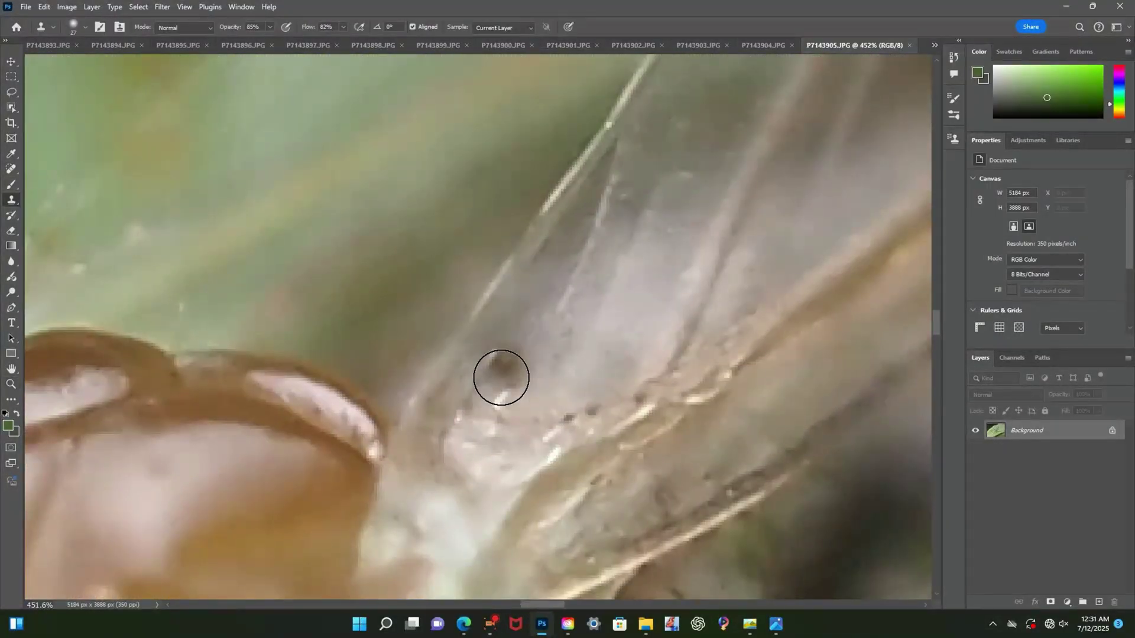
left_click(935, 45)
left_click(981, 53)
left_click(556, 230)
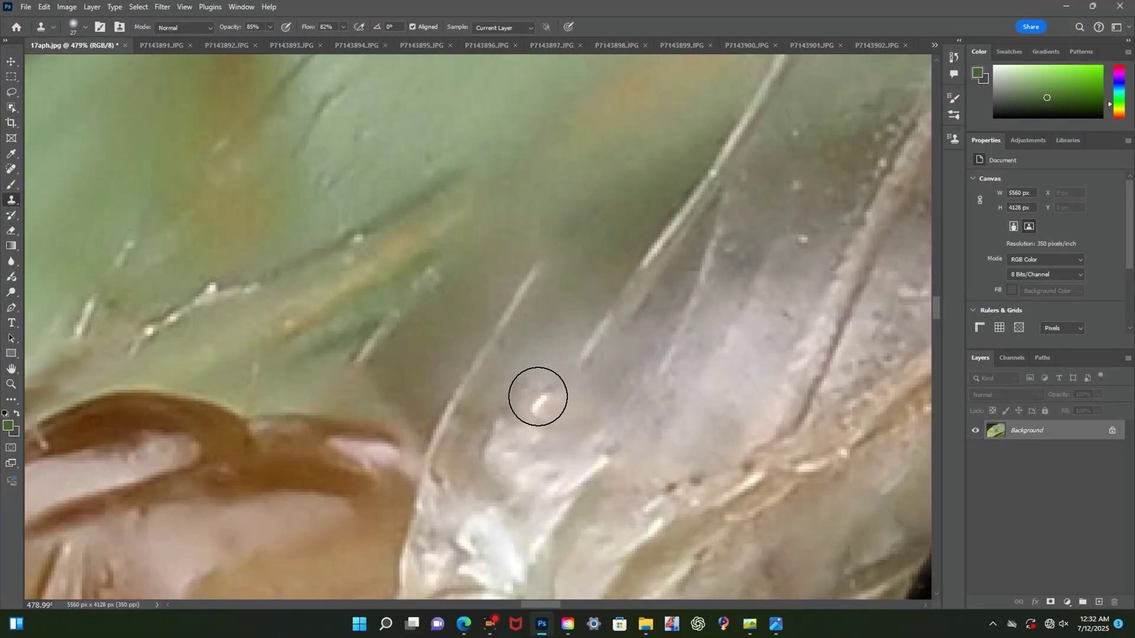
mouse_move(537, 276)
left_mouse_down()
mouse_move(567, 227)
mouse_move(632, 207)
mouse_move(617, 299)
mouse_move(710, 256)
mouse_move(743, 200)
left_mouse_up()
Extend the thin wing vein upward from the wing base in 17aph.jpg and clone over the blurred area around it
scroll(620, 299, "up", 1)
scroll(639, 323, "up", 1)
double_click(11, 384)
left_click(547, 304)
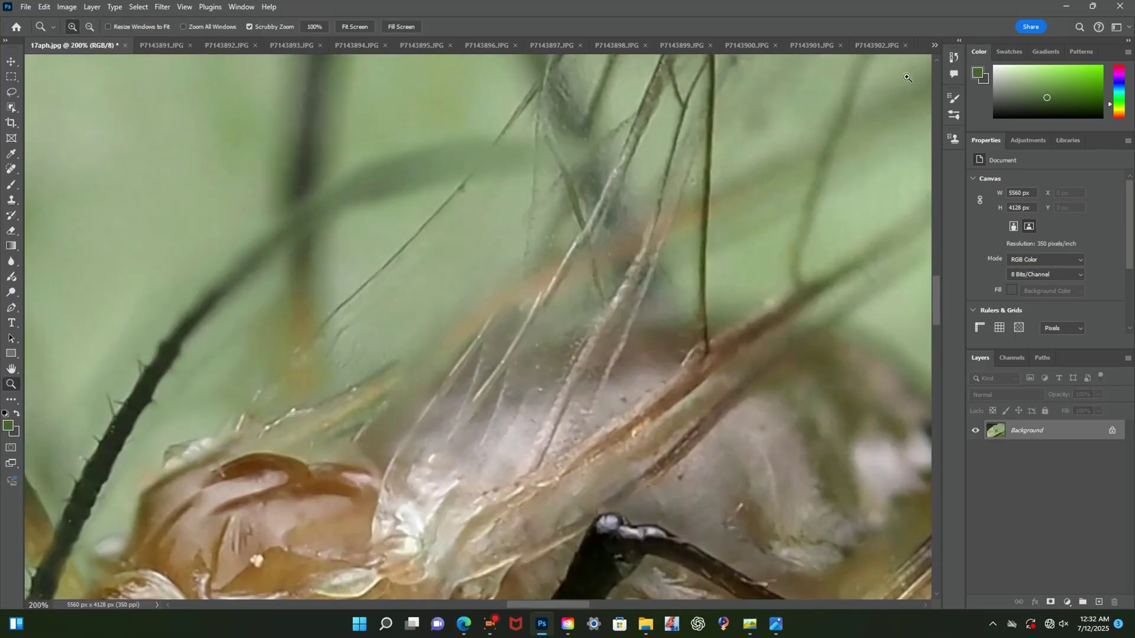
left_click(546, 304)
left_click(547, 304)
key("s")
left_click_drag(480, 267, 467, 319)
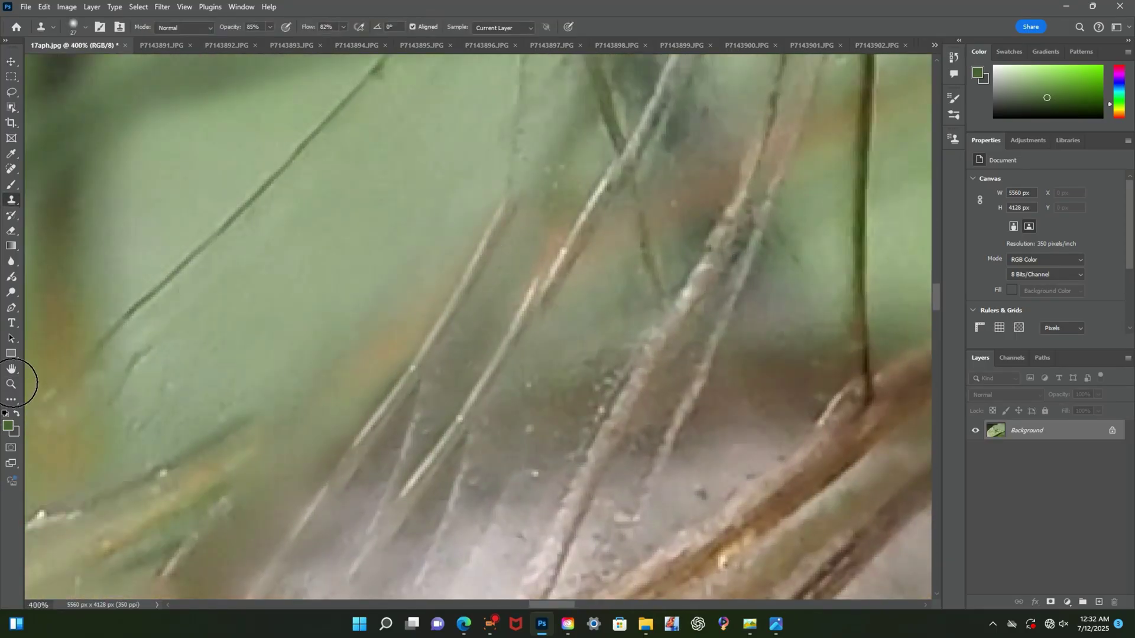
double_click(11, 384)
left_click(501, 310)
left_click(501, 309)
key("s")
left_click_drag(470, 366, 421, 396)
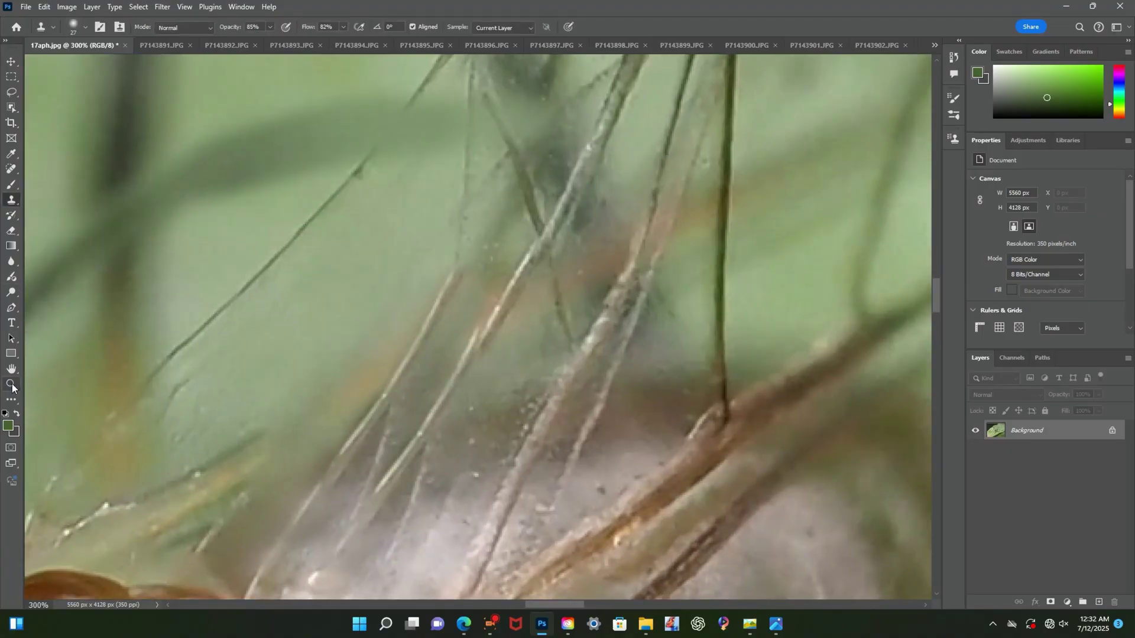
Compare the brown thorax and its outer edge in 17aph.jpg with P7143907.JPG and P7143906.JPG
left_click(11, 385)
scroll(596, 239, "down", 3)
scroll(596, 240, "up", 3)
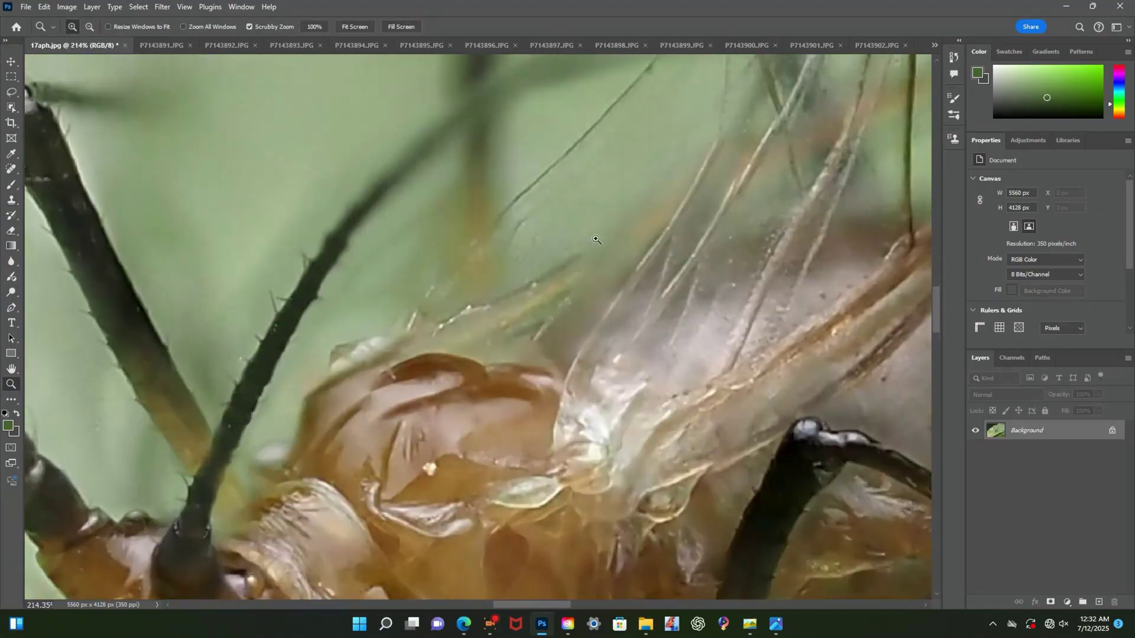
key("ctrl+shift+Tab")
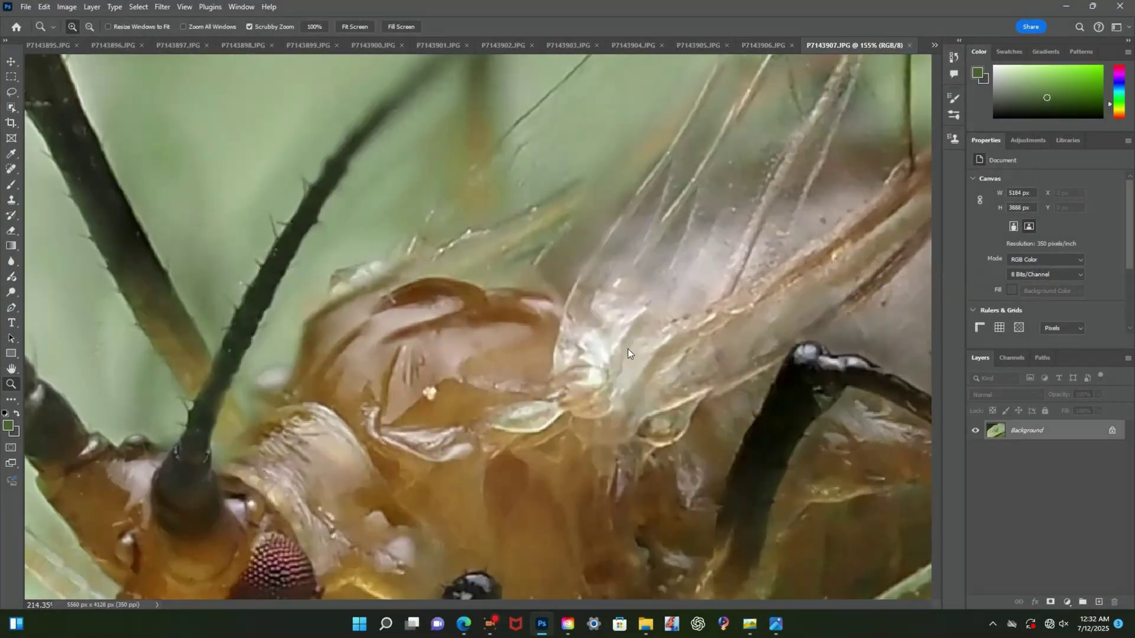
key("ctrl+shift+Tab")
key("ctrl+shift+Tab")
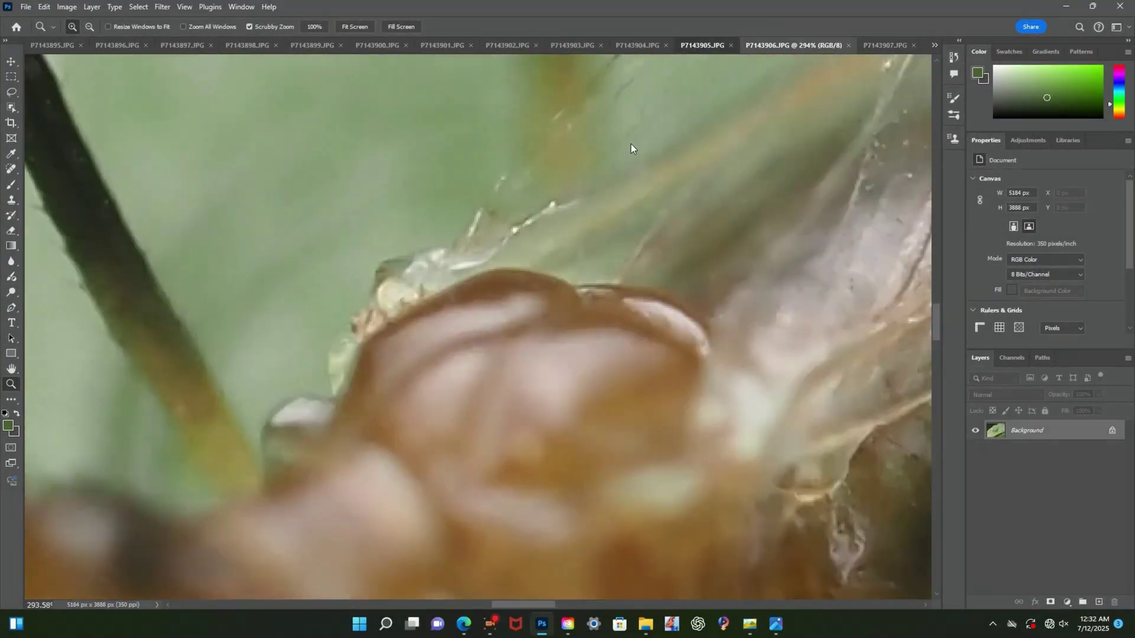
left_click(935, 45)
left_click(946, 48)
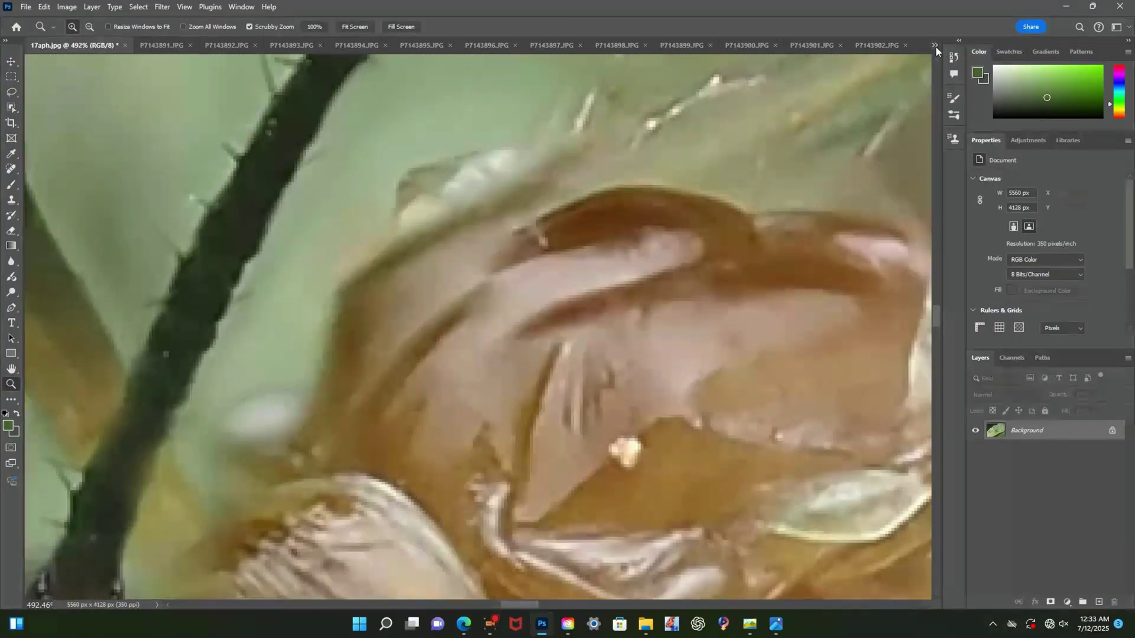
Clone the sharp whitish bump beside the brown thorax from P7143905.JPG into 17aph.jpg with the 27 px brush
left_click(935, 46)
left_click(983, 244)
key("s")
left_click(472, 311, "alt")
left_click(935, 46)
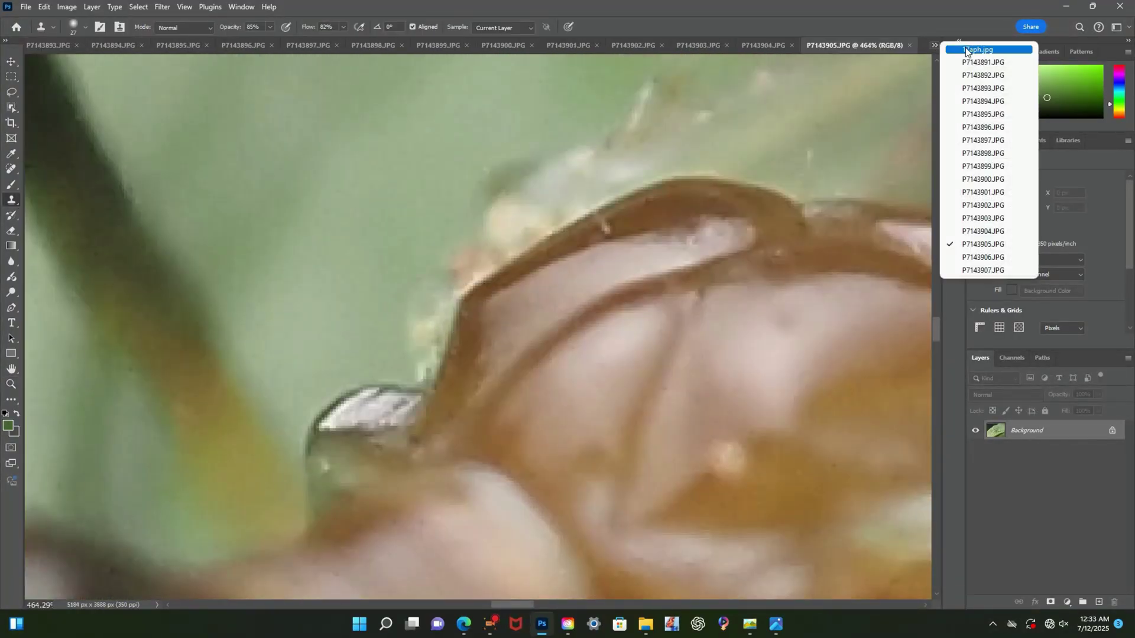
left_click(966, 51)
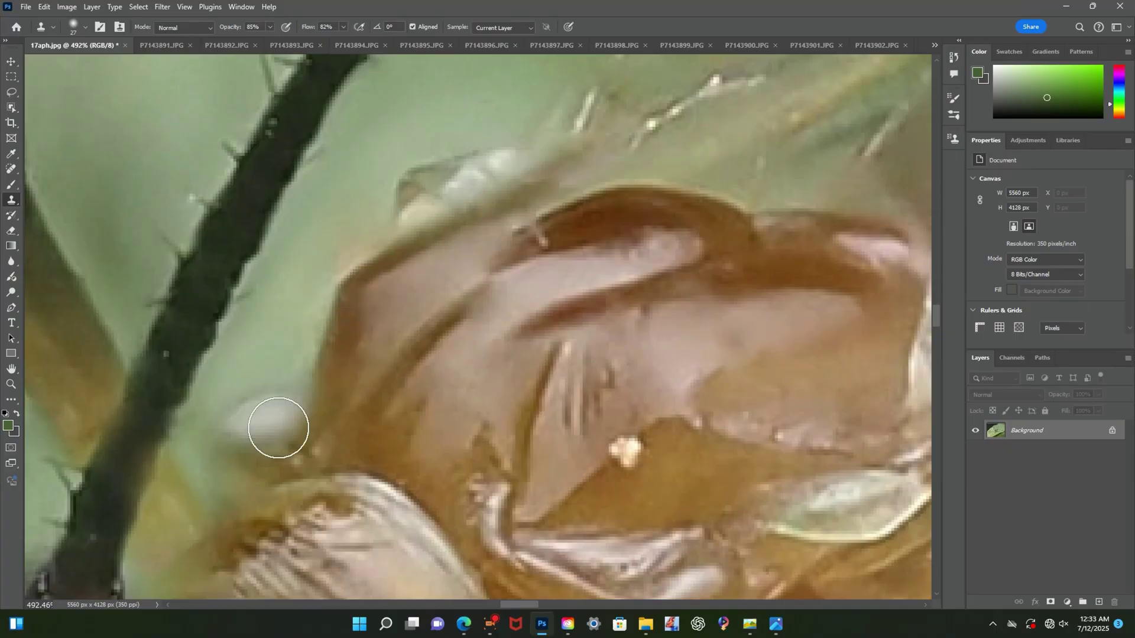
mouse_move(279, 428)
left_mouse_down()
mouse_move(241, 436)
mouse_move(263, 410)
mouse_move(233, 443)
left_mouse_up()
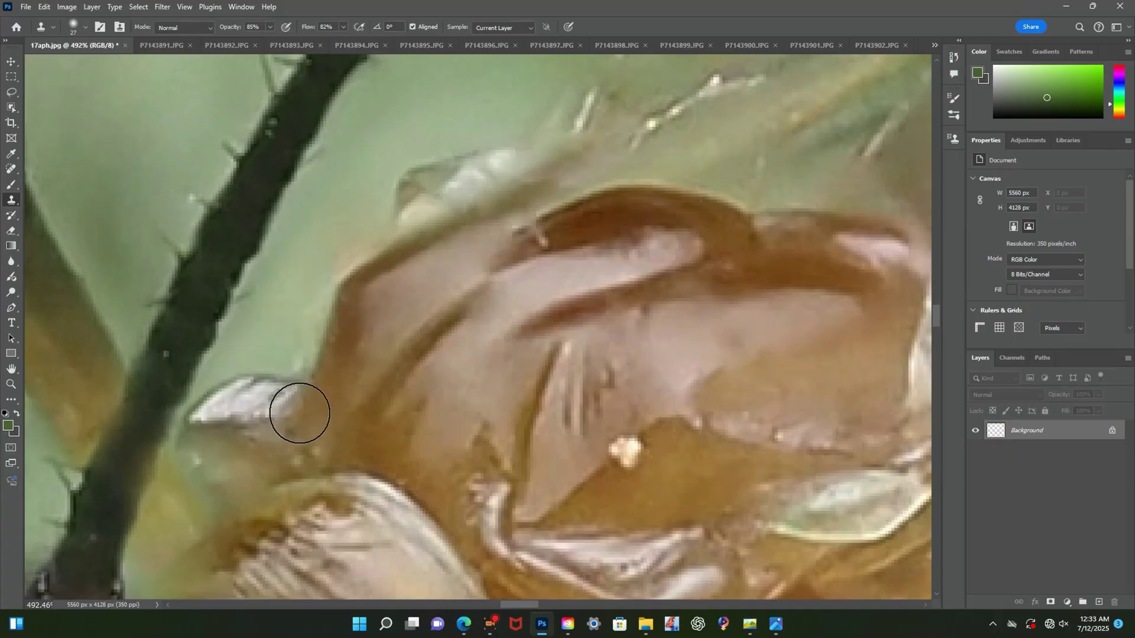
left_click(935, 46)
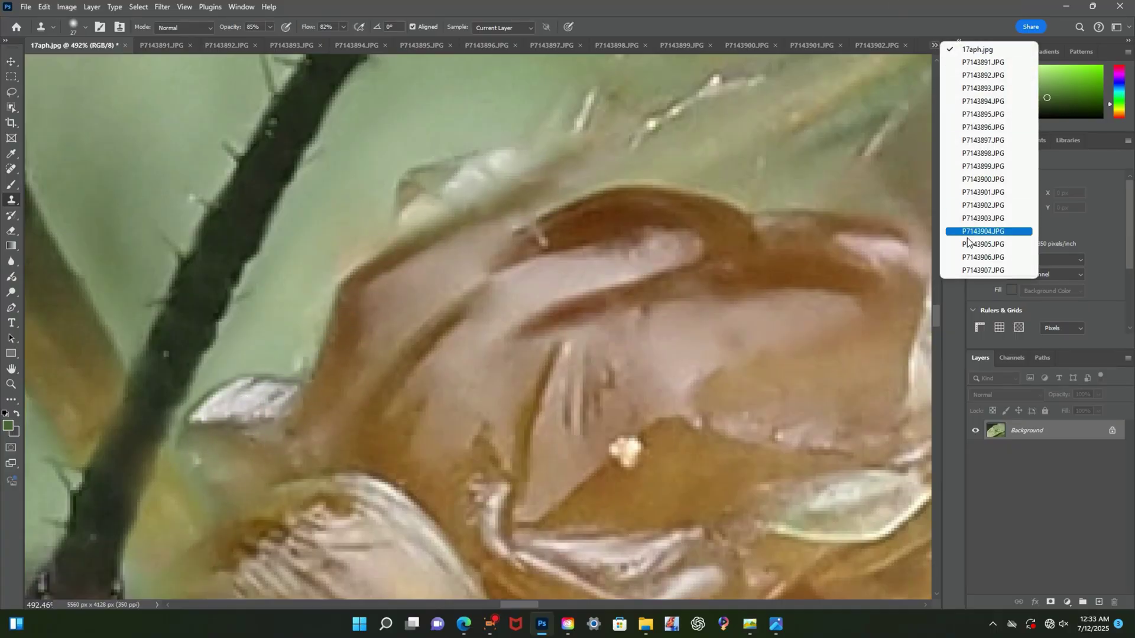
Clone the sharp upper edge of the brown thorax from P7143905.JPG into 17aph.jpg
left_click(966, 244)
left_click(549, 229)
left_click(935, 46)
left_click(960, 53)
left_click(532, 230)
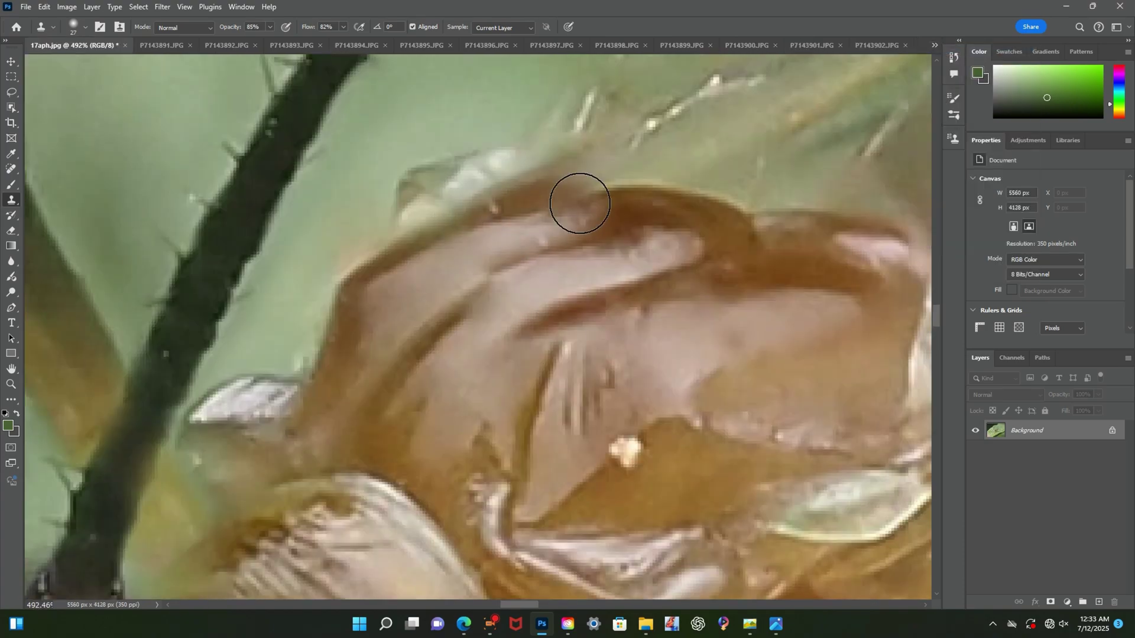
Clone the brown thorax's ridges, highlights and outer side edge from P7143905.JPG into 17aph.jpg
left_click(935, 45)
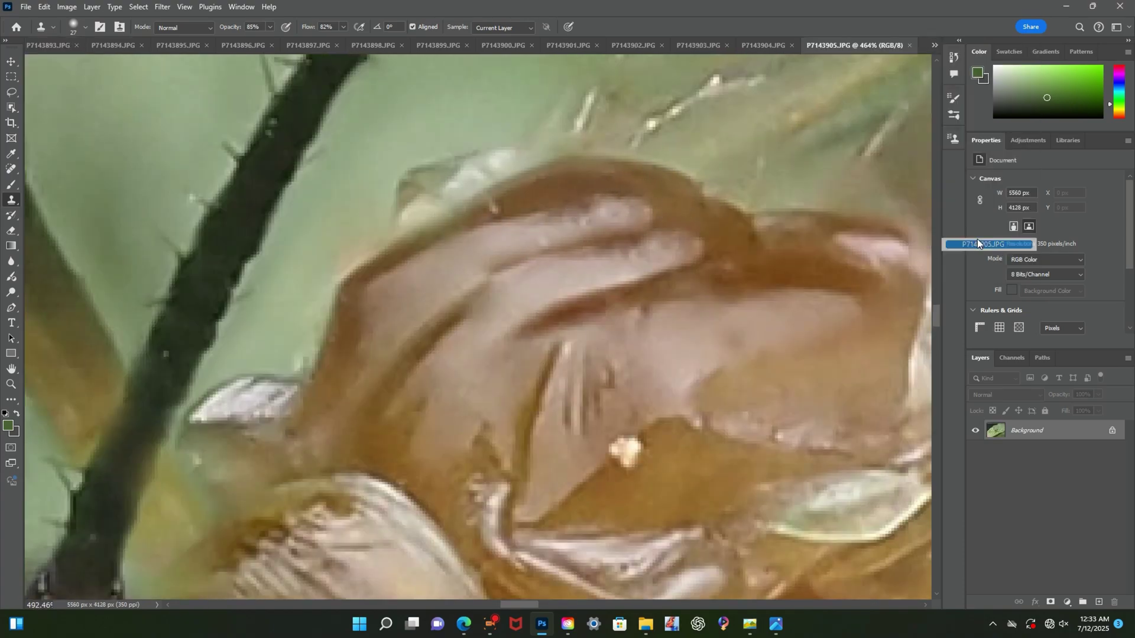
left_click(977, 238)
key("Return")
mouse_move(479, 280)
left_mouse_down()
mouse_move(613, 218)
mouse_move(560, 240)
mouse_move(656, 221)
mouse_move(649, 249)
mouse_move(549, 279)
mouse_move(524, 302)
mouse_move(648, 254)
mouse_move(674, 269)
mouse_move(671, 240)
left_mouse_up()
left_click_drag(801, 275, 684, 276)
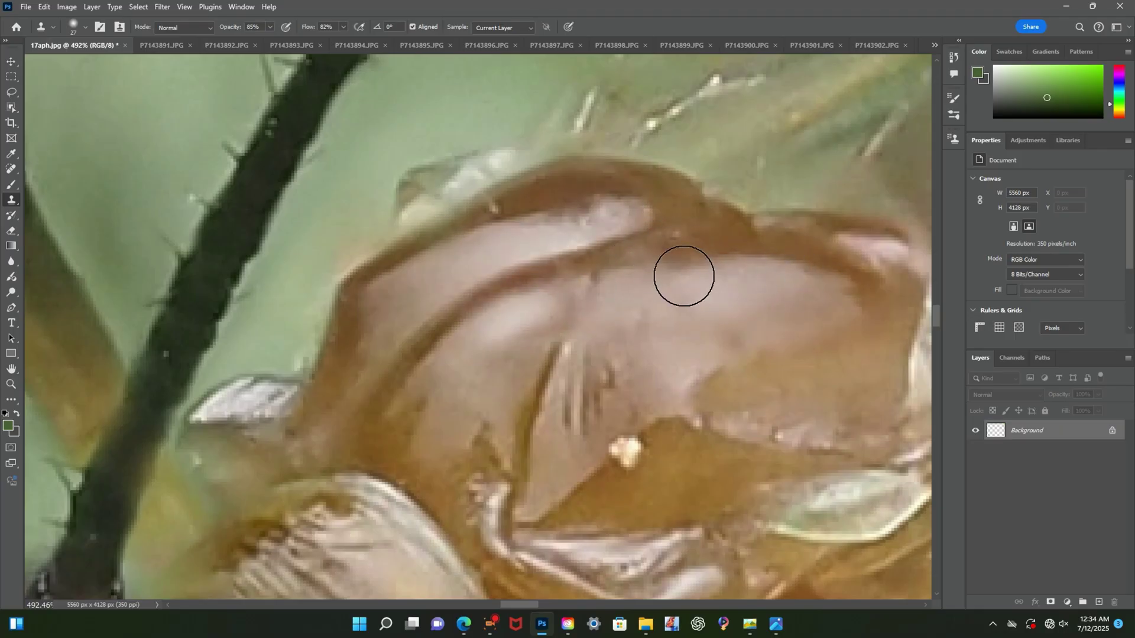
mouse_move(495, 234)
left_mouse_down()
mouse_move(383, 314)
mouse_move(534, 198)
left_mouse_up()
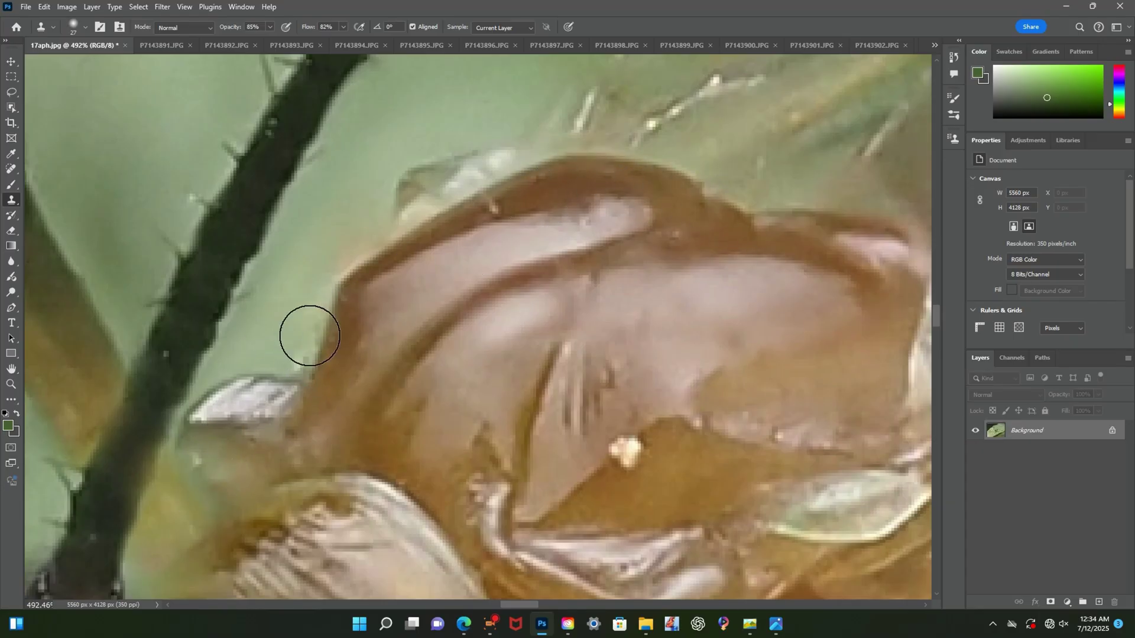
Compare the whitish bump and fine hairs above the brown thorax in 17aph.jpg with P7143904.JPG, P7143905.JPG, P7143906.JPG and P7143907.JPG
left_click(935, 46)
left_click(987, 275)
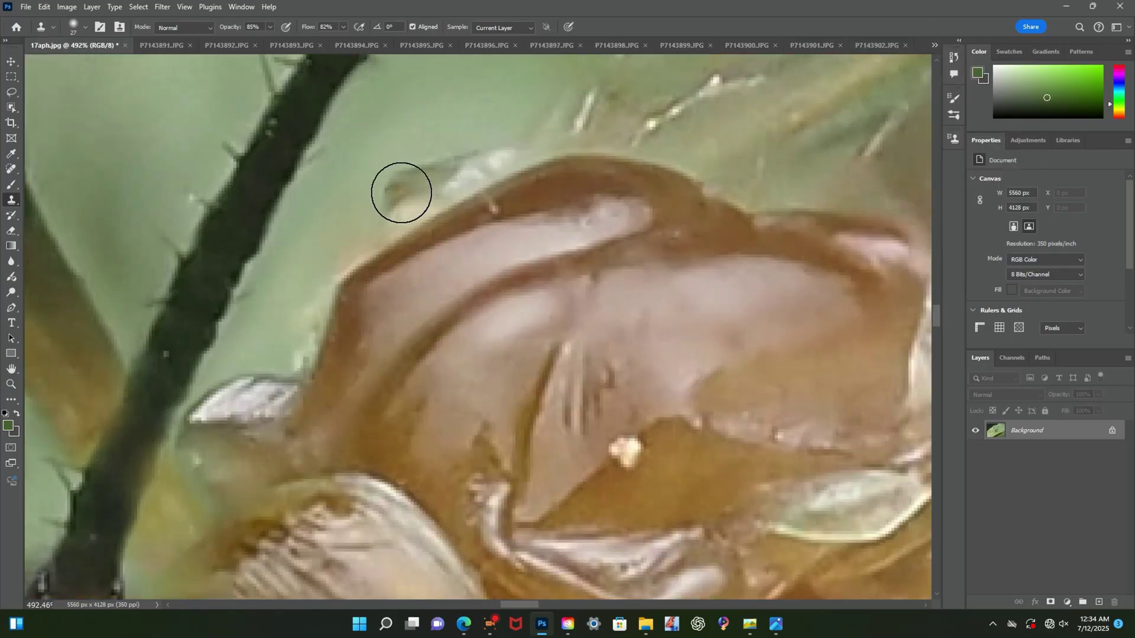
scroll(463, 166, "up", 2)
scroll(368, 324, "up", 3)
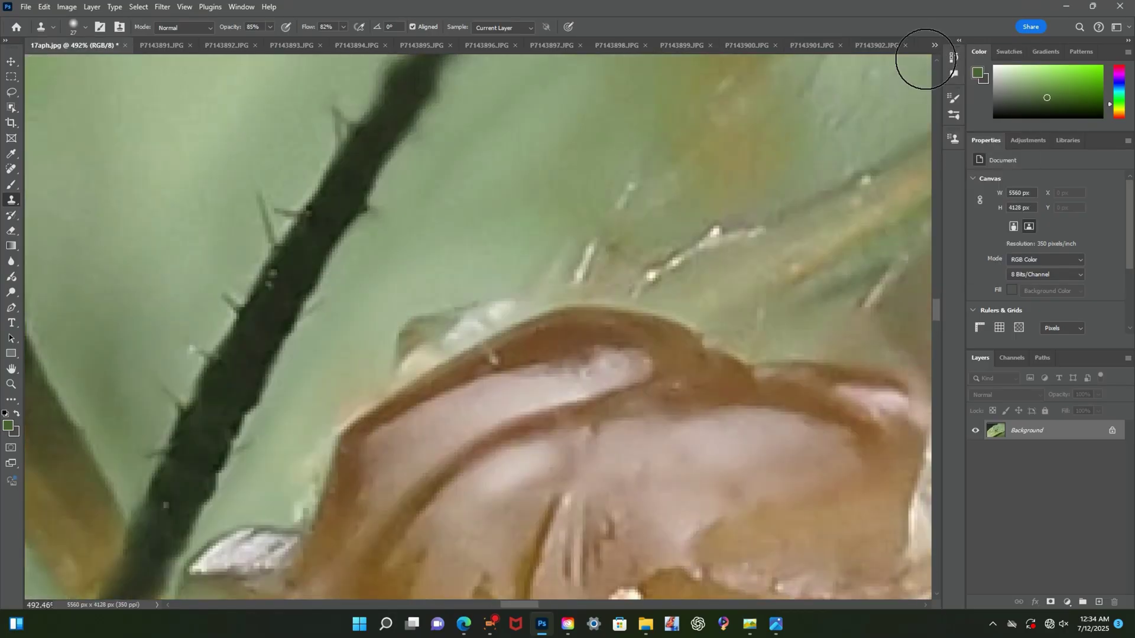
left_click(935, 46)
left_click(992, 234)
left_click(527, 230)
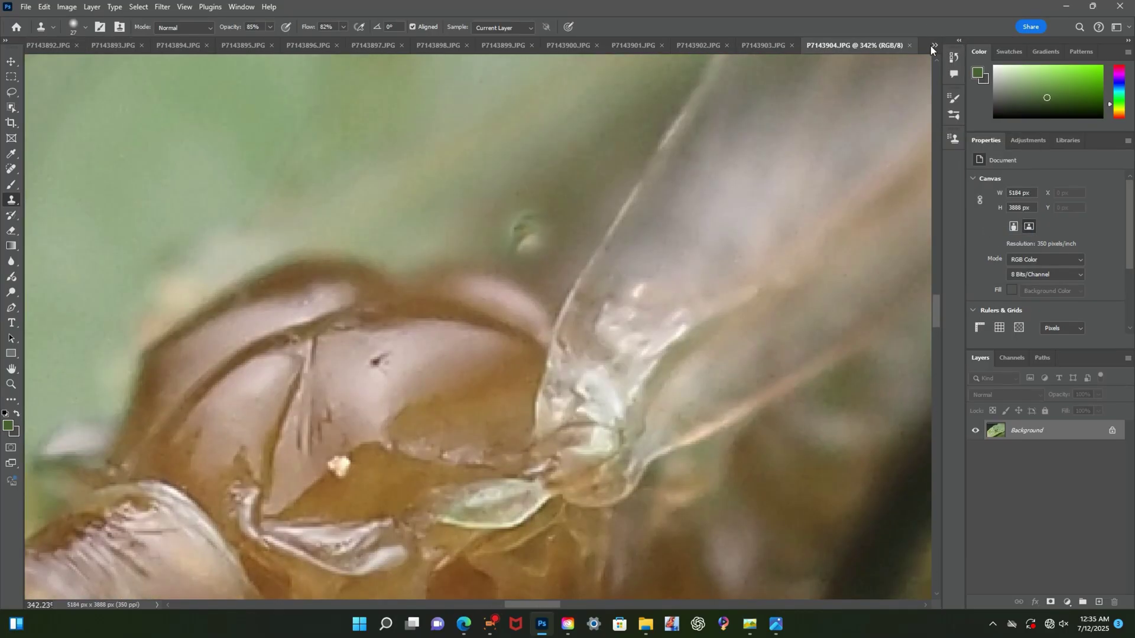
left_click(935, 46)
left_click(987, 244)
left_click(540, 232)
left_click(935, 45)
left_click(979, 255)
left_click(521, 232)
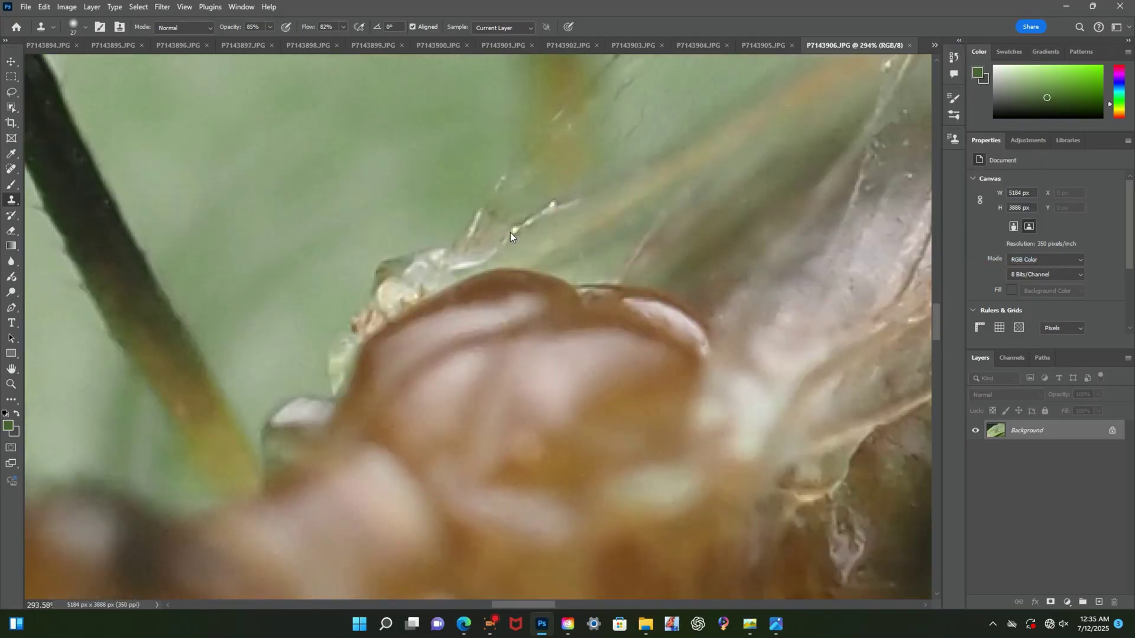
scroll(509, 233, "up", 2)
Sample the area above the brown thorax in P7143906.JPG and clone it over the whitish bump in 17aph.jpg
double_click(11, 384)
left_click(935, 45)
left_click(946, 51)
left_click(462, 375)
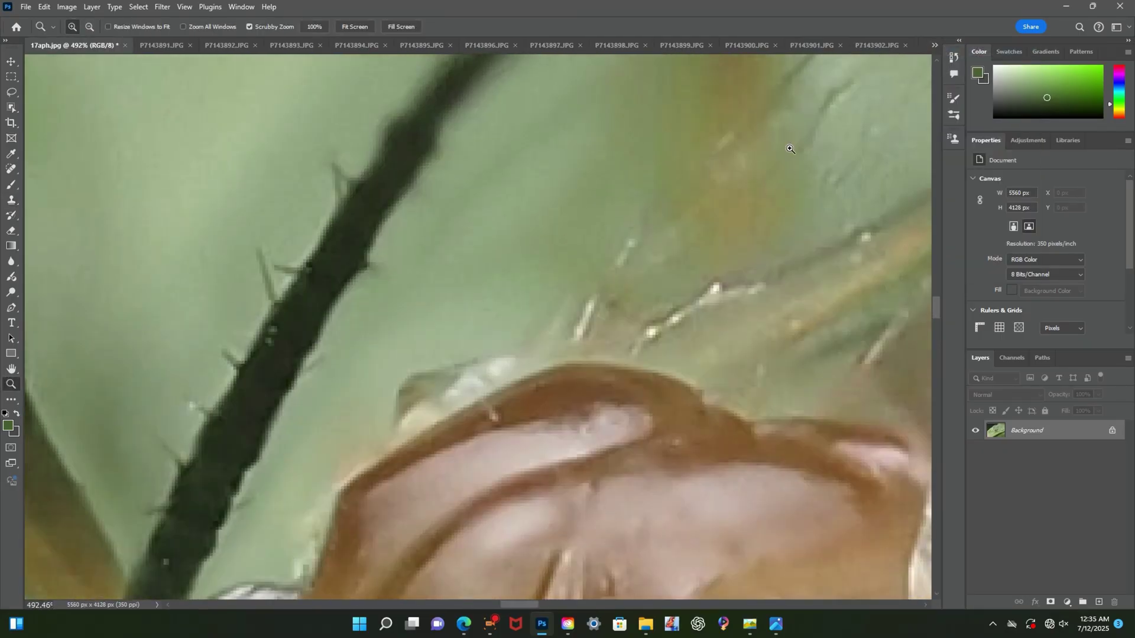
left_click(934, 46)
left_click(976, 256)
left_click(421, 395)
key("s")
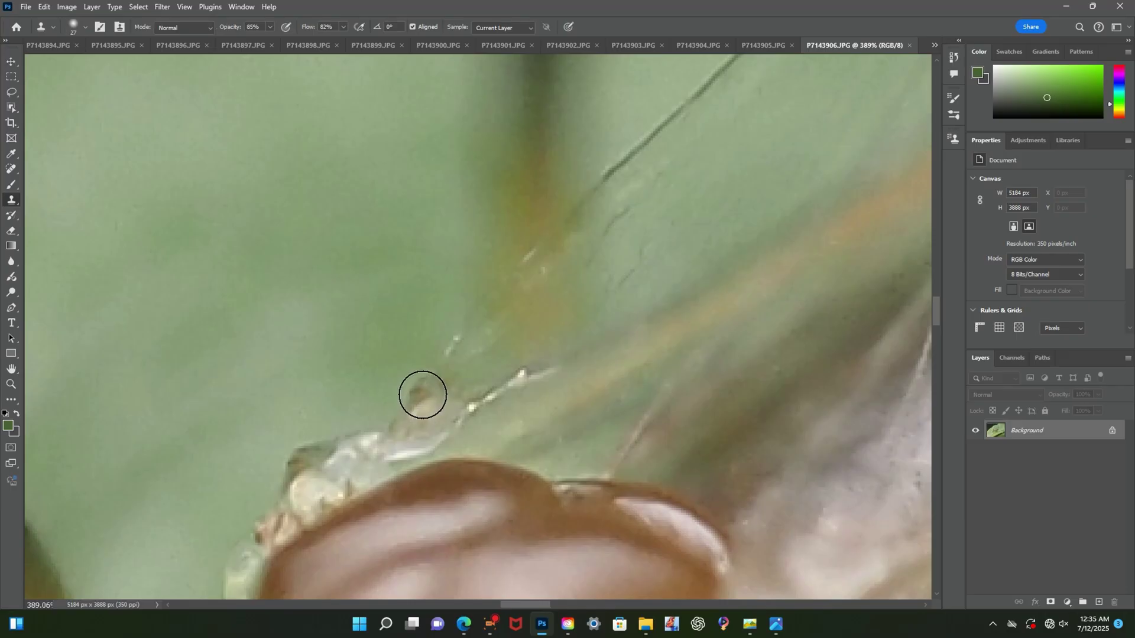
left_click(935, 46)
left_click(946, 51)
left_click(529, 231)
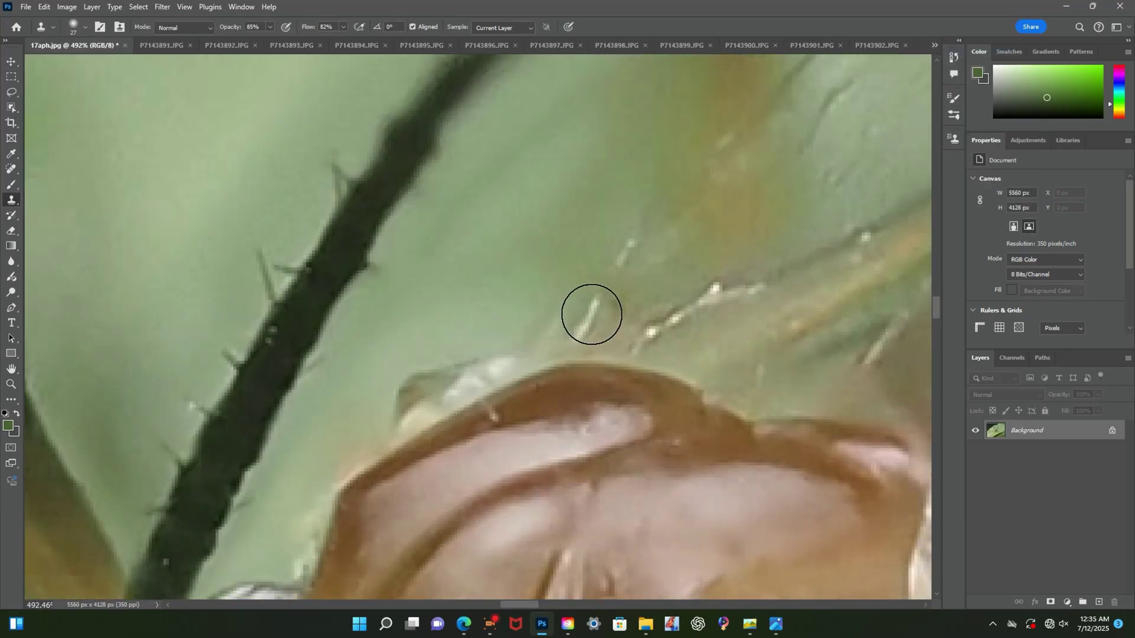
left_click(470, 360)
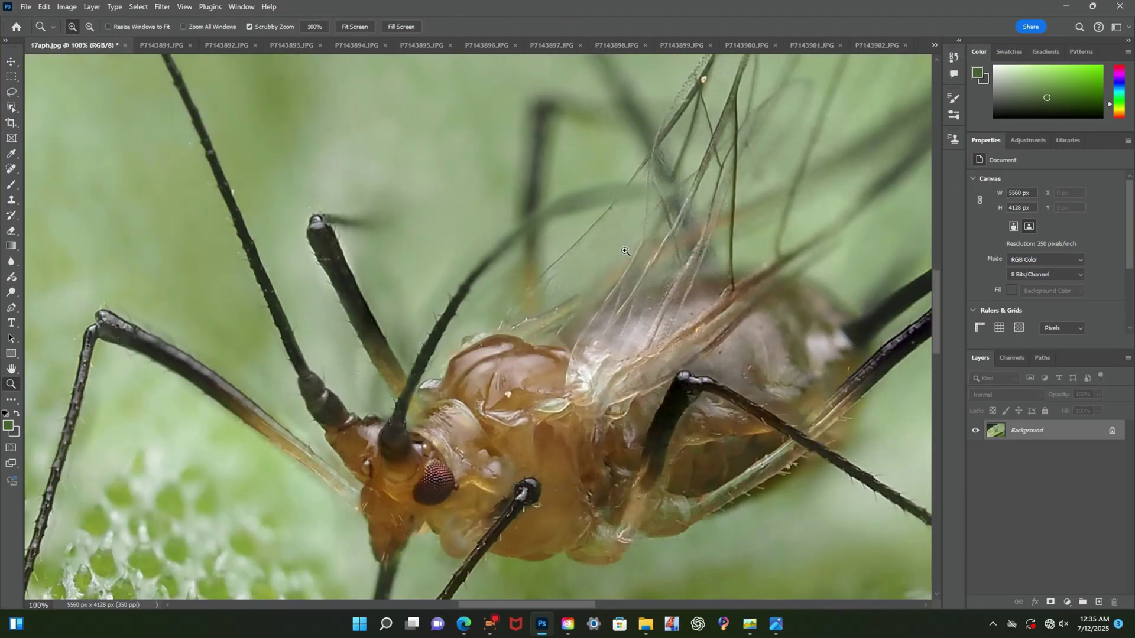
Clone the thin wing vein and wing edge details above the thorax from P7143907.JPG into 17aph.jpg
left_click(935, 45)
left_click(982, 269)
left_click_drag(216, 340, 278, 344)
key("s")
left_click(408, 365)
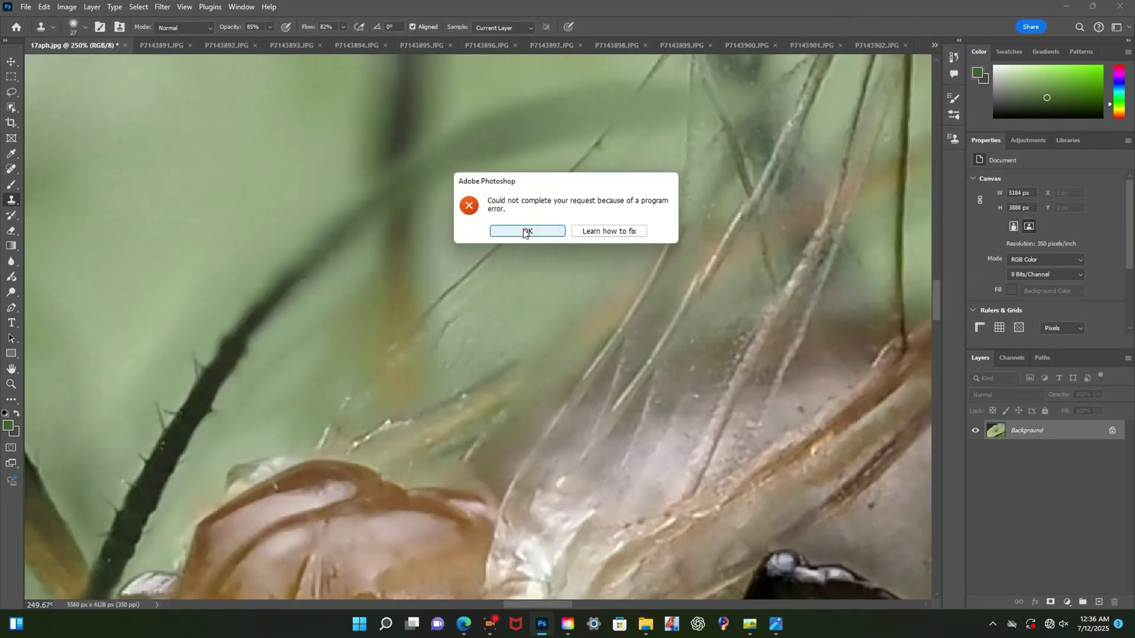
left_click(523, 230)
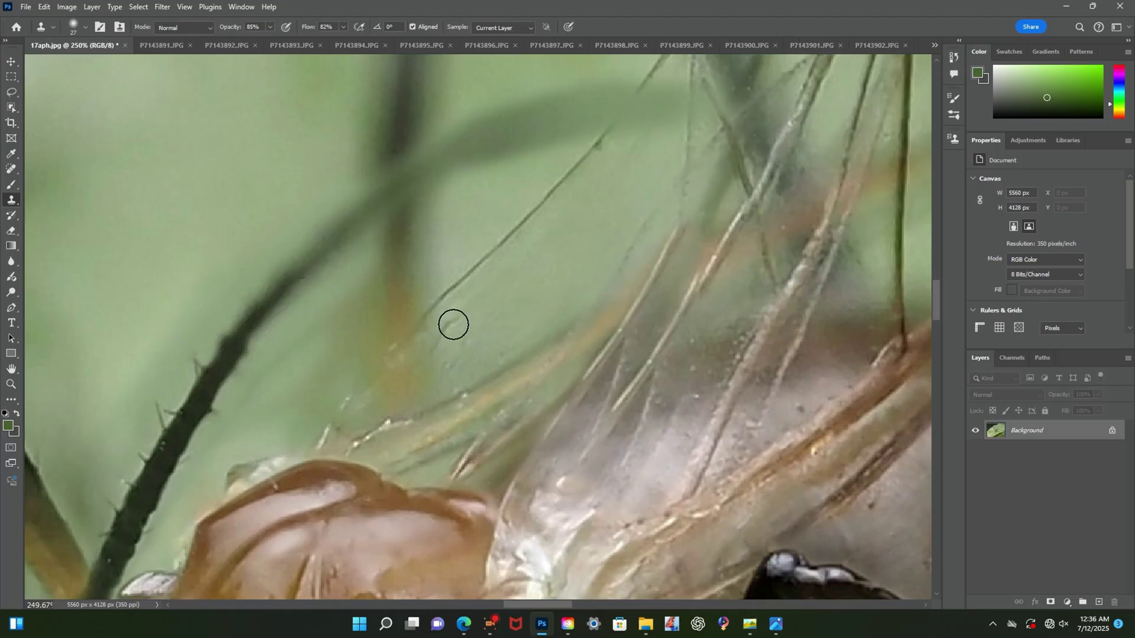
Clone the sharp tip of the head and upper part of the dark rostrum from P7143904.JPG into 17aph.jpg
double_click(11, 385)
left_click_drag(627, 224, 491, 269)
left_click(934, 45)
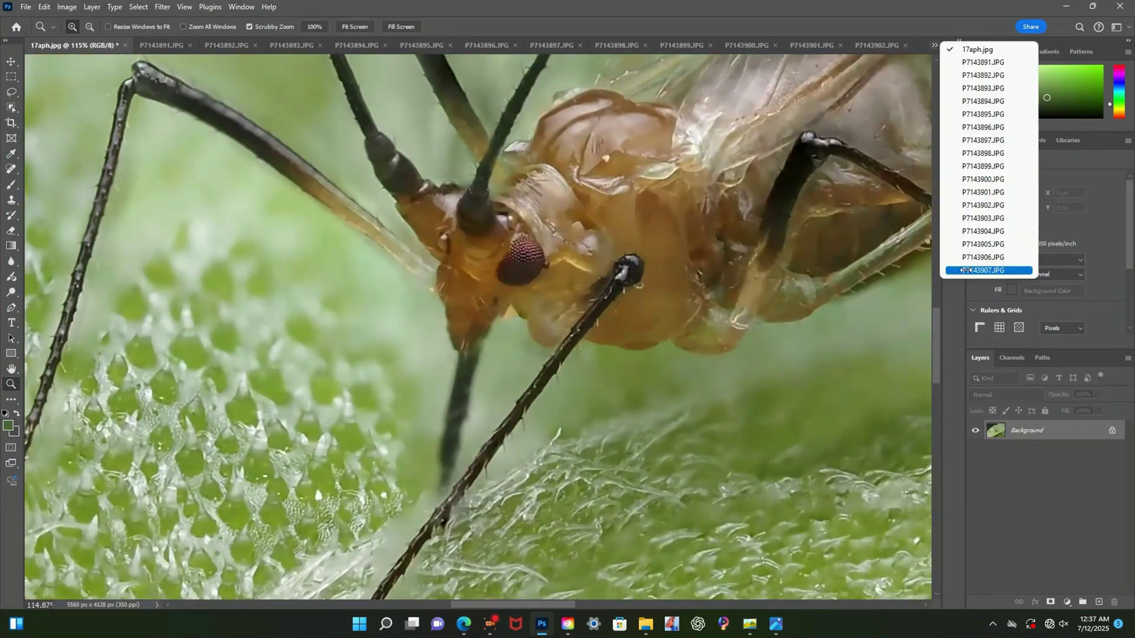
left_click(983, 264)
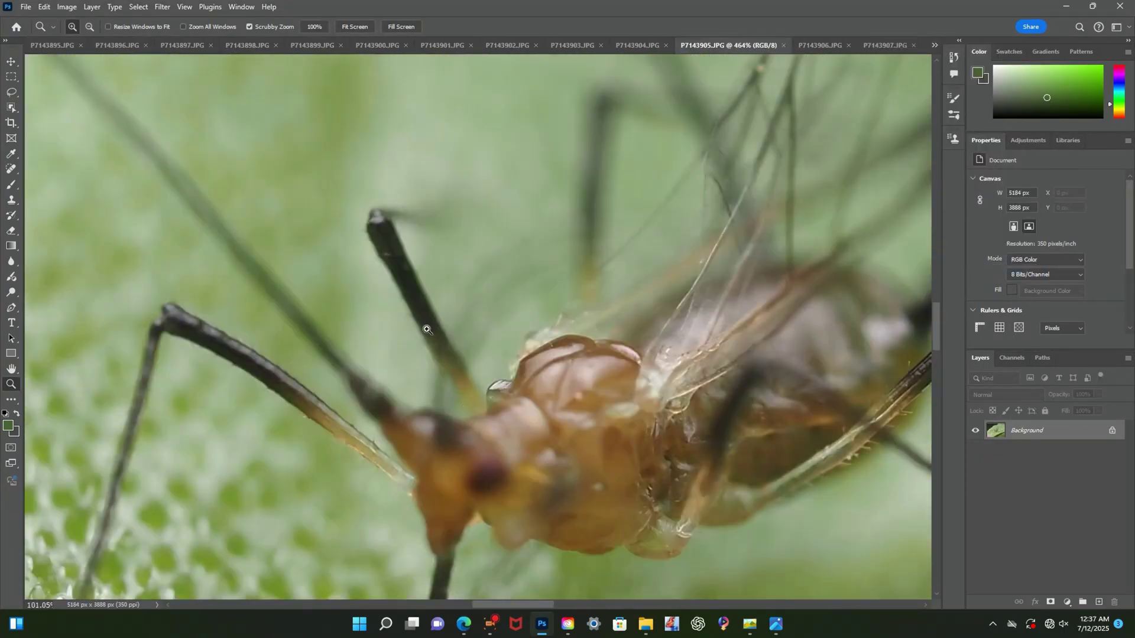
mouse_move(533, 460)
left_mouse_down()
mouse_move(497, 461)
mouse_move(544, 463)
left_mouse_up()
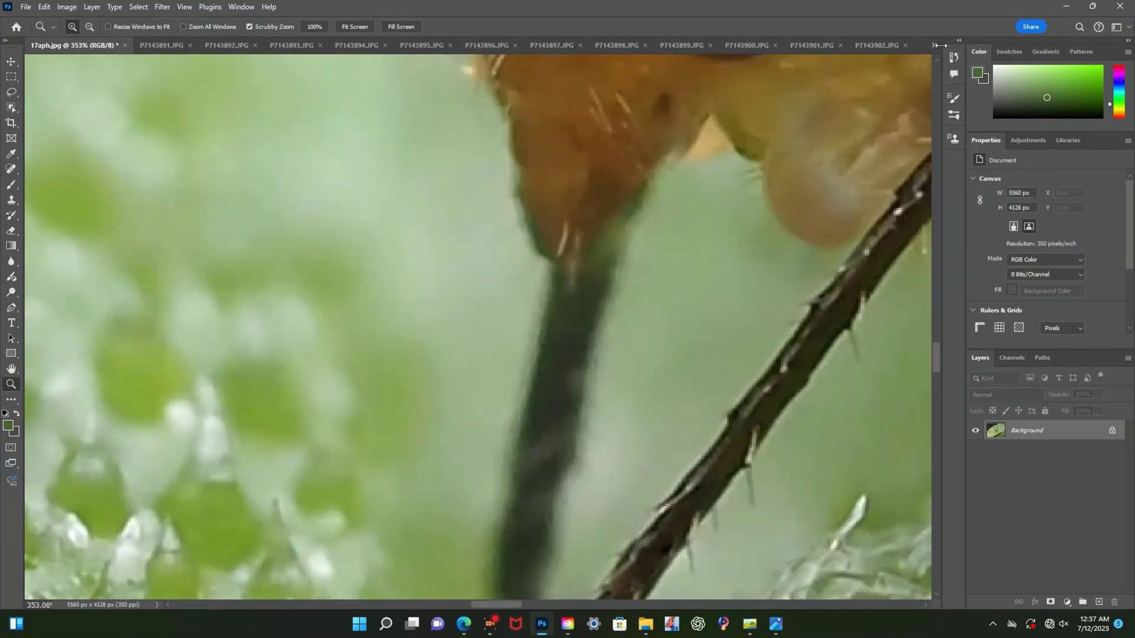
left_click(935, 45)
left_click(970, 231)
key("s")
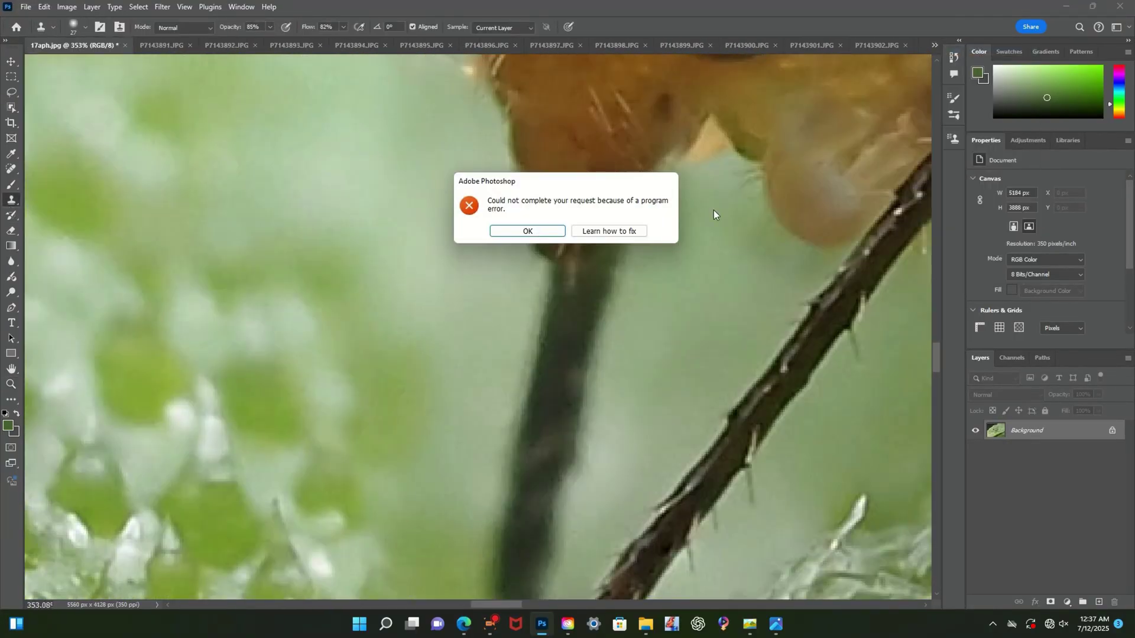
left_click(535, 231)
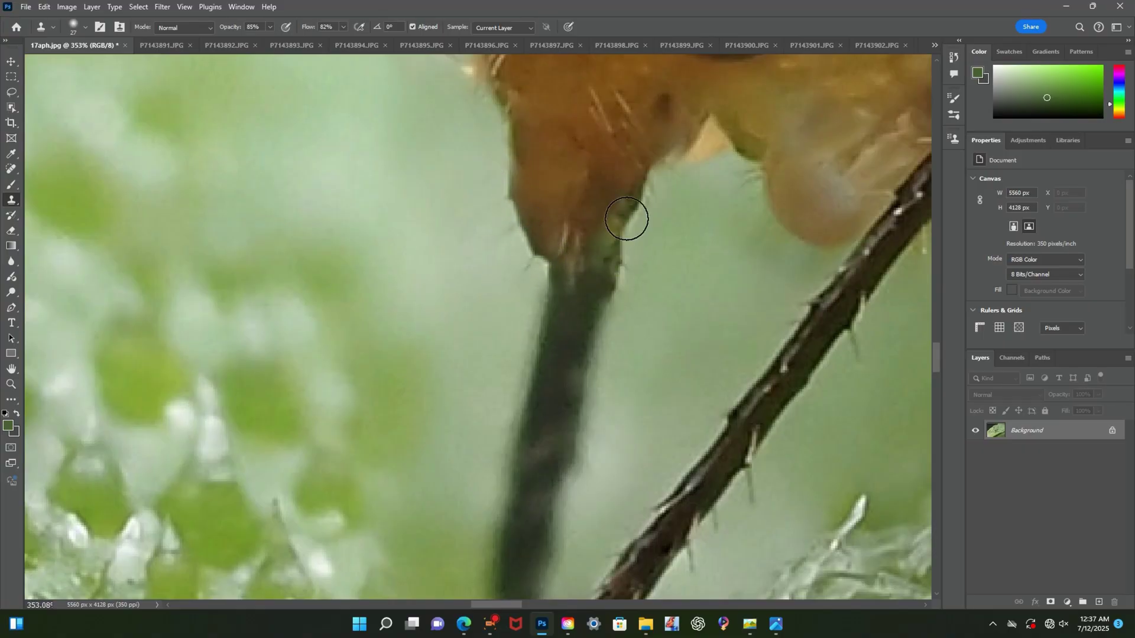
Continue cloning the sharp rostrum with its fine hairs down to where it meets the crossing leg
scroll(591, 296, "down", 3)
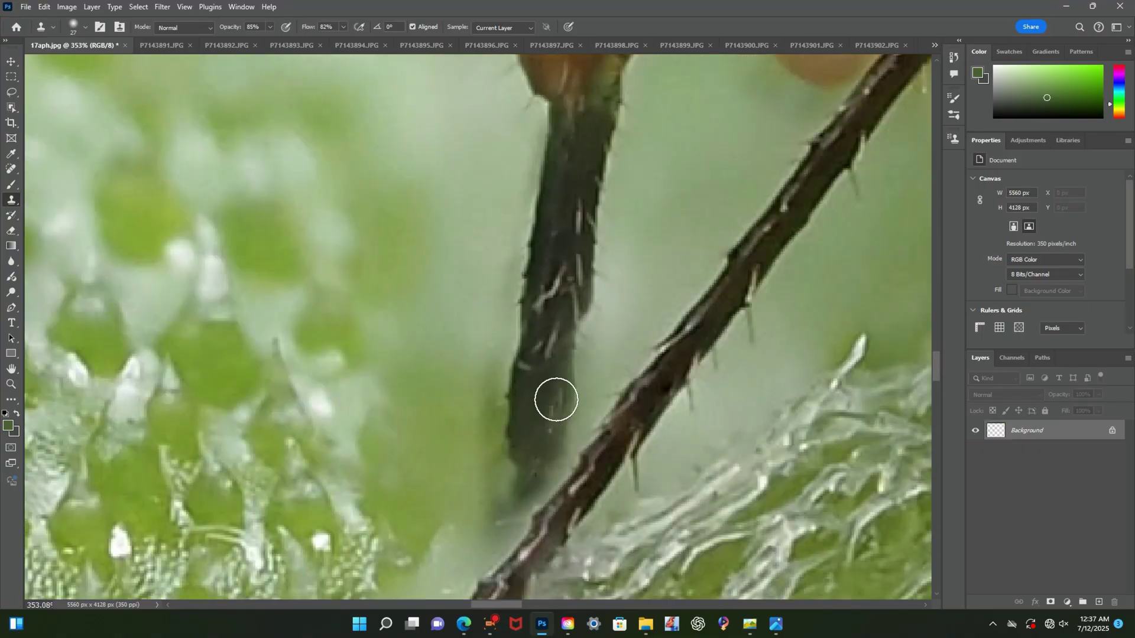
scroll(497, 503, "down", 2)
left_click_drag(525, 402, 550, 389)
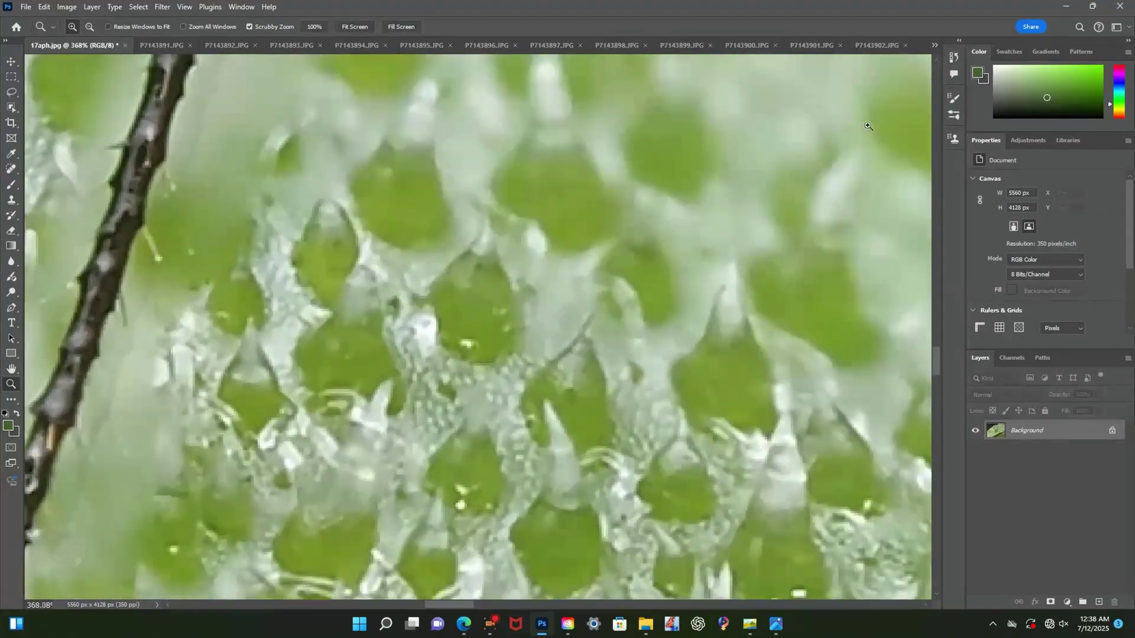
Clone sharp leaf texture from P7143907.JPG over the blurred leaf surface beside the lower front leg in 17aph.jpg
left_click(934, 45)
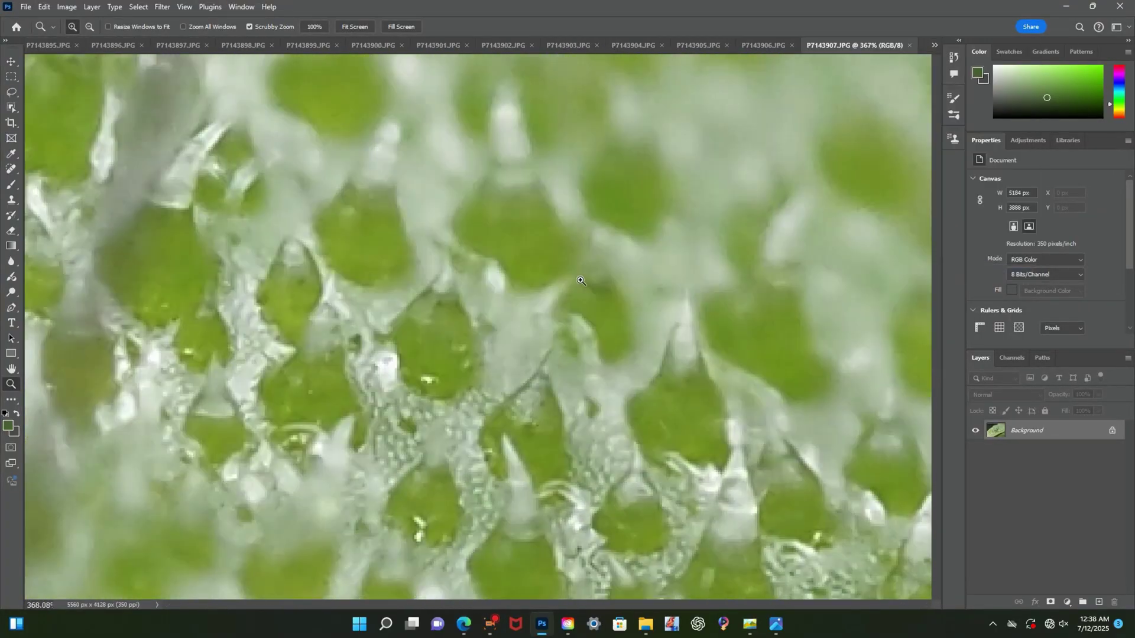
left_click(935, 45)
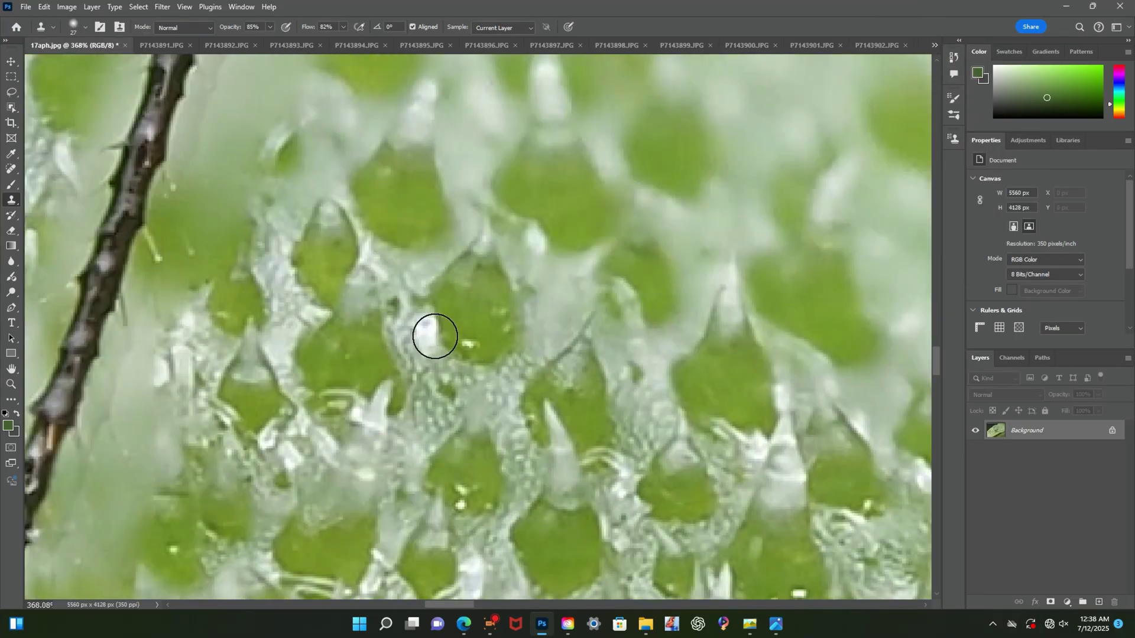
left_click(935, 45)
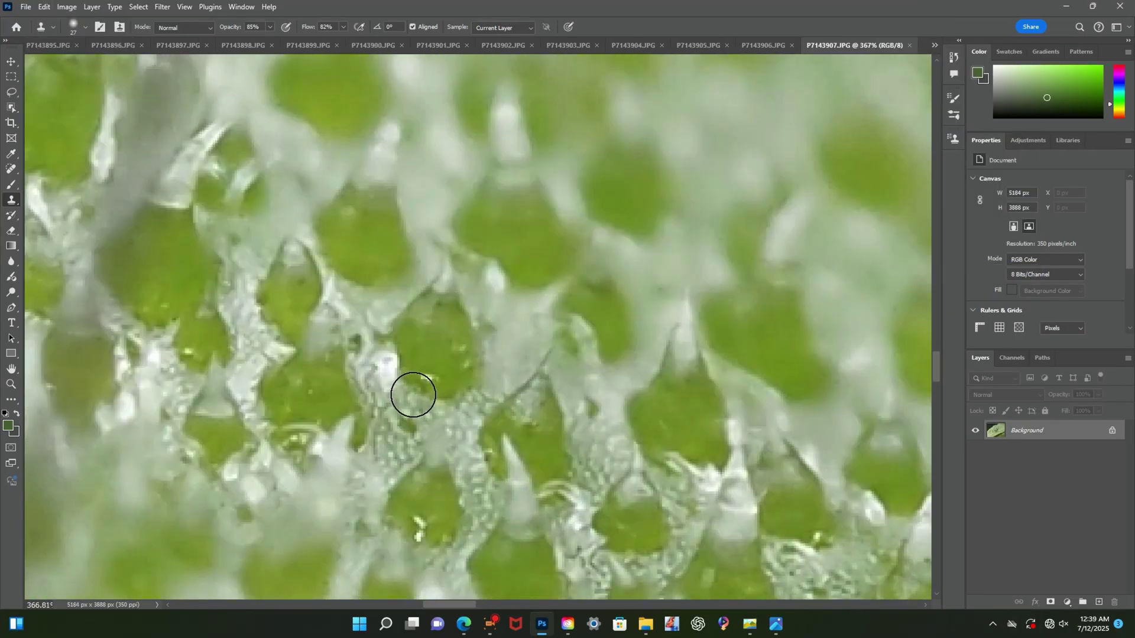
left_click(935, 45)
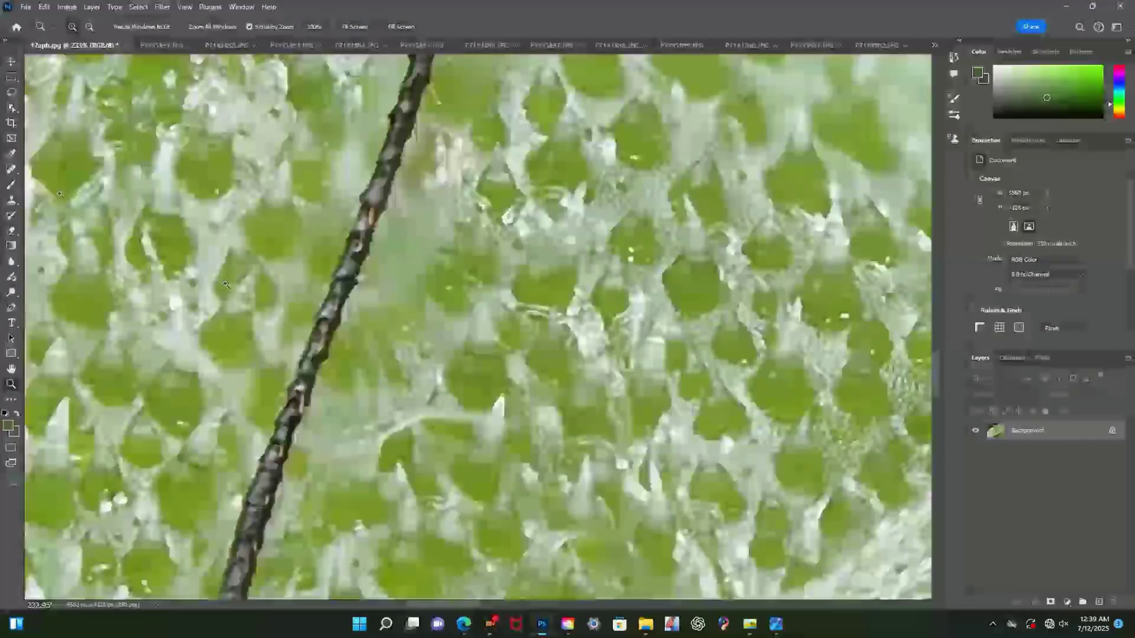
left_click(11, 200)
left_click_drag(441, 205, 385, 364)
scroll(486, 203, "up", 3)
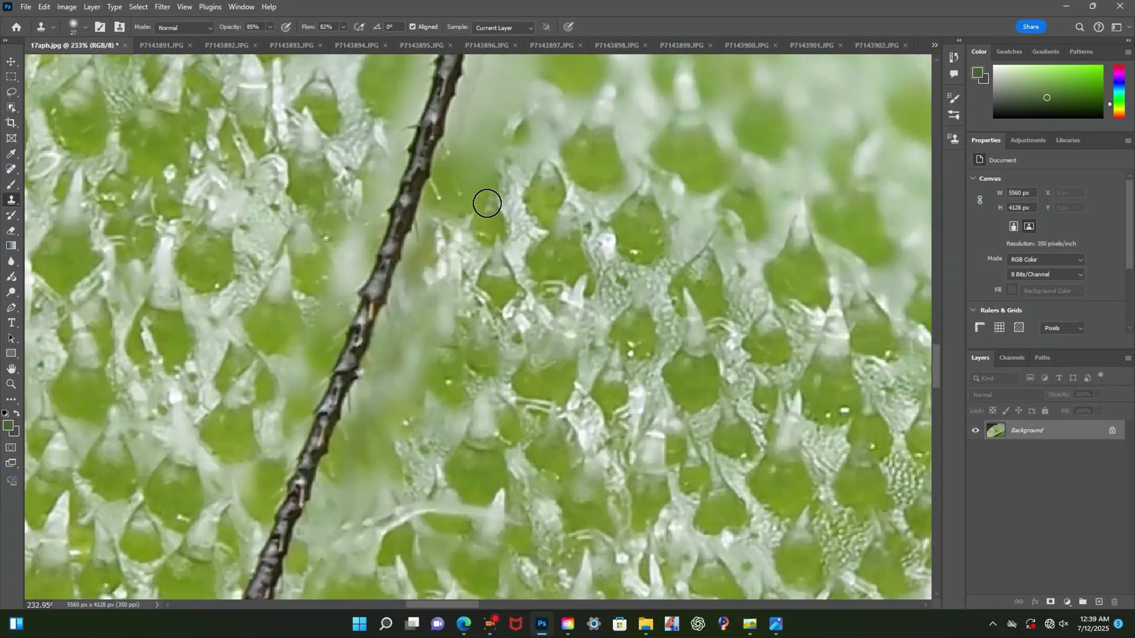
Extend the cloned leaf cells and spikes upward along the edge of the front leg
left_click_drag(471, 209, 512, 140)
scroll(350, 317, "up", 3)
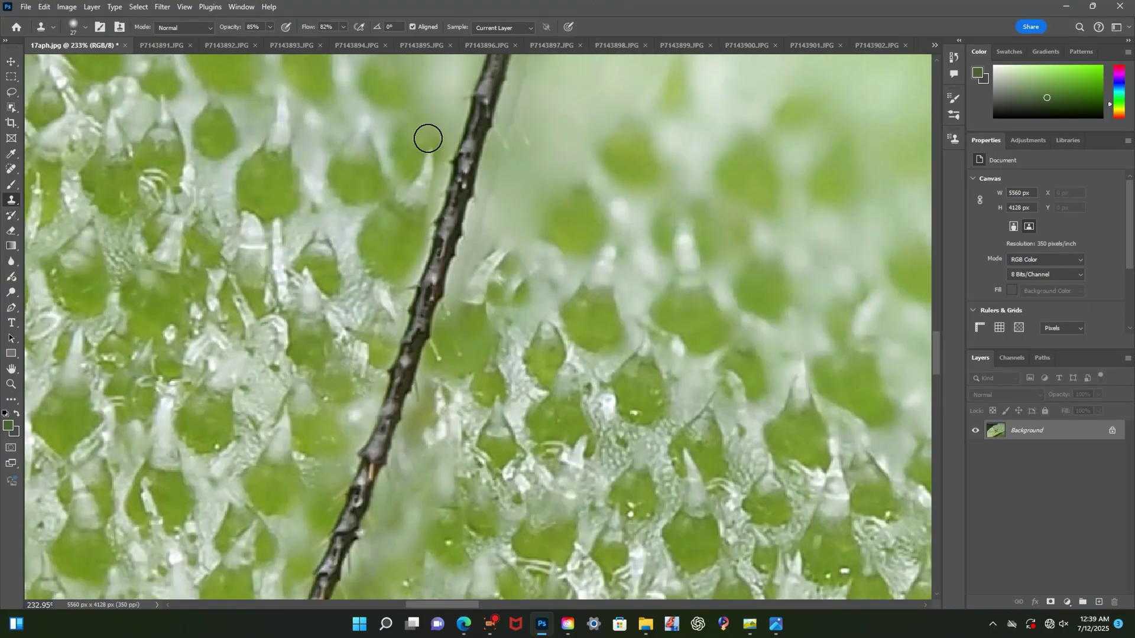
left_click_drag(471, 239, 457, 298)
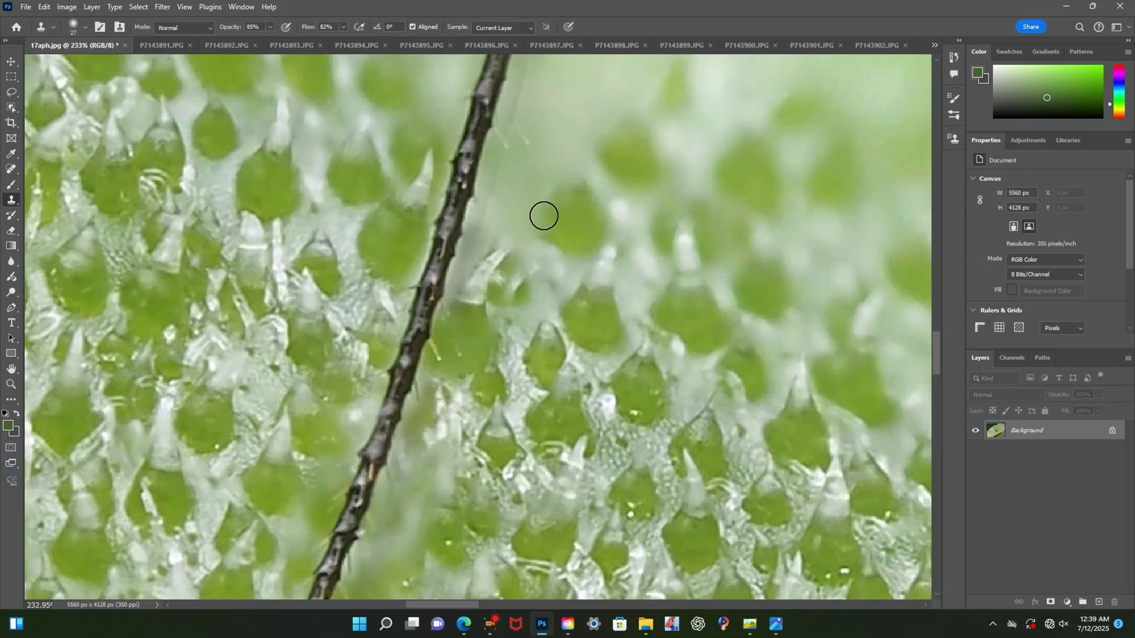
scroll(502, 203, "up", 1)
scroll(707, 231, "up", 4)
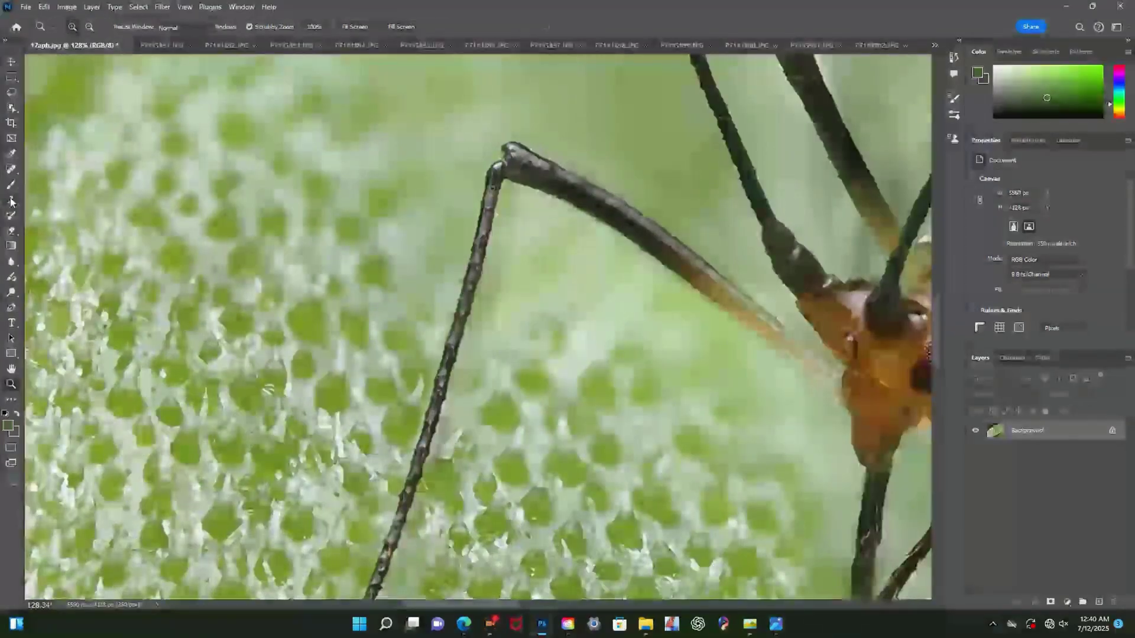
Clone leaf texture over the blurred areas beside the dark legs with the brush set to 77 px
left_click(10, 201)
left_click(85, 28)
left_click(409, 243)
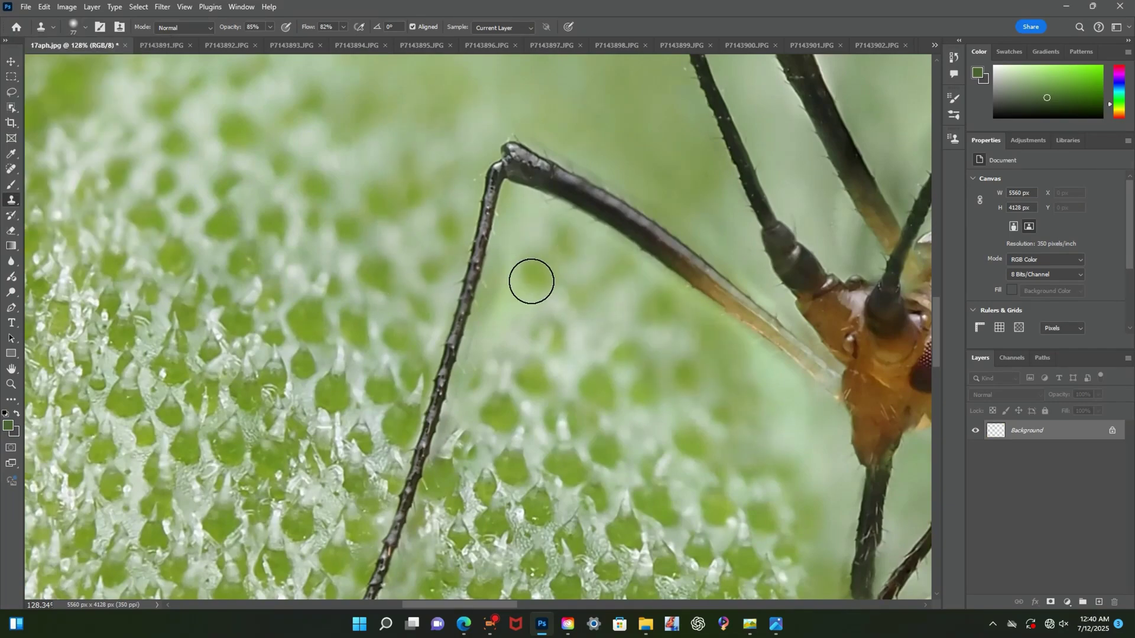
scroll(531, 282, "down", 2)
scroll(836, 424, "down", 2)
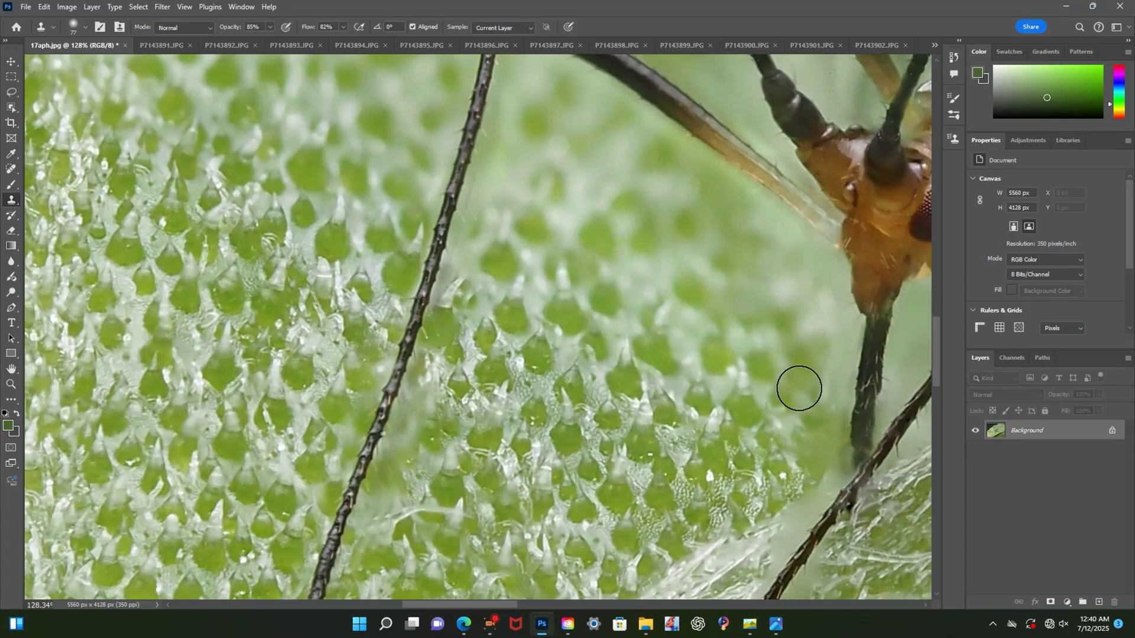
scroll(769, 431, "down", 4)
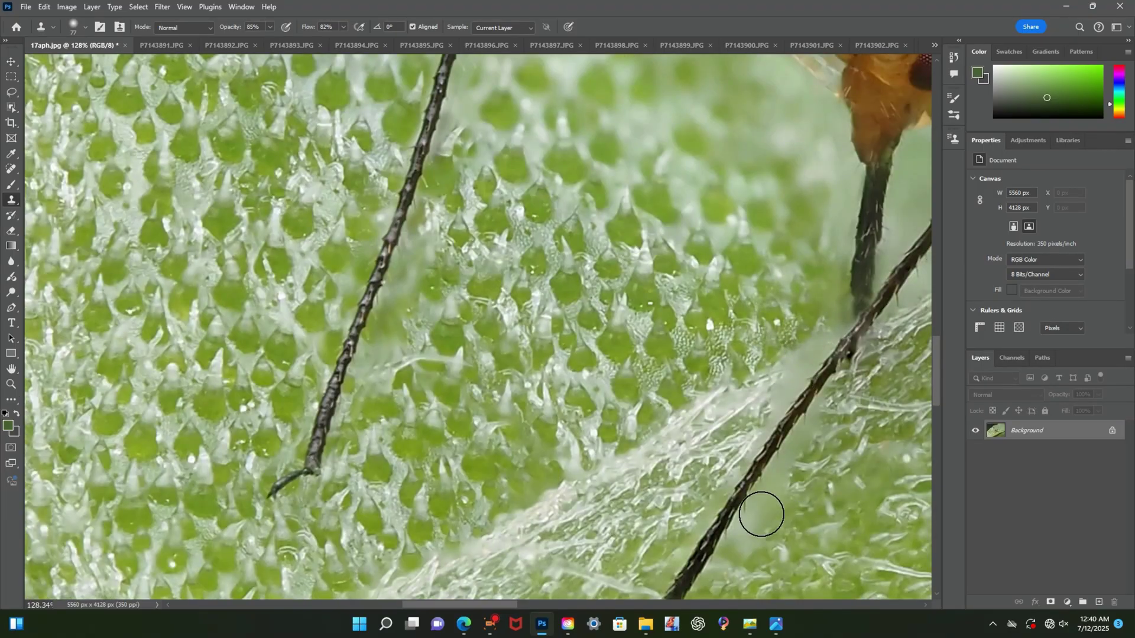
left_click_drag(784, 473, 757, 470)
Clone background and leaf hairs over the pale halo along the leg below the head with a 29 px brush
mouse_move(857, 254)
left_mouse_down()
mouse_move(897, 257)
mouse_move(523, 258)
mouse_move(519, 335)
left_mouse_up()
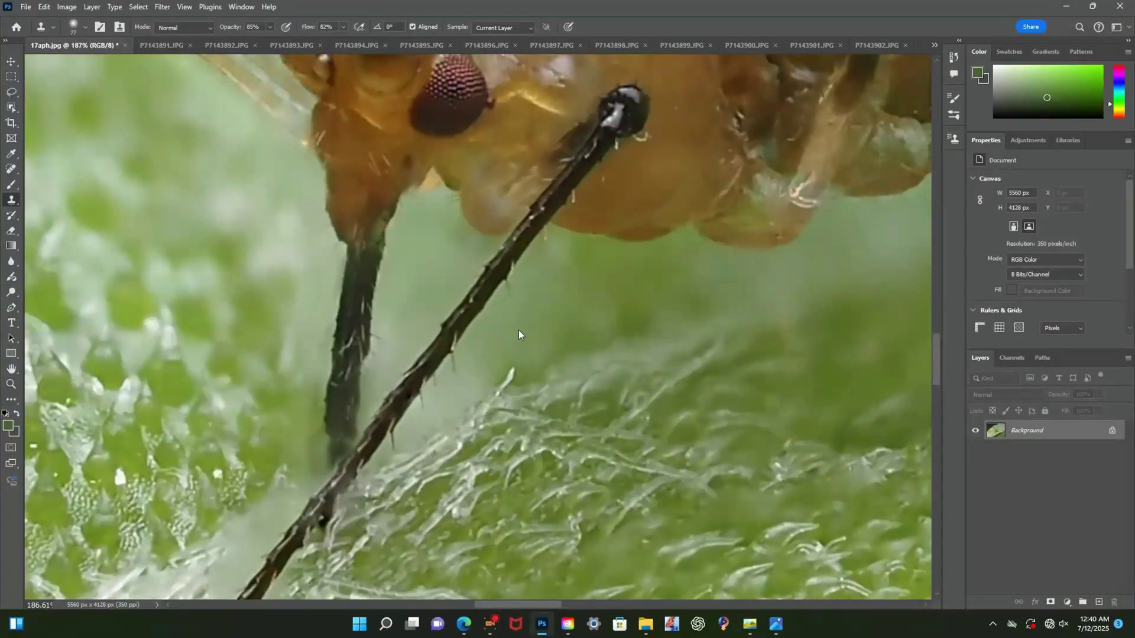
left_click(85, 27)
left_click_drag(84, 59, 77, 58)
left_click(418, 286)
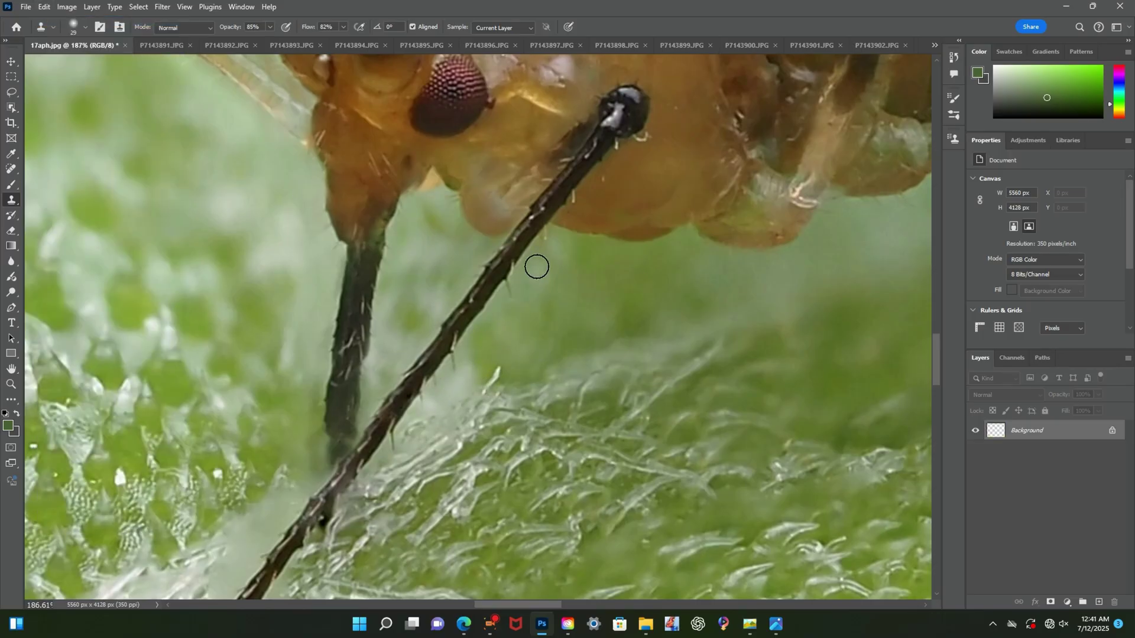
Clone over the blurred green background below the abdomen with a 133 px brush
left_click(12, 385)
mouse_move(680, 331)
left_mouse_down()
mouse_move(590, 330)
mouse_move(617, 329)
left_mouse_up()
left_click(11, 200)
left_click(85, 27)
left_click(521, 411)
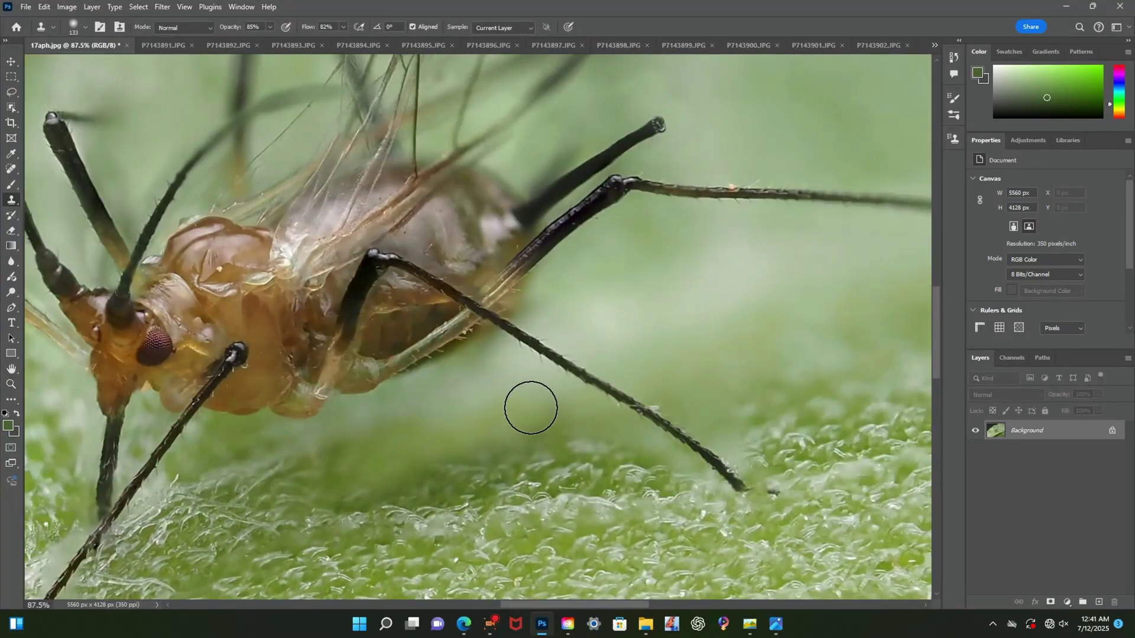